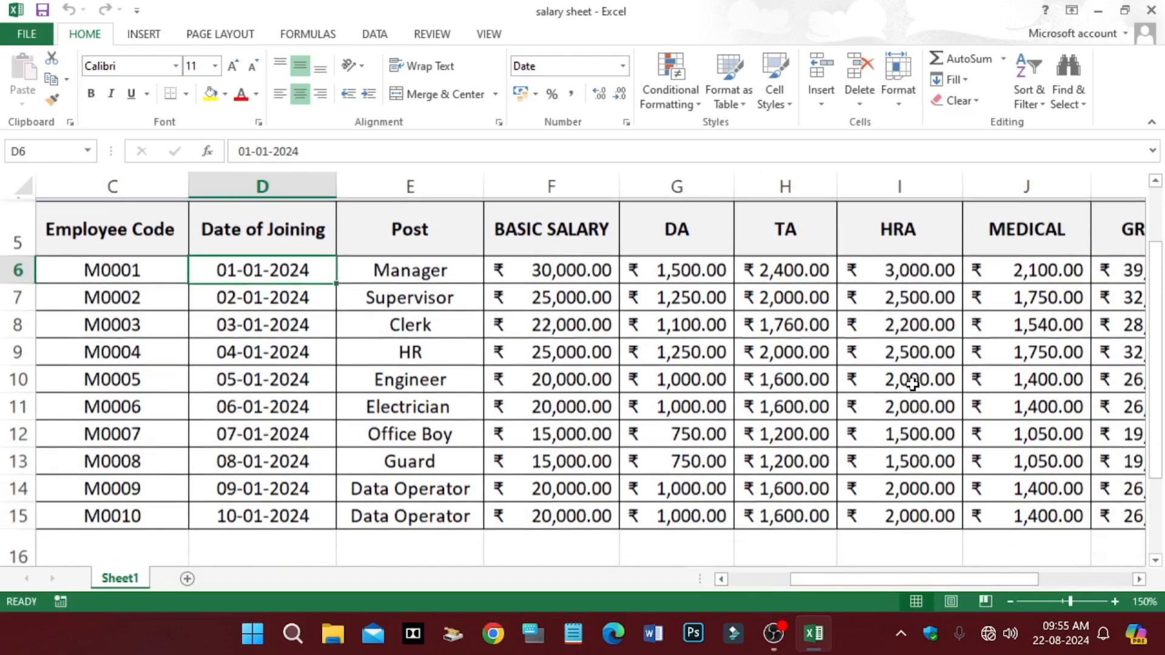
Examine the finished August 2024 salary sheet on Sheet1, including its title, employee columns and the DA, TA, HRA and MEDICAL columns
scroll(910, 383, "up", 2)
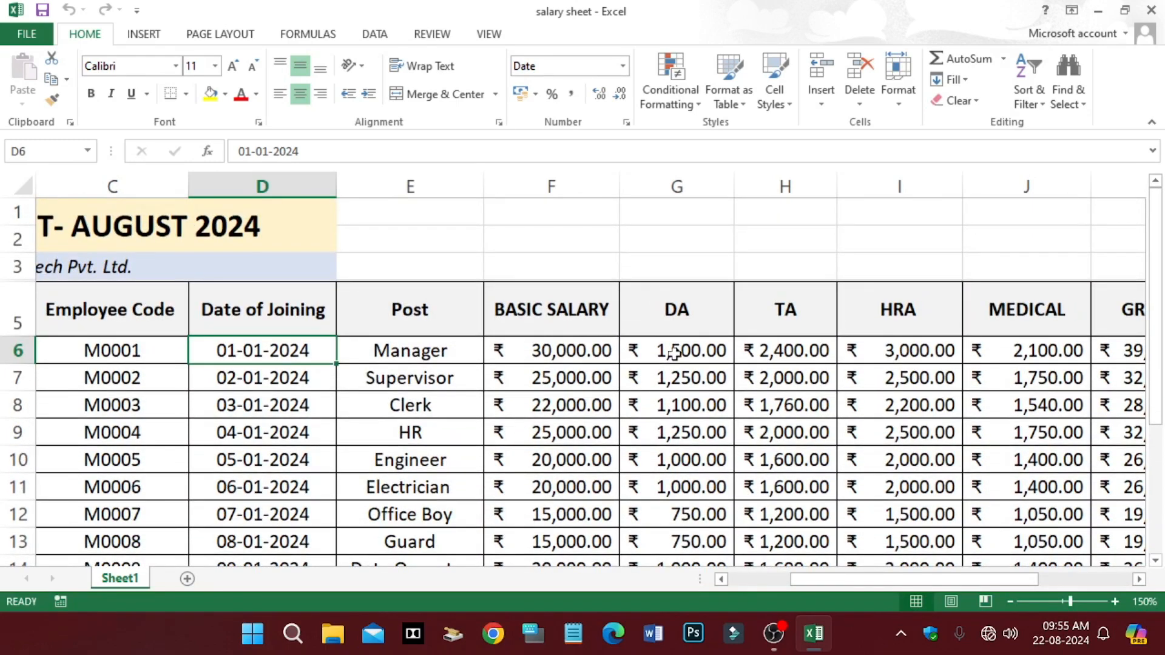
left_click(698, 316)
left_click(787, 312)
left_click(930, 318)
left_click(1054, 317)
left_click(717, 331)
left_click(802, 312)
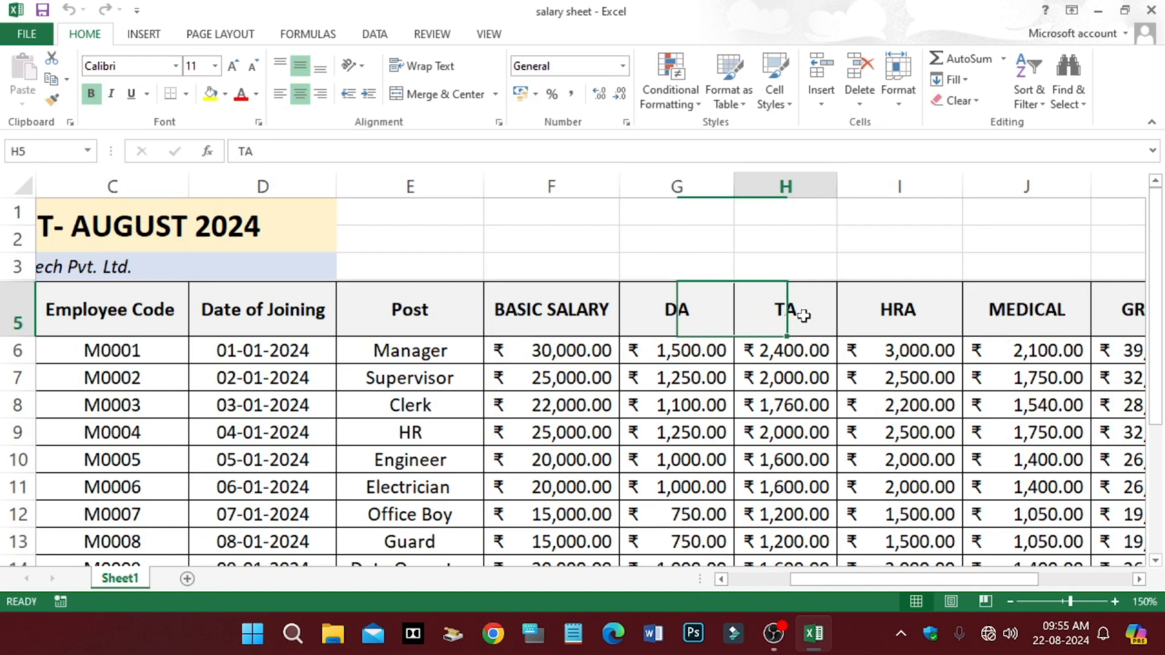
left_click(910, 311)
mouse_move(960, 579)
left_mouse_down()
mouse_move(1025, 588)
mouse_move(938, 583)
left_mouse_up()
scroll(950, 347, "down", 1)
scroll(946, 337, "up", 1)
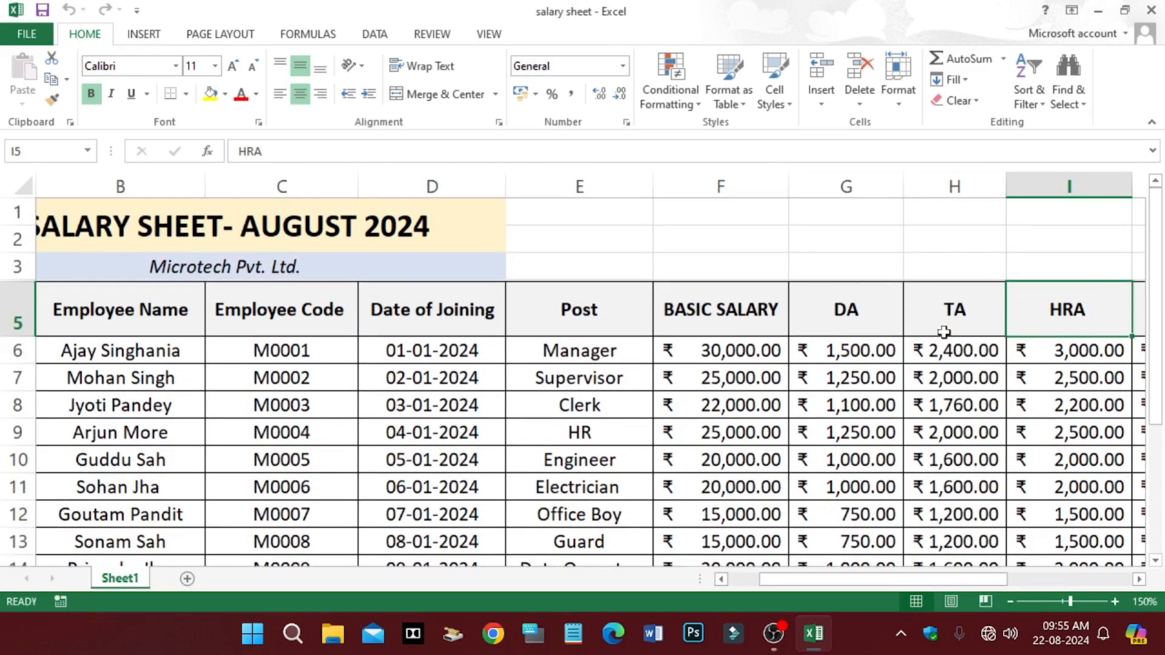
left_click_drag(813, 579, 781, 580)
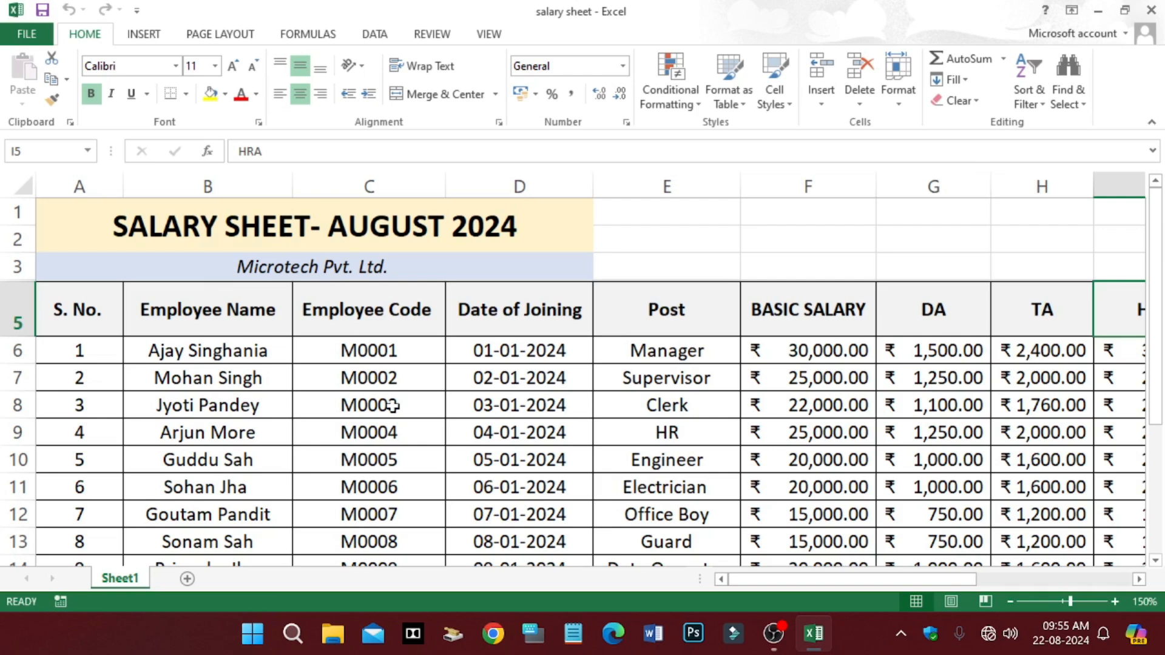
scroll(423, 362, "down", 1)
scroll(423, 362, "up", 1)
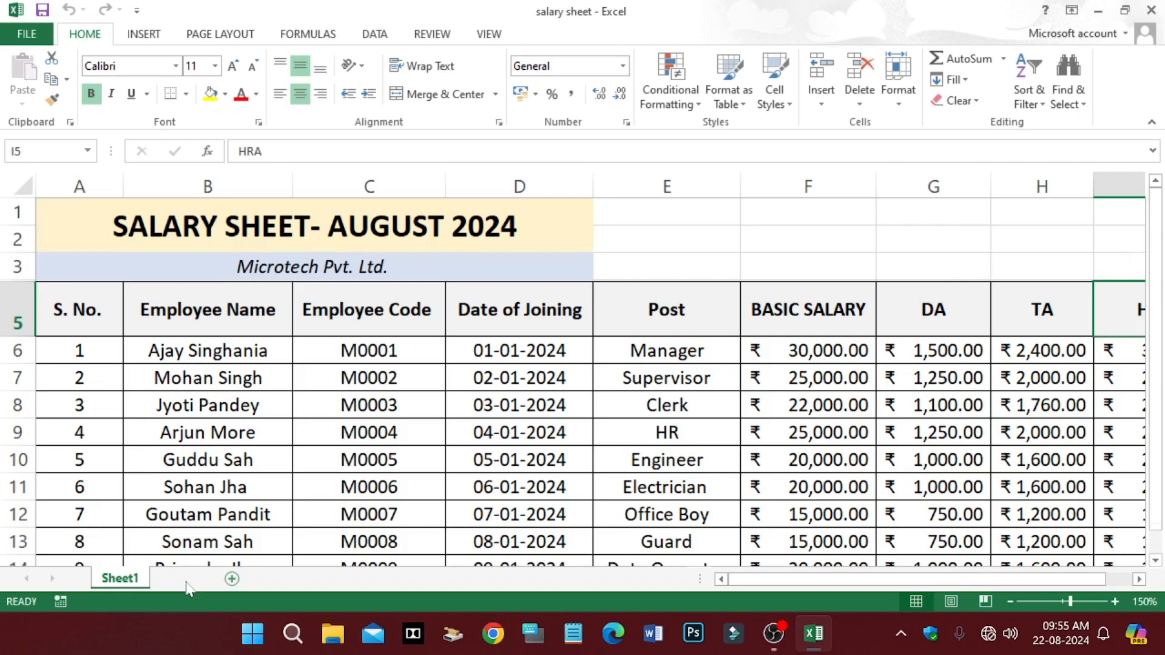
Add a new blank worksheet to the workbook after Sheet1
left_click(187, 578)
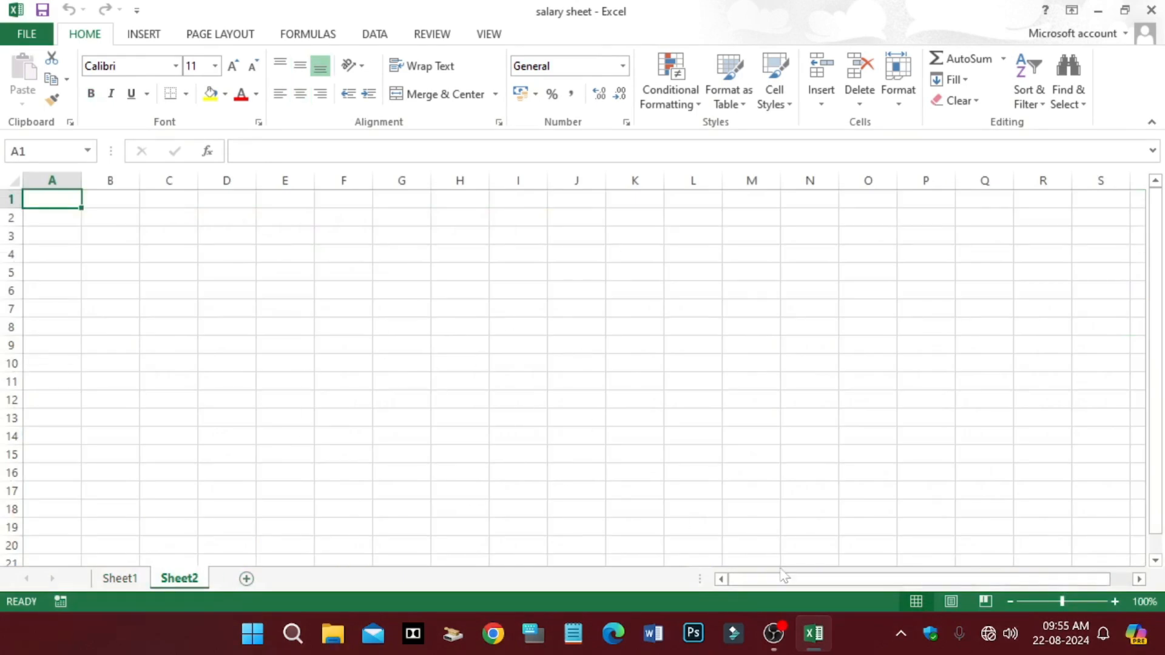
left_click(1115, 602)
left_click(1115, 601)
left_click(1115, 601)
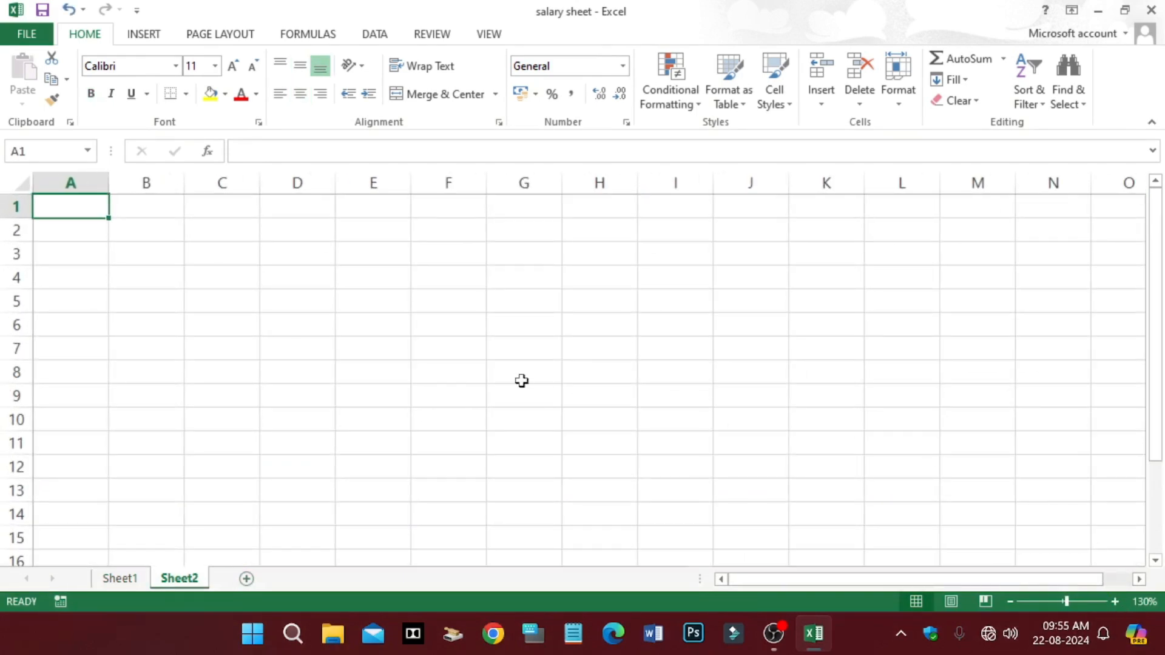
left_click(1115, 601)
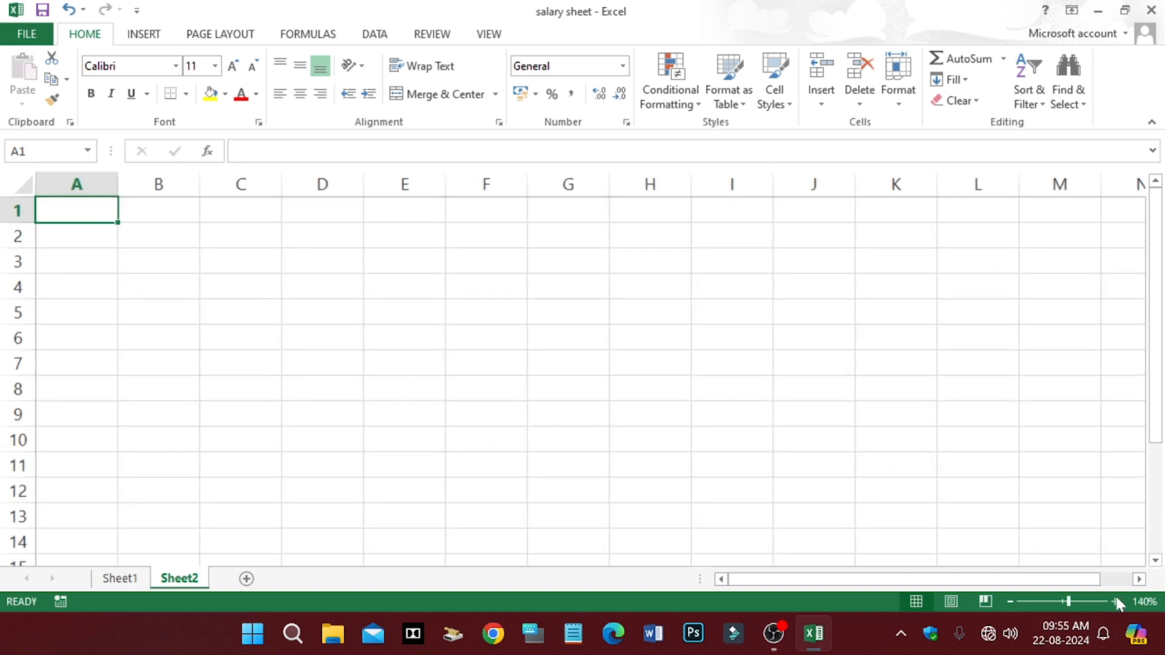
Enter the title "SALARY SHEET- AUGUST 2024" in cell A1 of Sheet2
left_click(495, 312)
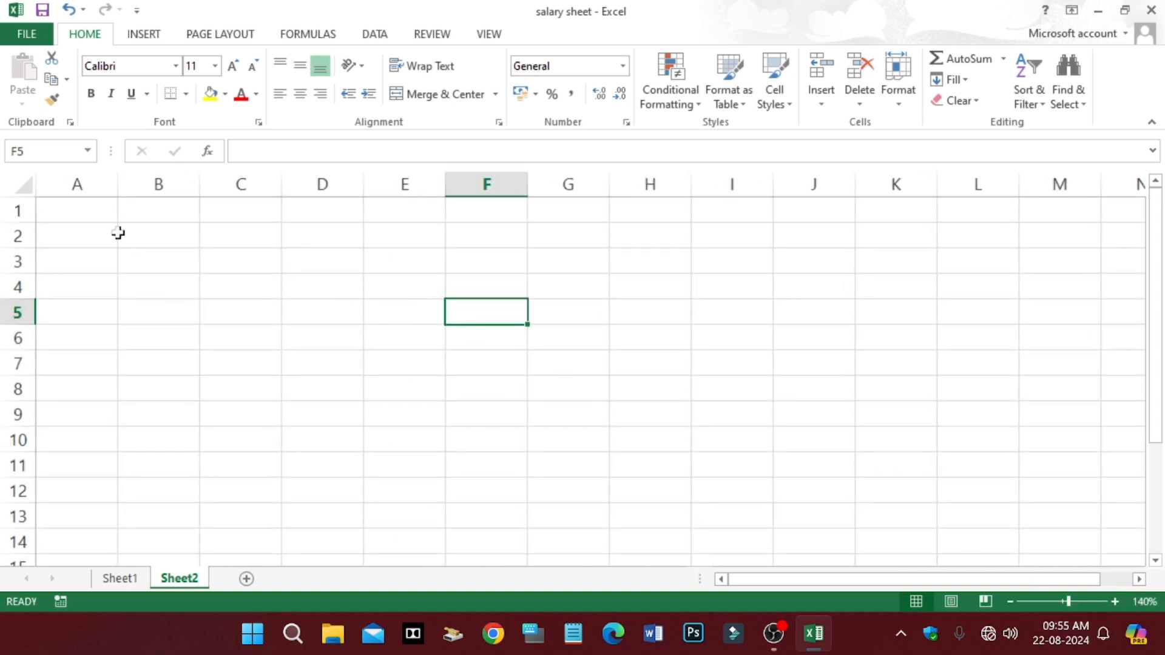
left_click(75, 209)
left_click(289, 271)
left_click(85, 210)
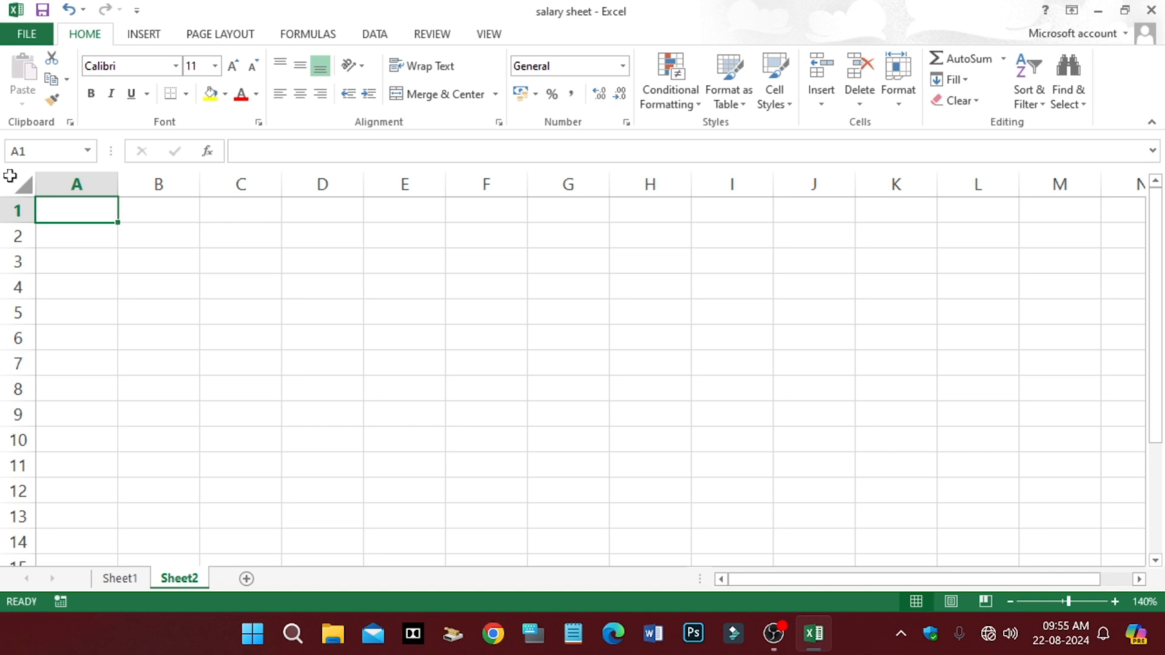
type("SA")
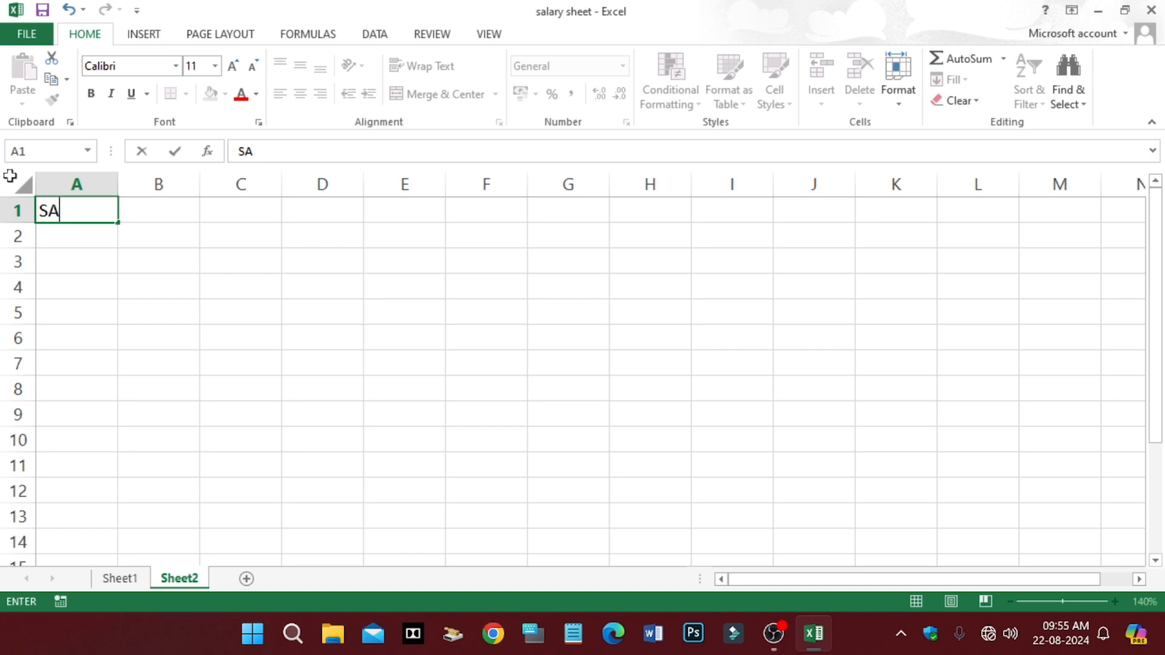
type("LARY SHEET")
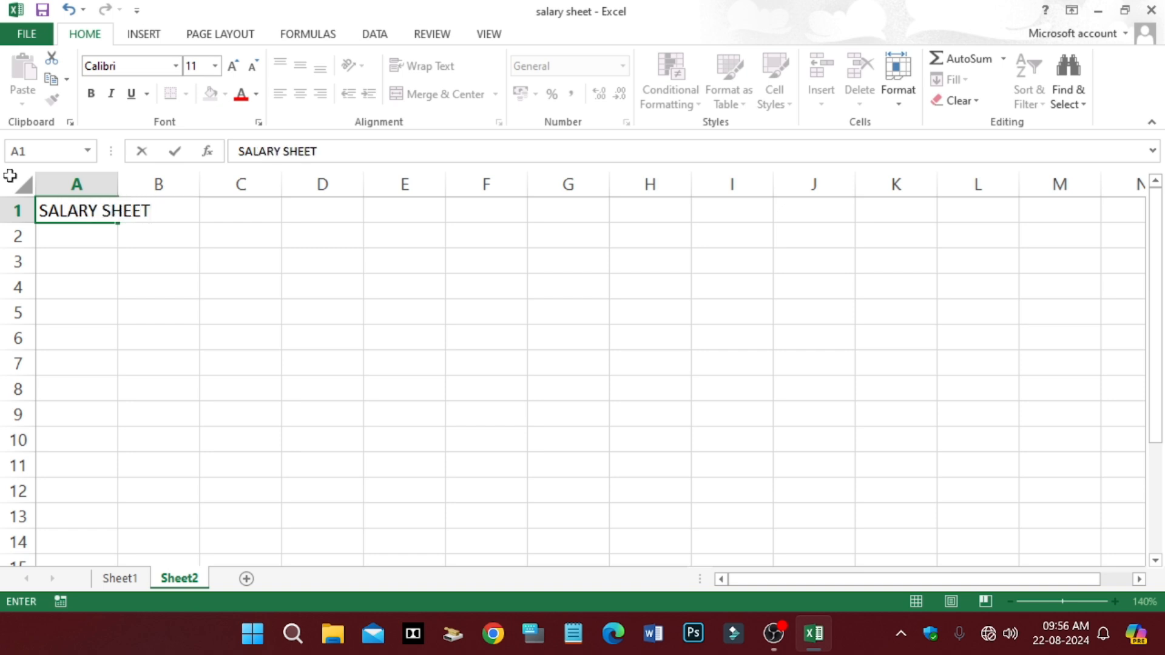
type("- AUGUST 2024")
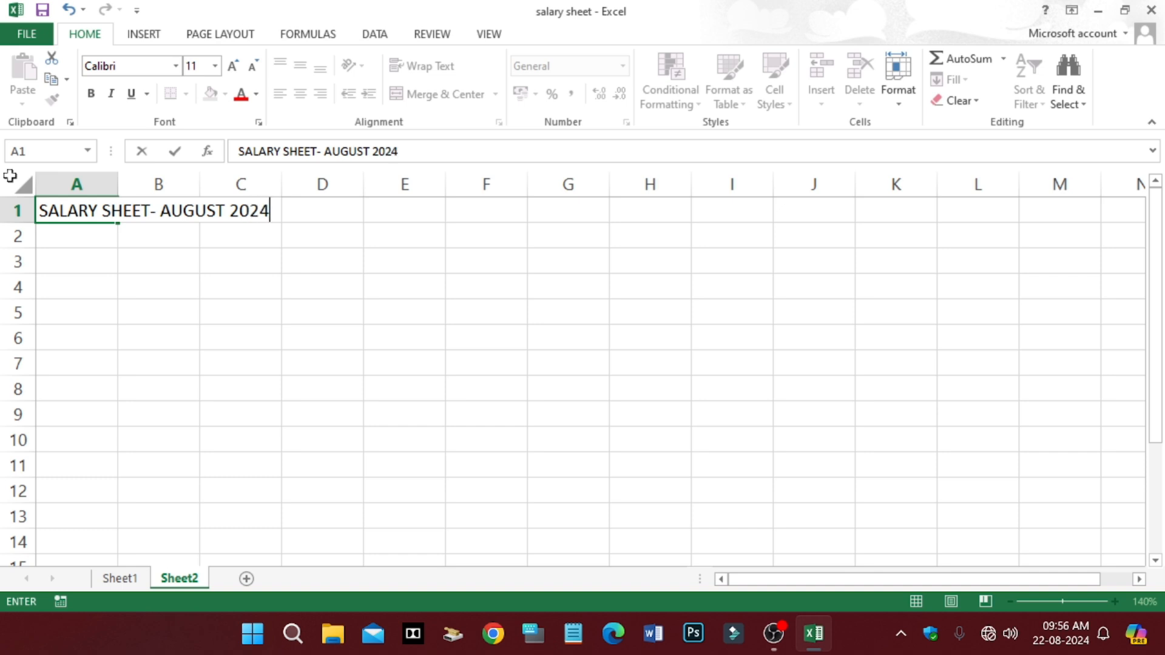
Enter the company name "Microtech Pvt. Ltd." in cell A2 below the title
left_click(94, 240)
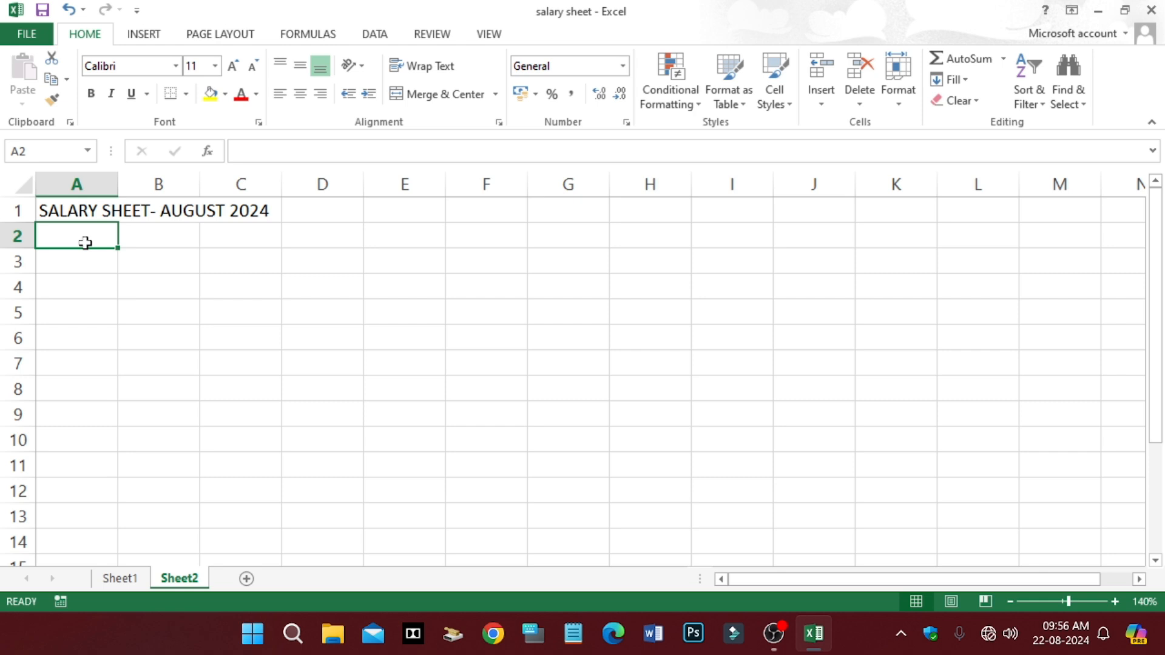
type("M")
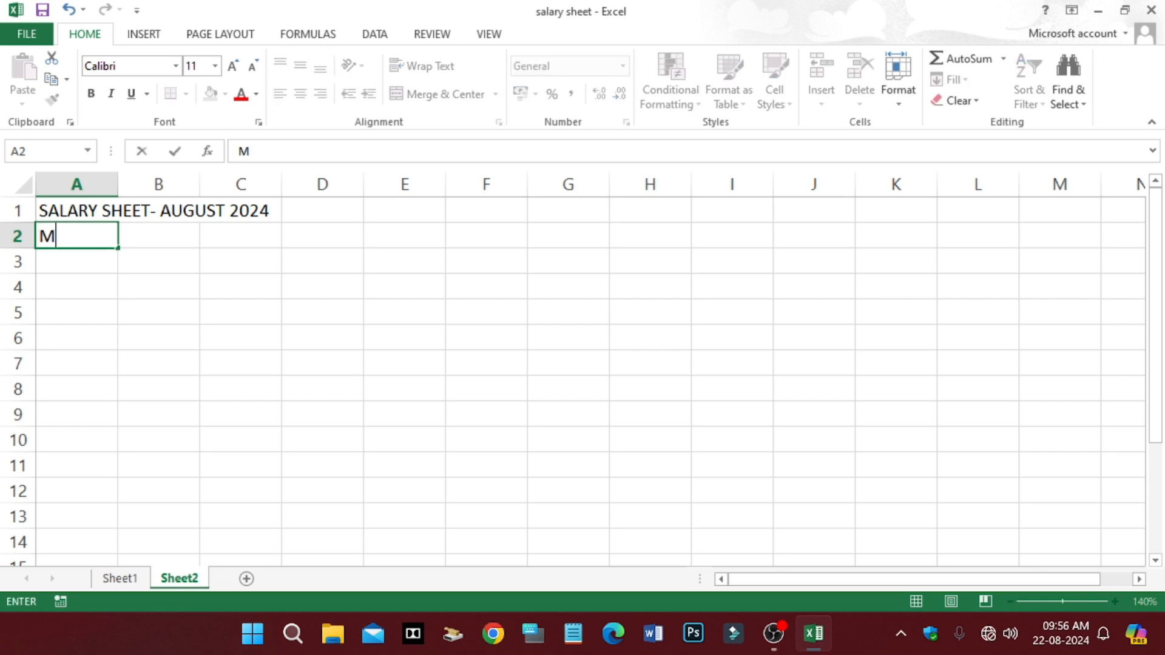
type("icrote")
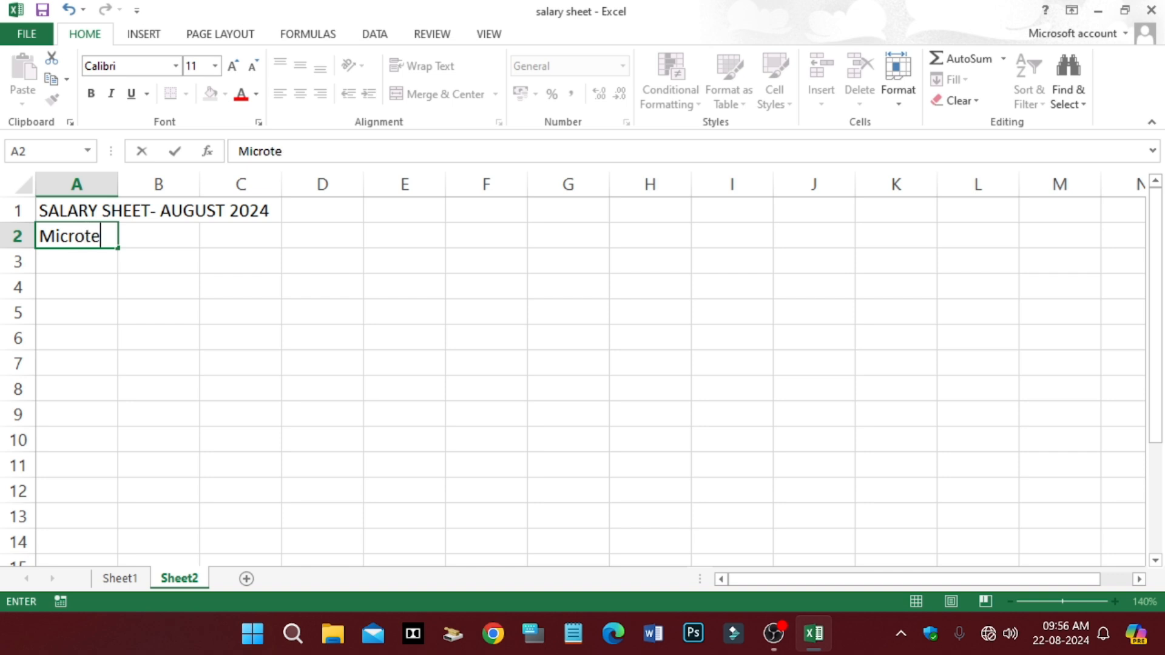
type("ch Pvt. Ltd.")
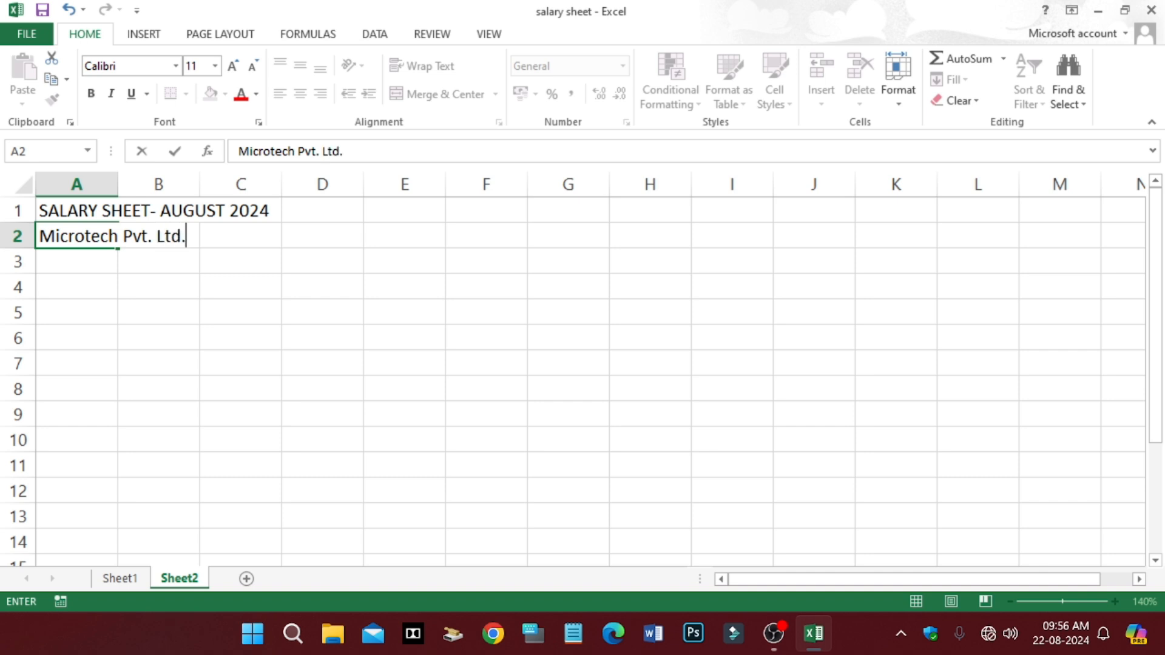
left_click(161, 281)
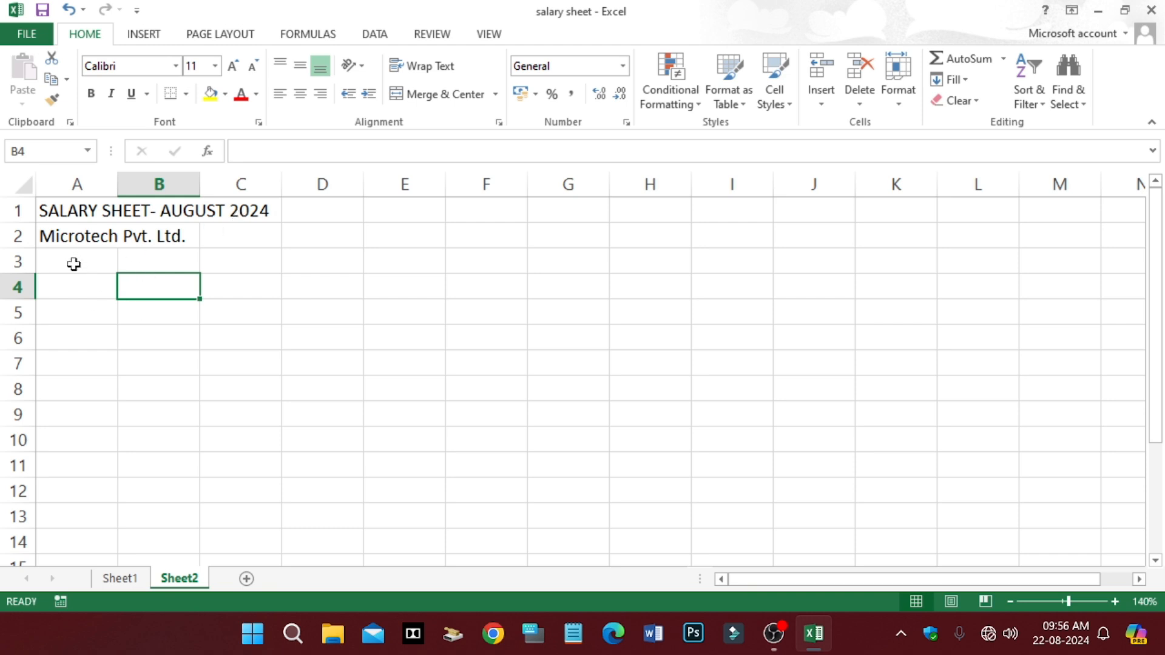
Leave row 3 blank and enter the column headers "S. No." in A4 and "Employee Name" in B4
left_click(18, 261)
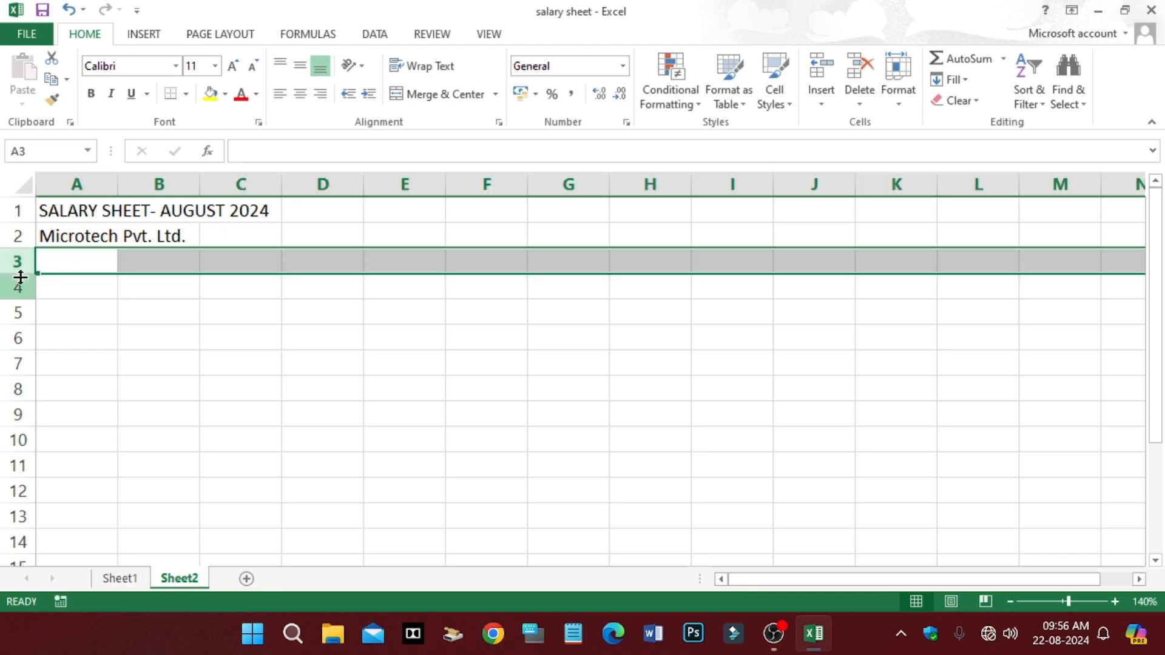
left_click(63, 295)
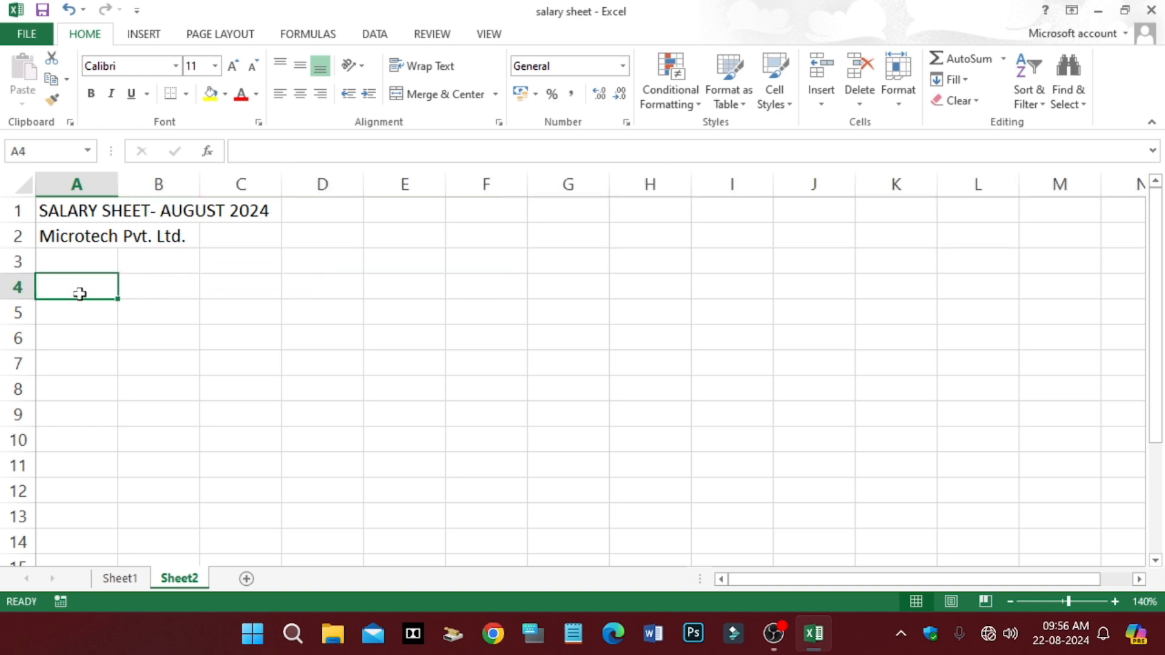
type("S. No")
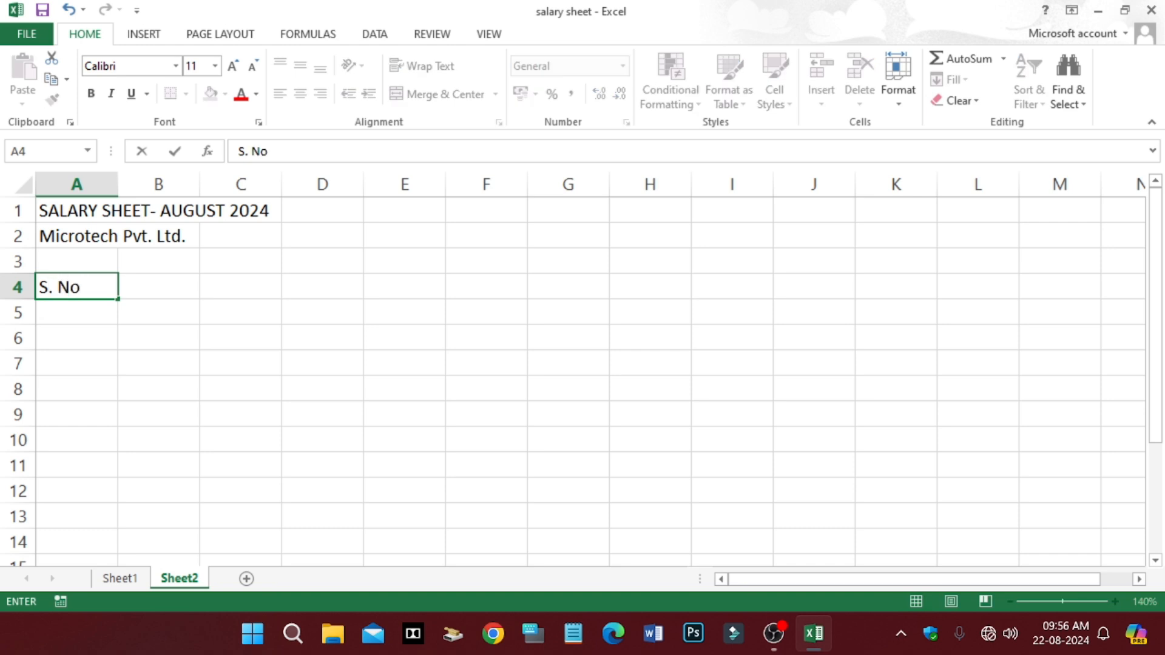
type(".")
left_click(163, 295)
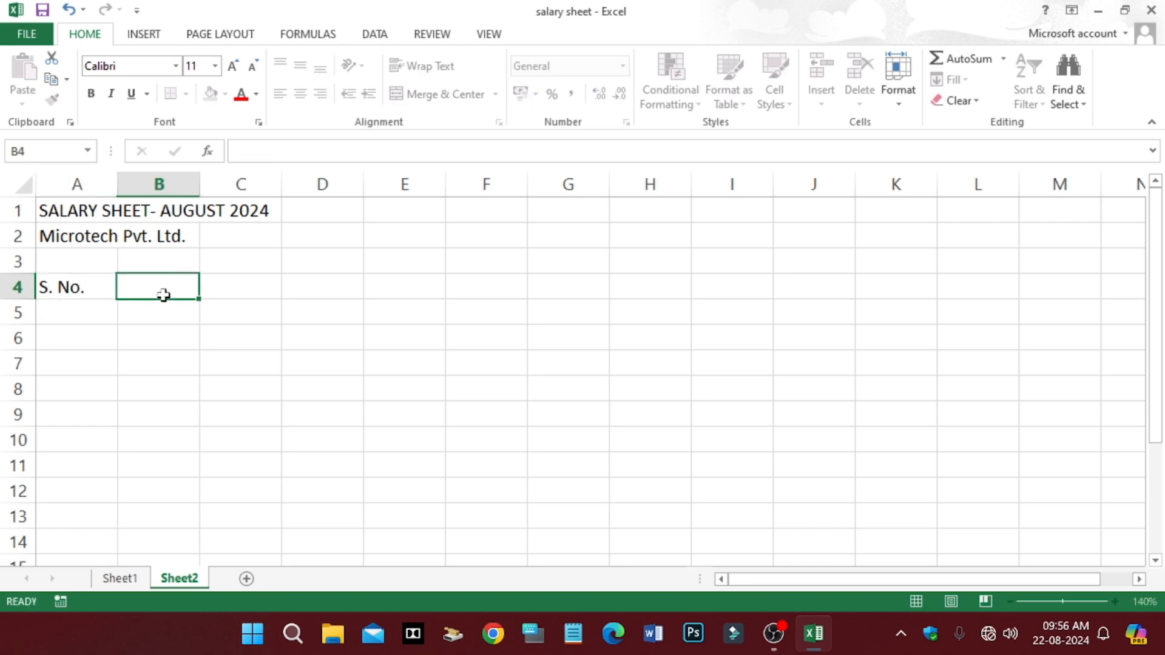
type("Employee Name")
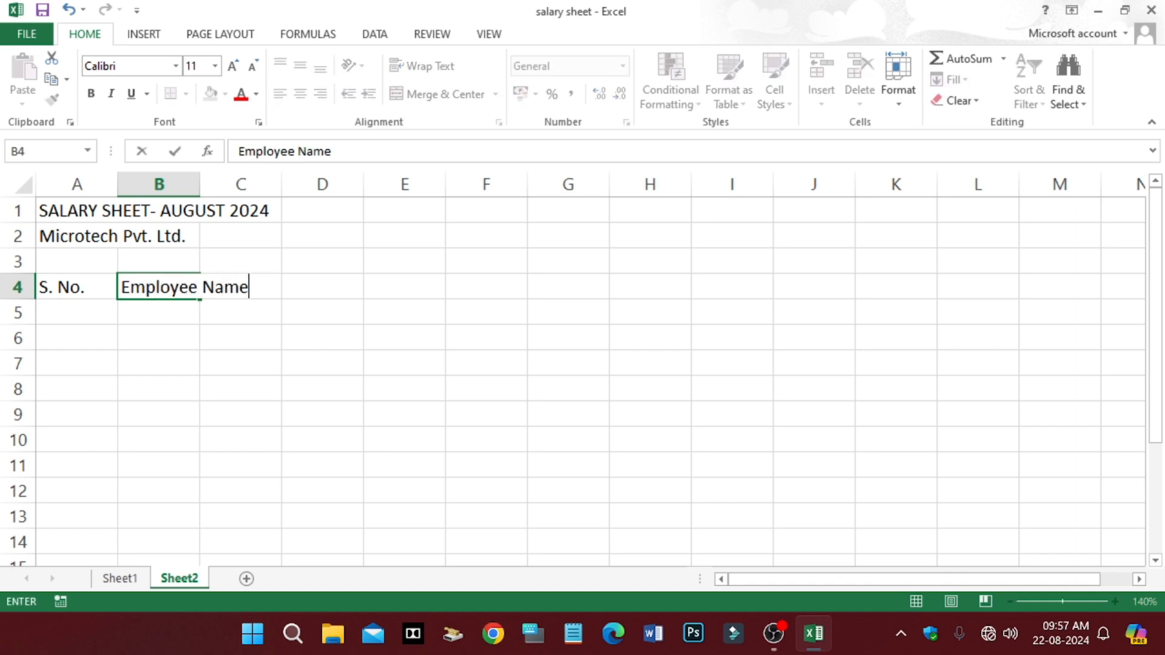
left_click(200, 327)
Widen column B so that the "Employee Name" header fits inside its cell
left_click(180, 288)
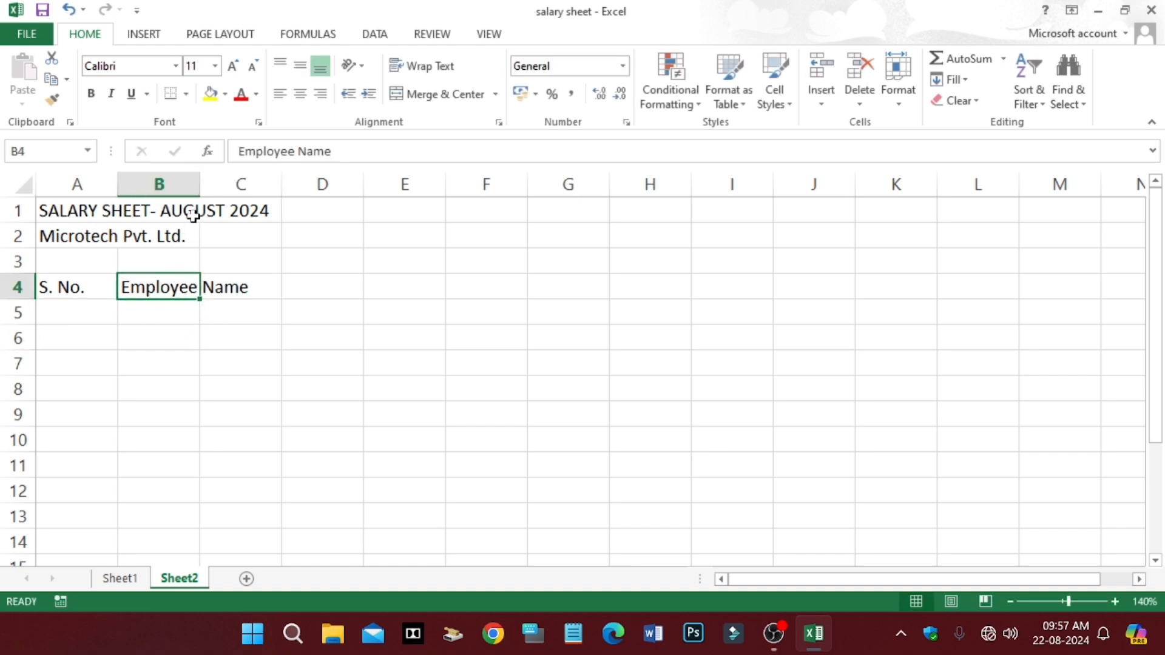
left_click(202, 328)
left_click(165, 291)
left_click(262, 303)
left_click(164, 292)
left_click(169, 179)
left_click_drag(201, 184, 262, 184)
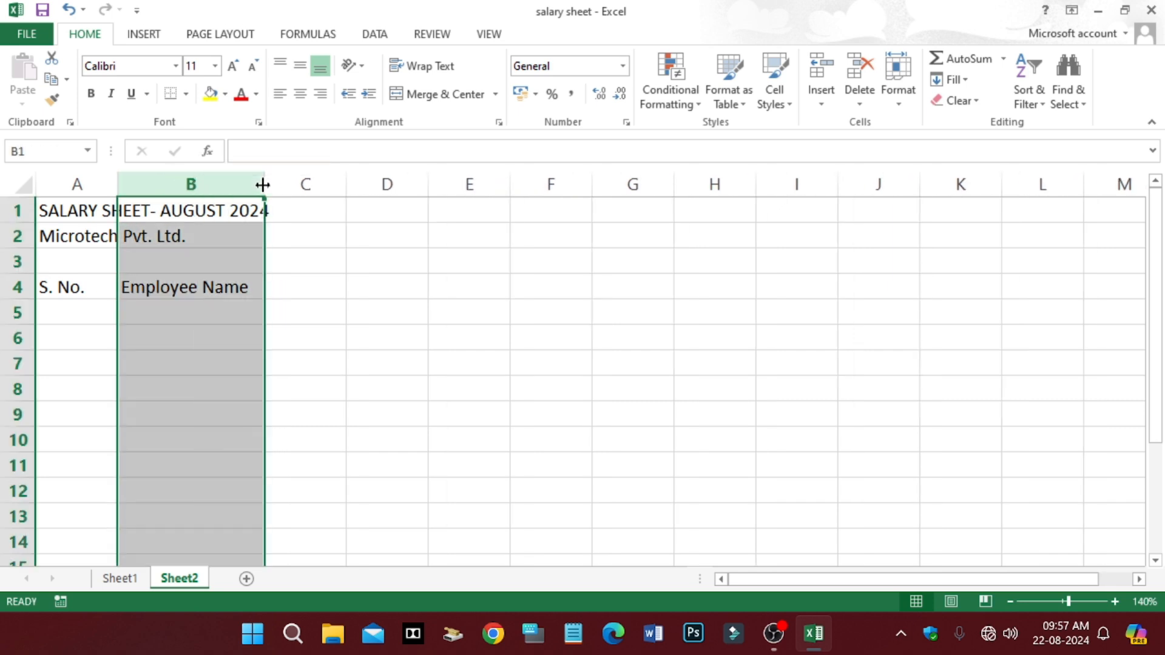
left_click(318, 293)
left_click(193, 292)
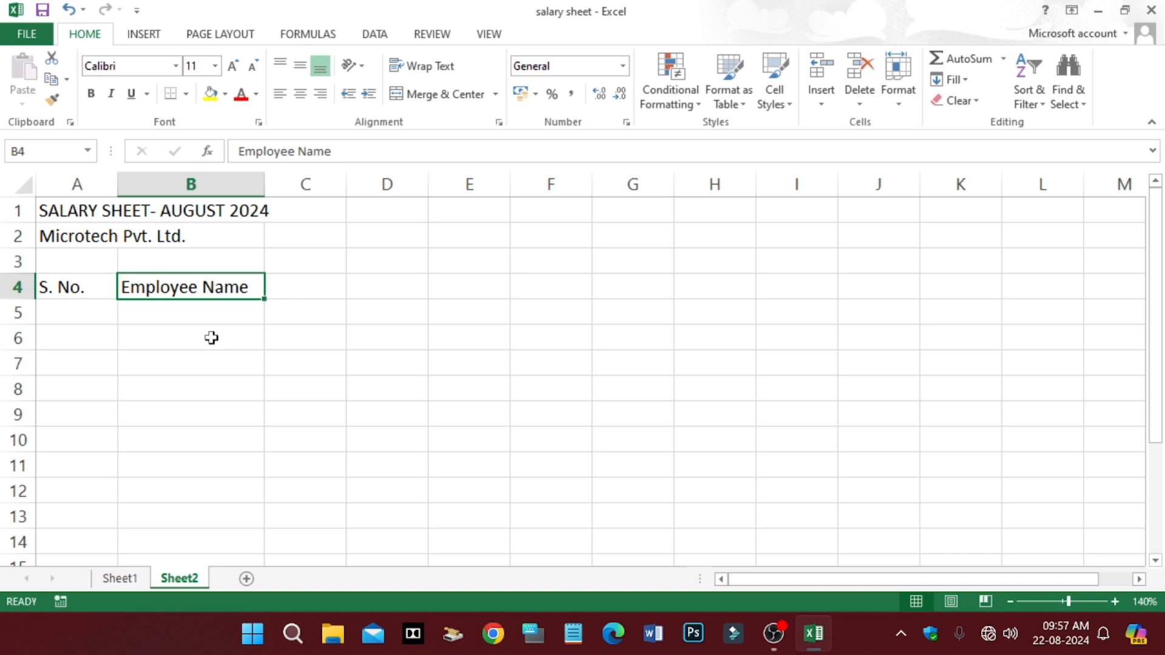
Enter the header "Employee Code" in C4 and widen column C to fit it
left_click(301, 288)
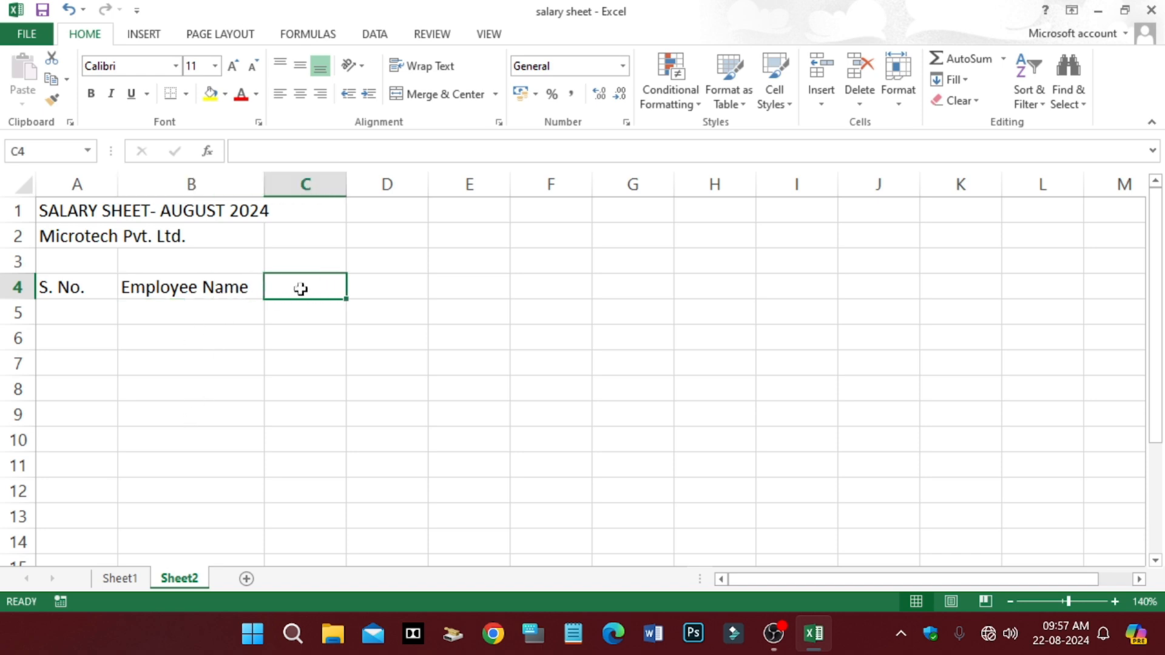
type("Em")
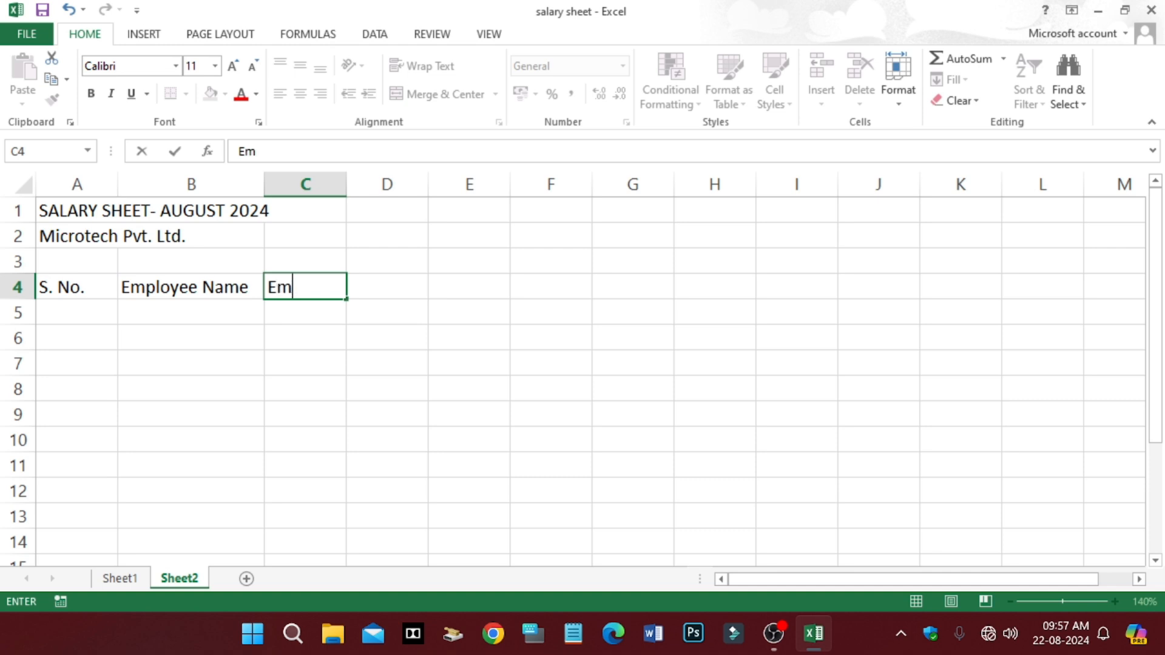
type("ployee Code")
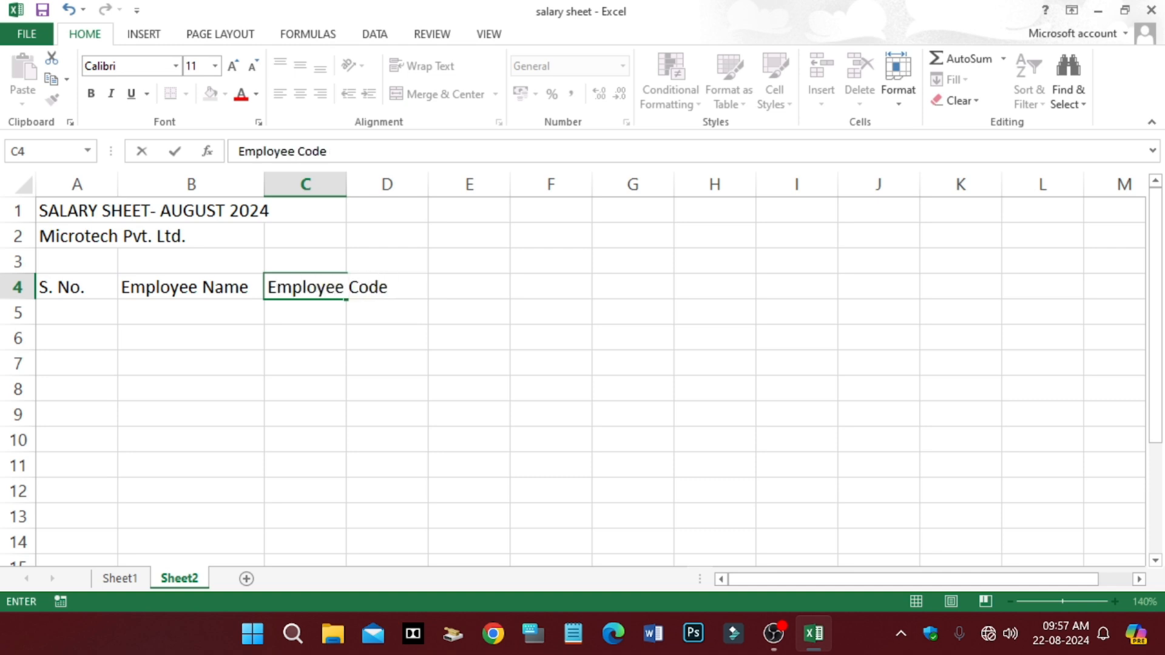
left_click(364, 354)
left_click(306, 289)
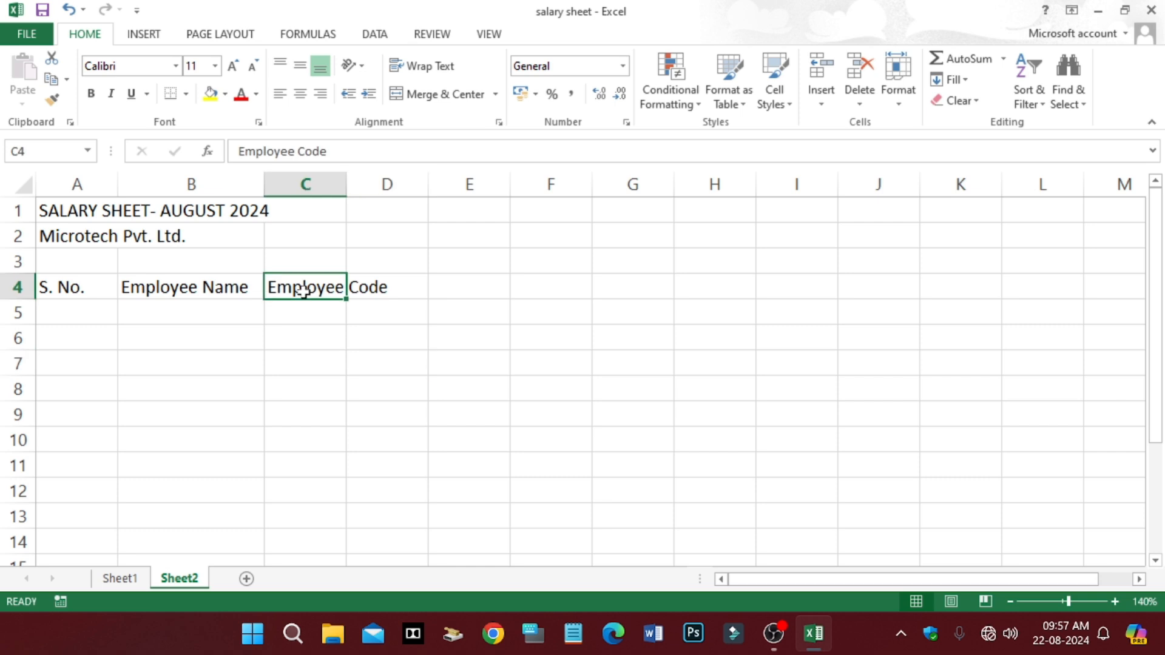
left_click_drag(347, 179, 403, 180)
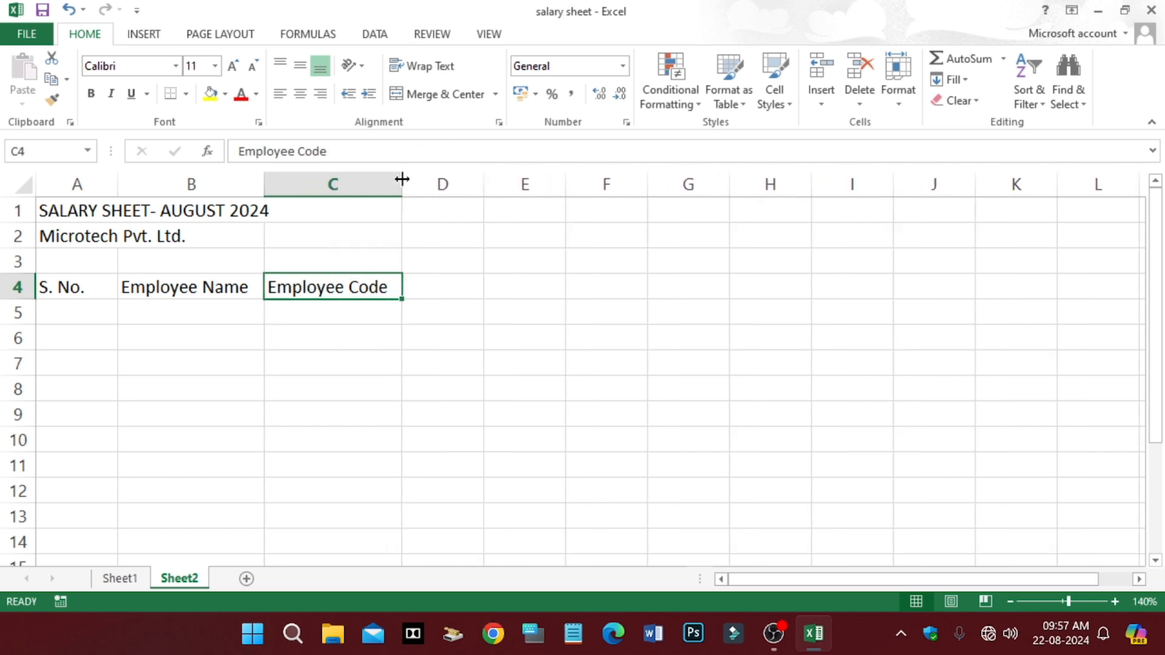
left_click(435, 289)
left_click(346, 286)
Enter the headers "Post" in D4 and "Date of Joining" in E4, and widen column E to fit its header
left_click(442, 291)
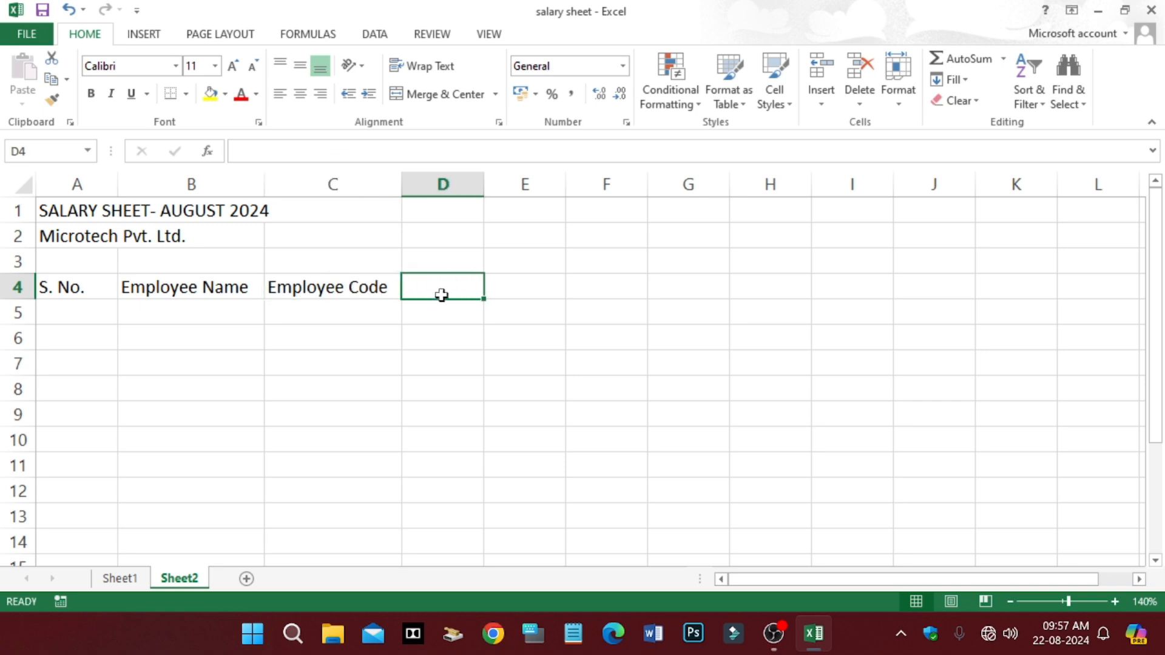
type("Post")
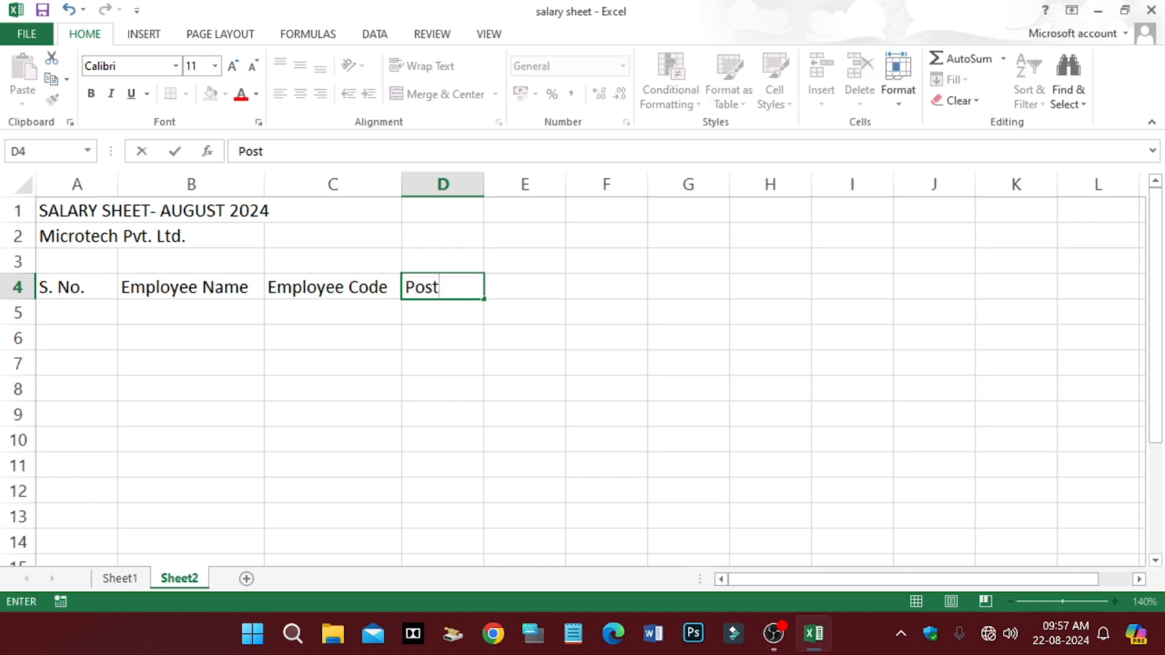
key("Tab")
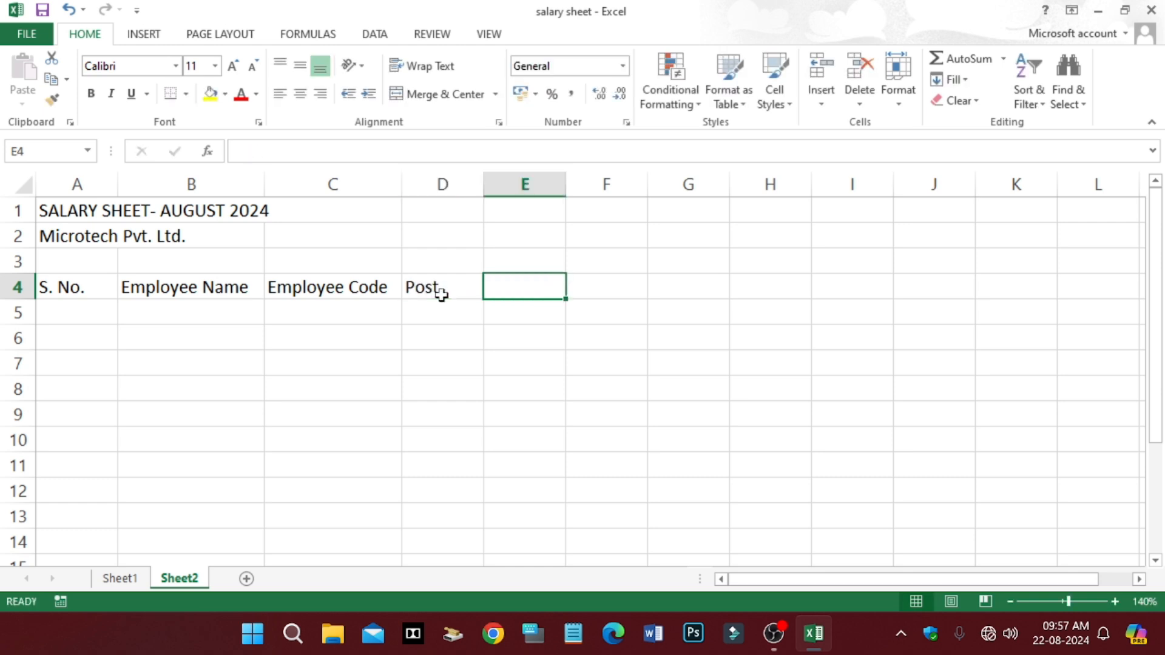
type("Date ")
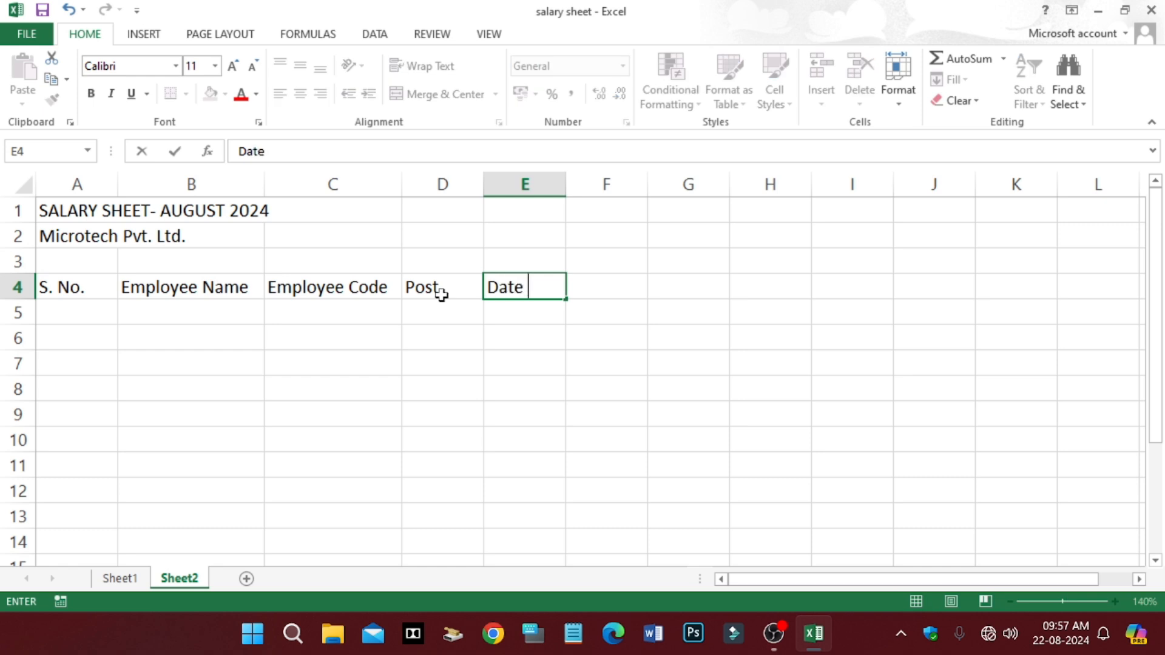
type("of Joi")
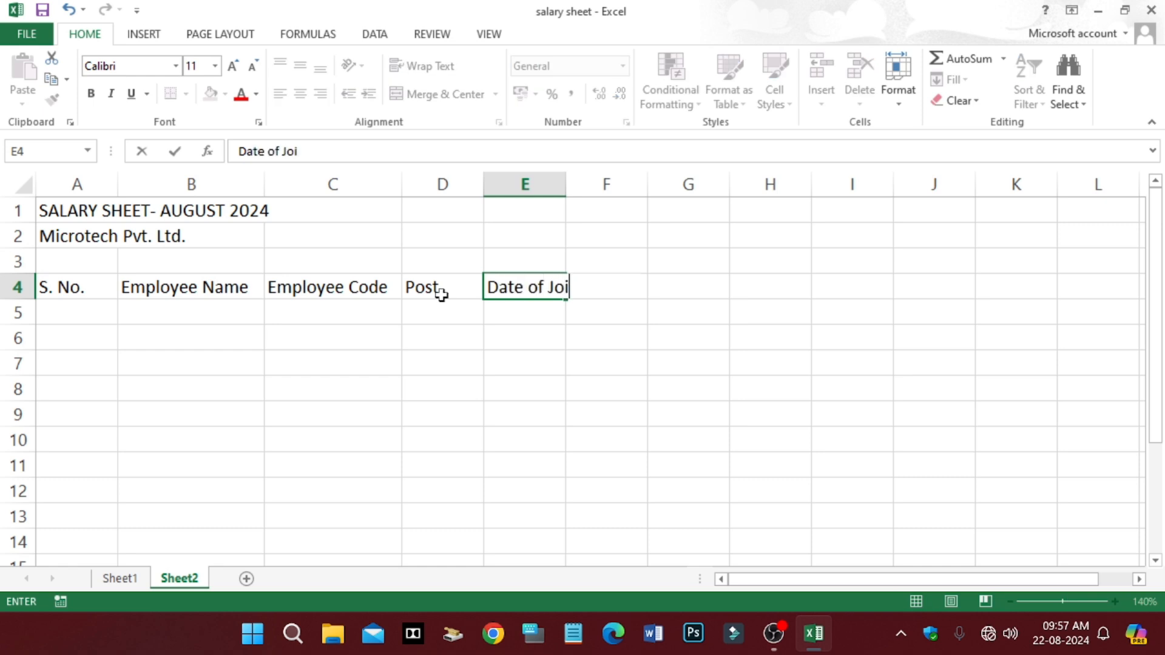
type("ning")
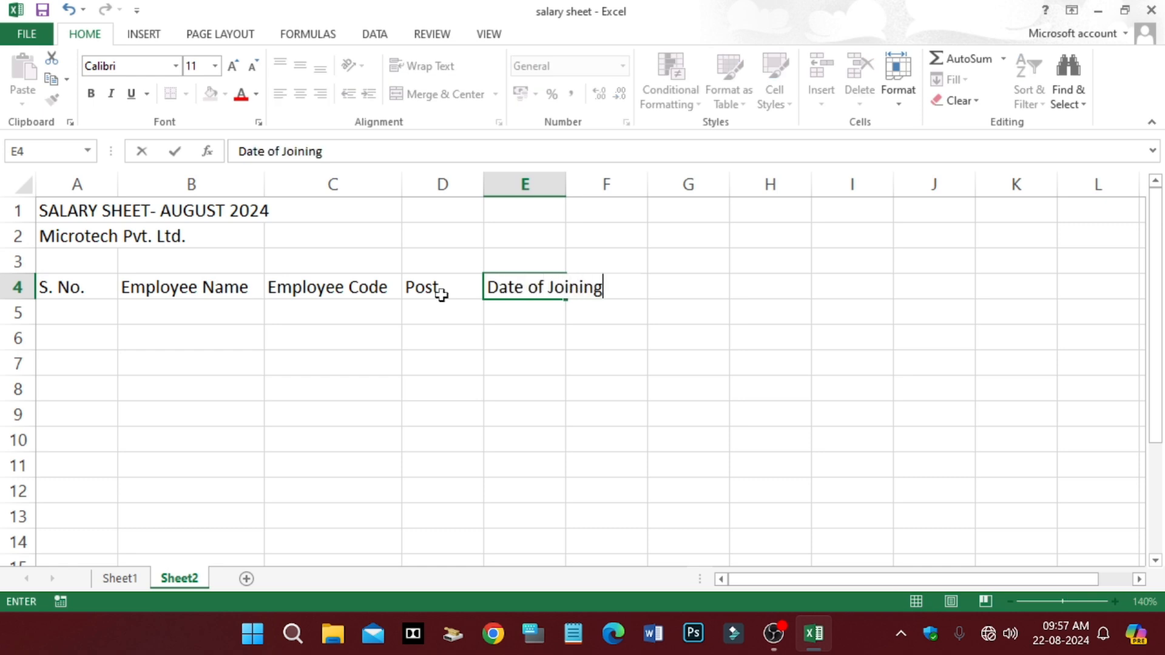
left_click(477, 328)
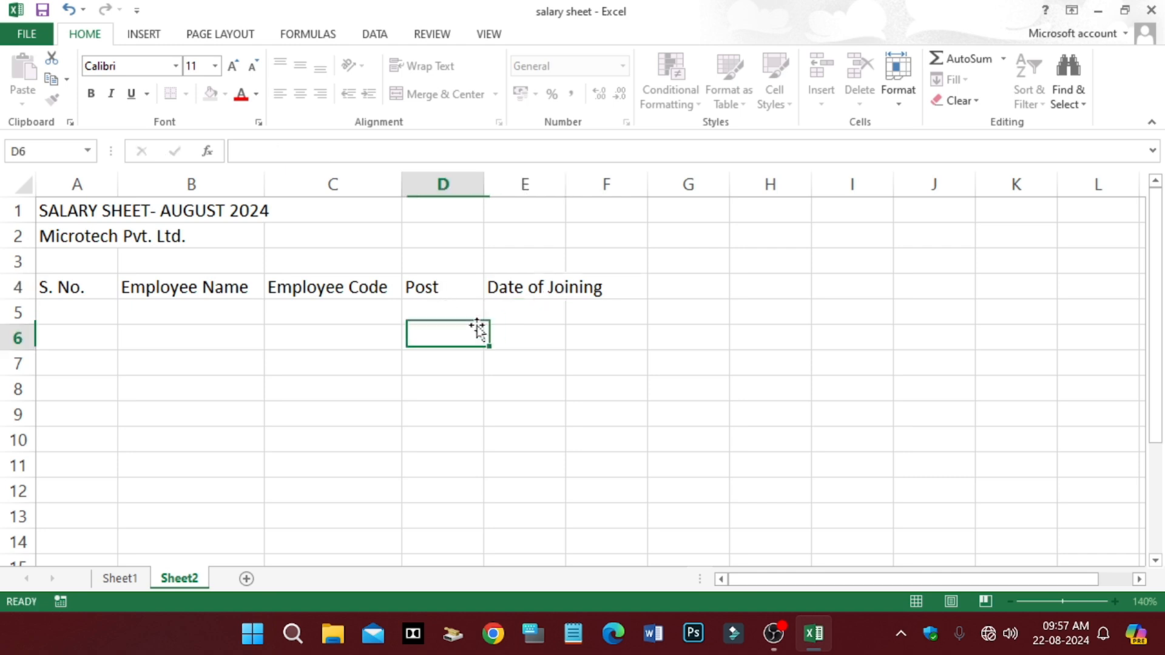
left_click(549, 297)
left_click_drag(568, 184, 611, 182)
Enter the salary component headers "BASIC", "DA", "TA", "HRA" and "MEDICAL" in cells F4 to J4
left_click(671, 289)
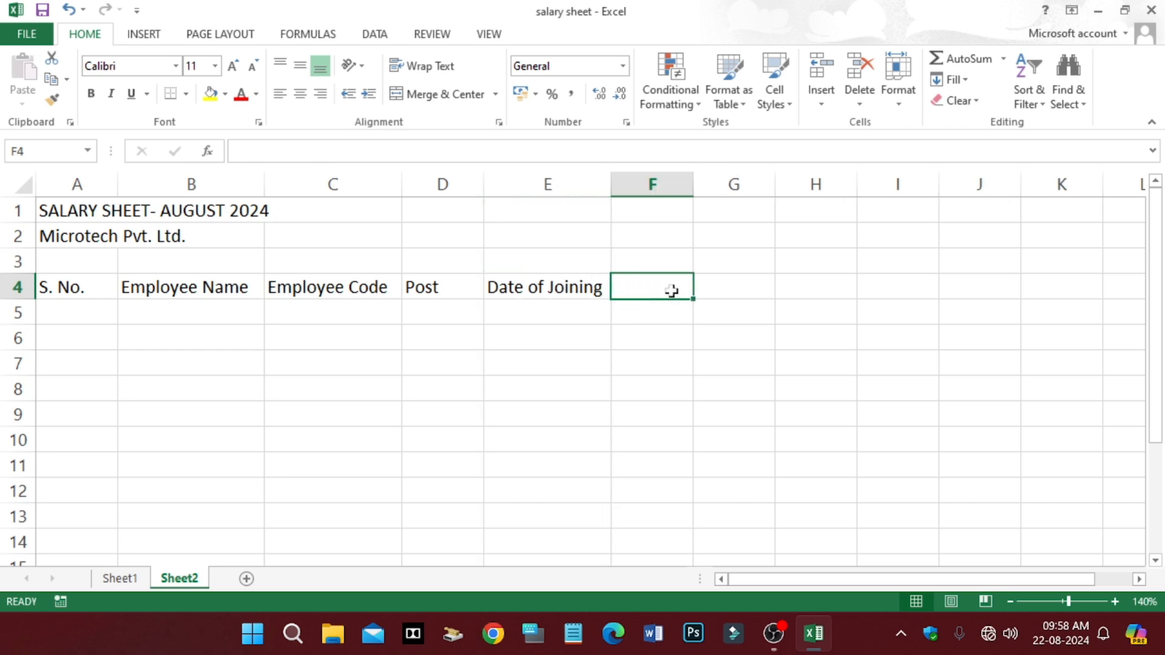
type("BASIC")
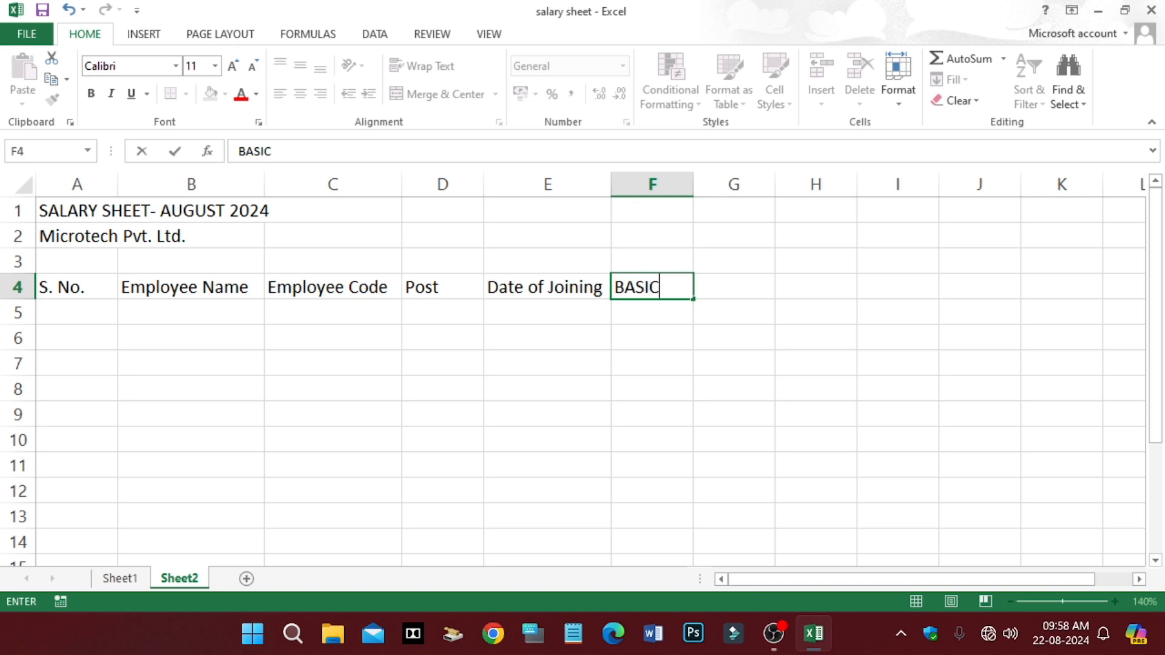
key("Tab")
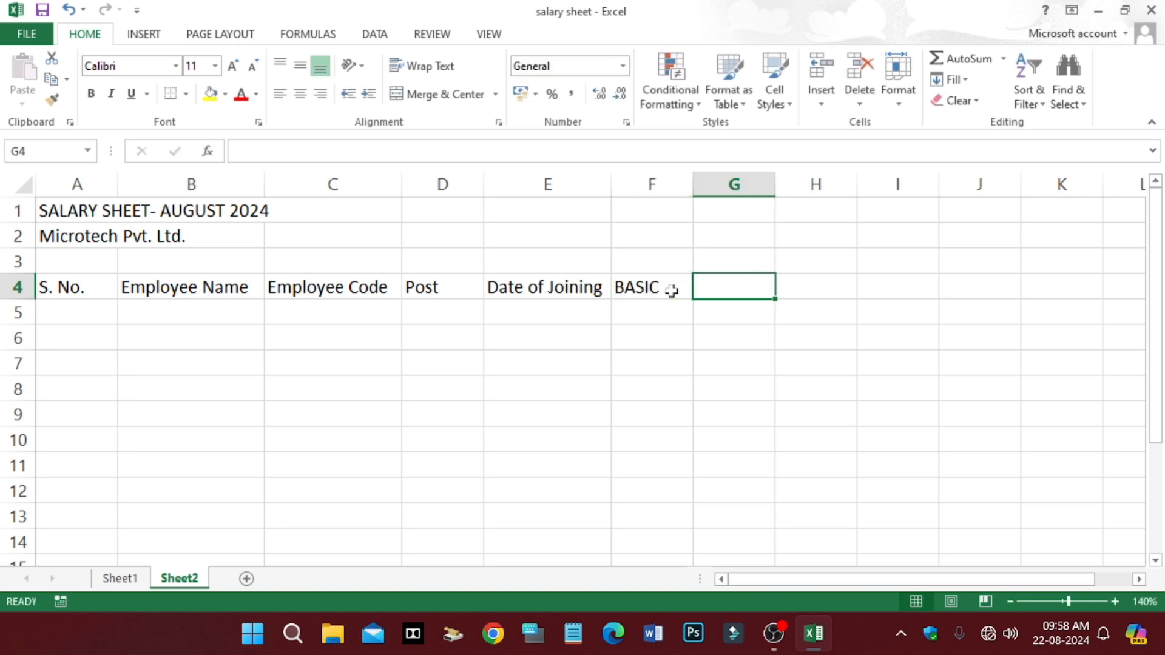
type("DA")
key("Tab")
type("TA")
key("Tab")
type("HRA")
key("Tab")
type("MEDICAL")
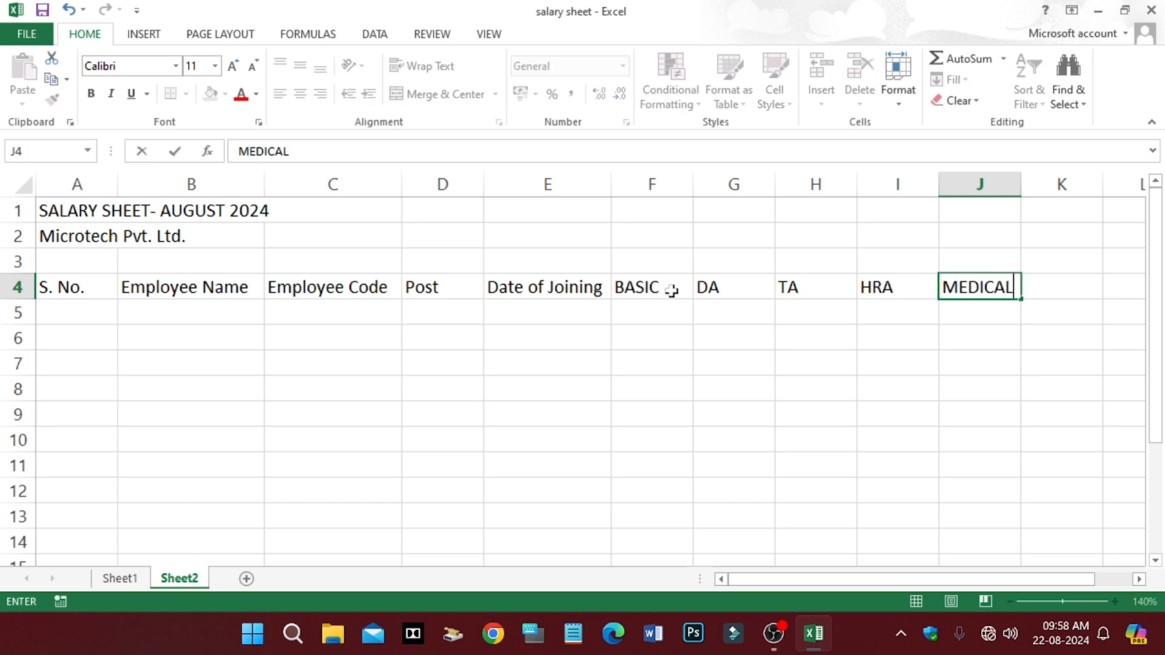
Enter the remaining headers "GROSS", "PF" and "NET SALARY" in cells K4 to M4
key("Tab")
type("GROSS")
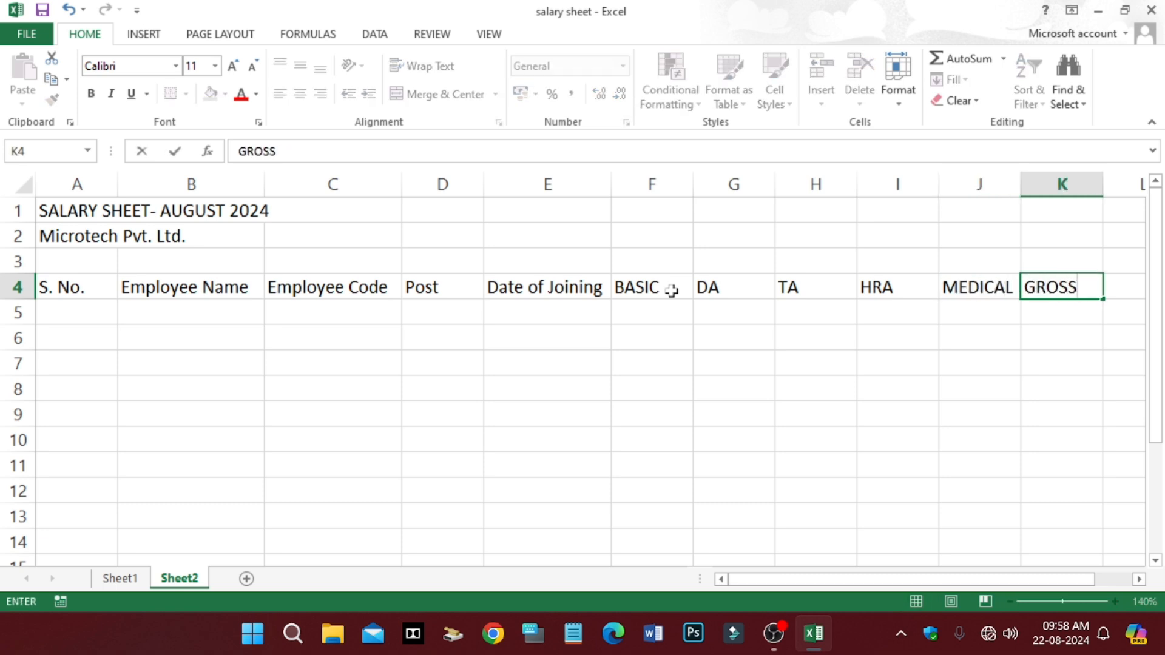
key("Tab")
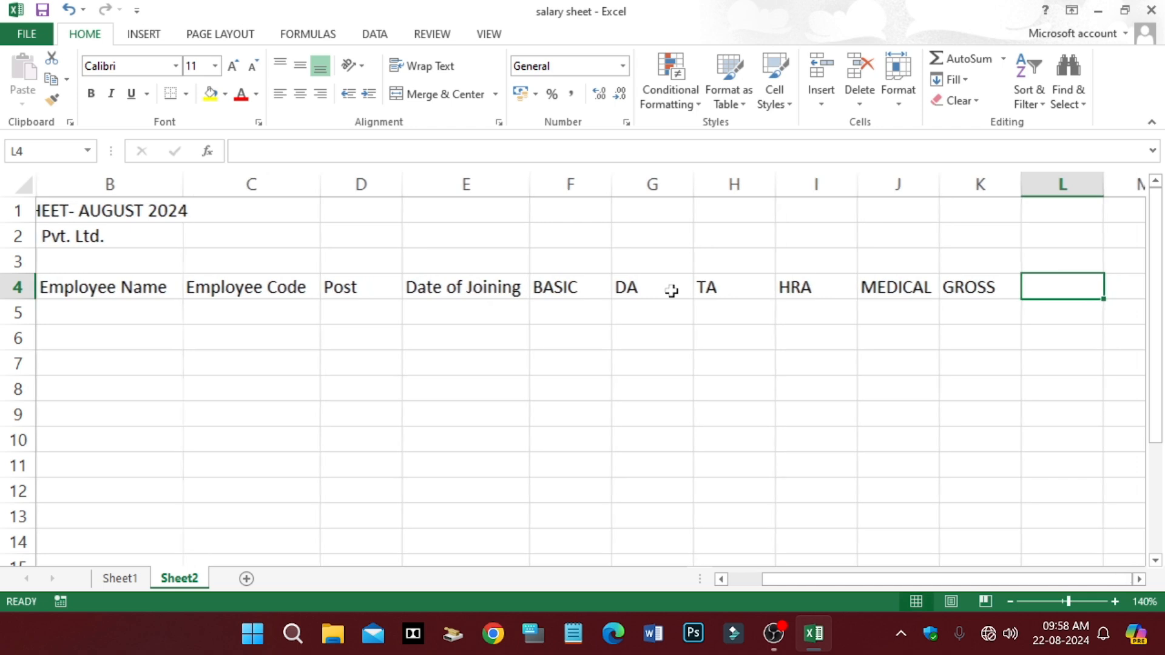
type("PF")
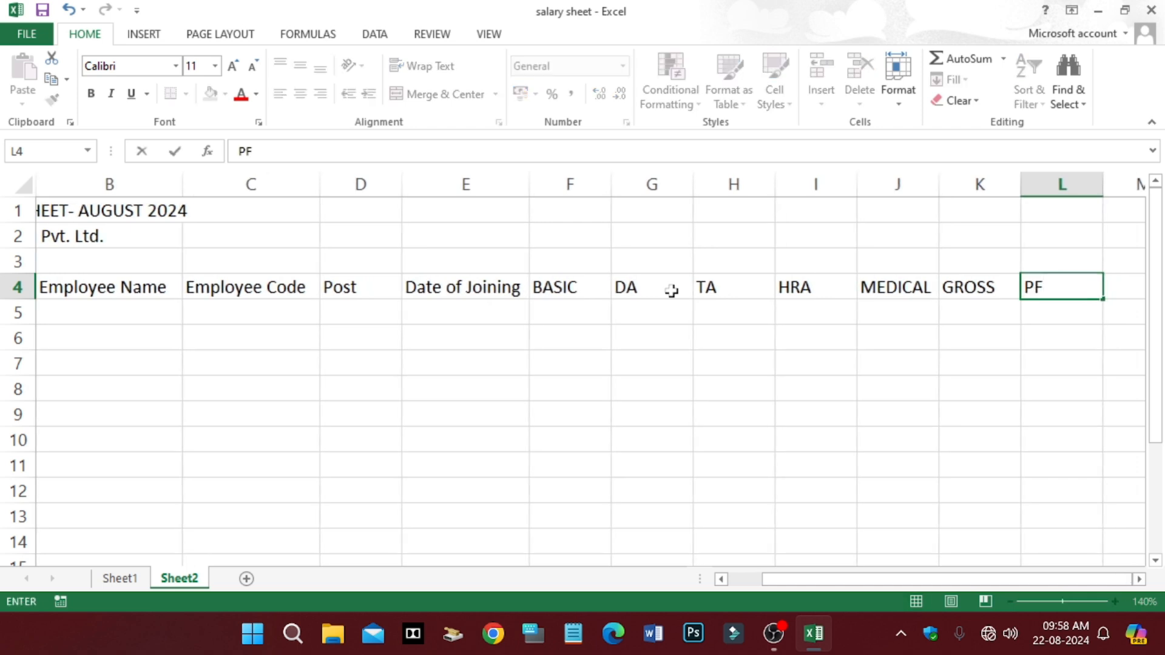
key("Tab")
type("n")
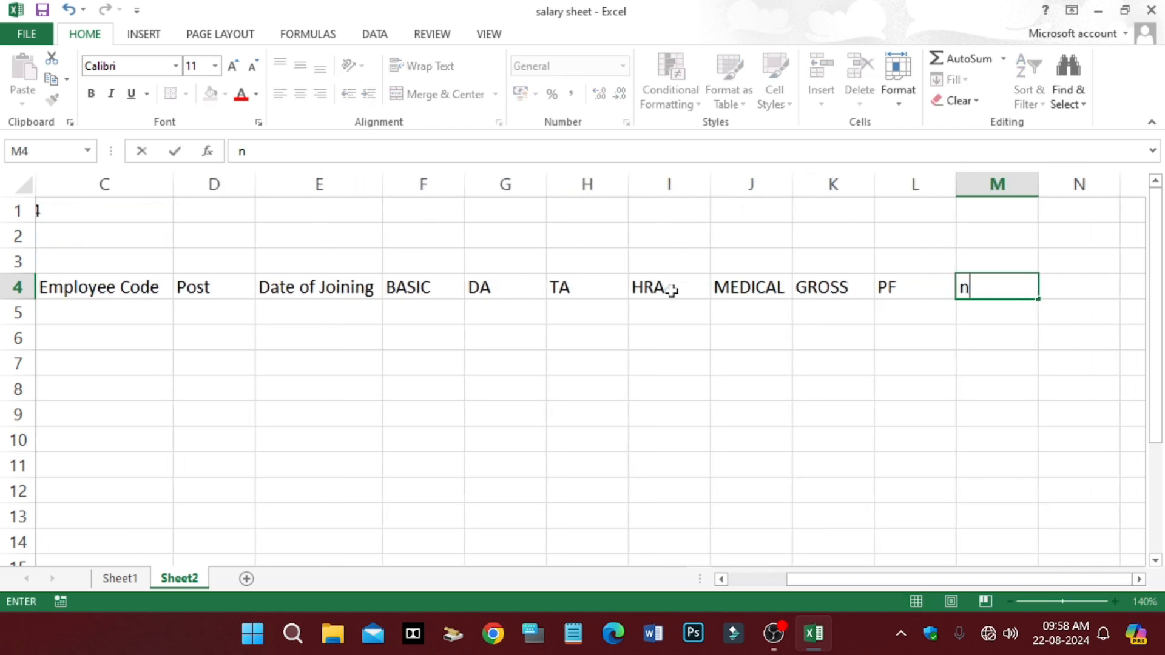
key("BackSpace")
type("NET SALARY")
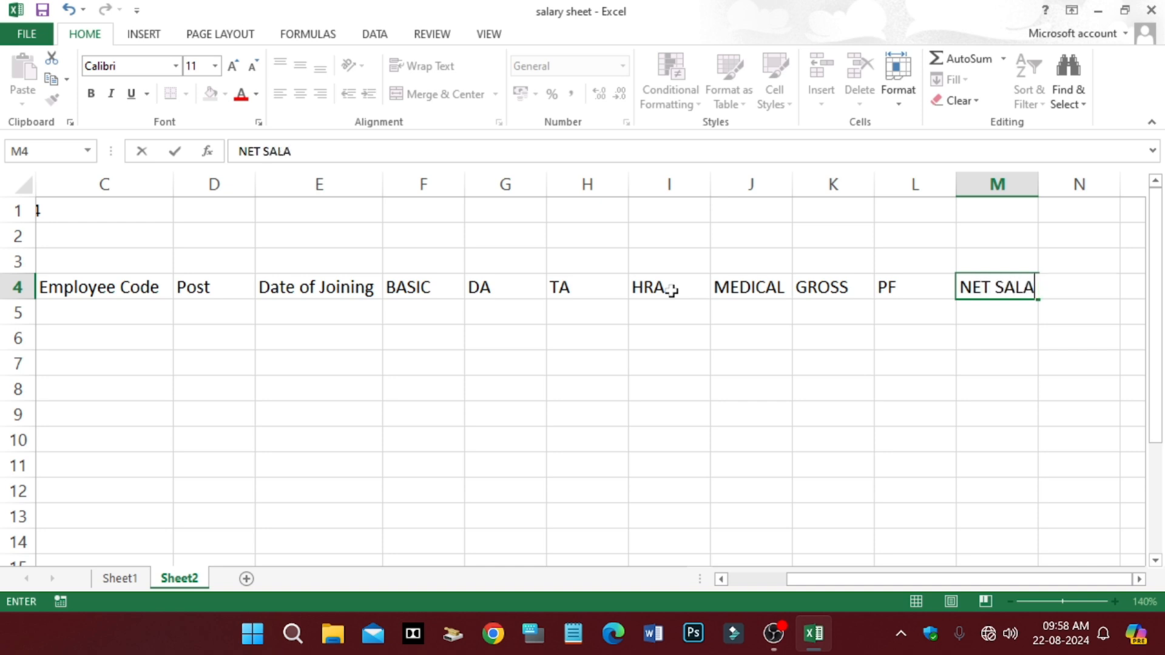
Widen column M so that the "NET SALARY" header fits inside its cell
left_click(1012, 334)
left_click_drag(1031, 183, 1058, 183)
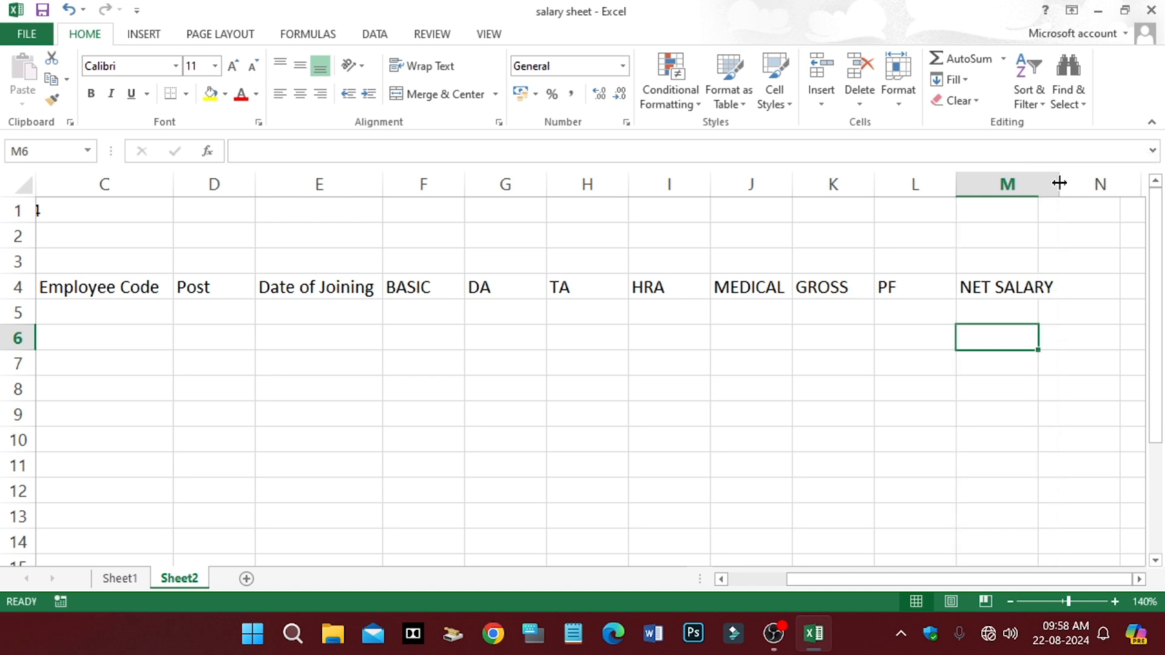
left_click(1003, 288)
Merge and center the title "SALARY SHEET- AUGUST 2024" across cells A1 to E1
left_click_drag(866, 581, 797, 587)
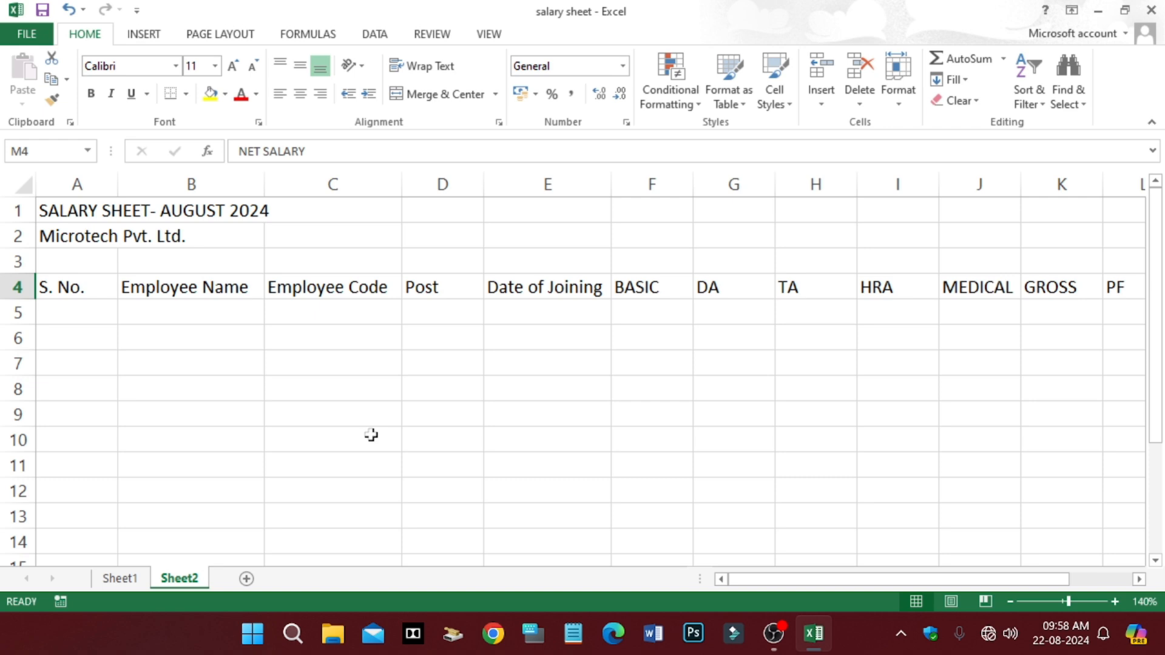
left_click(68, 214)
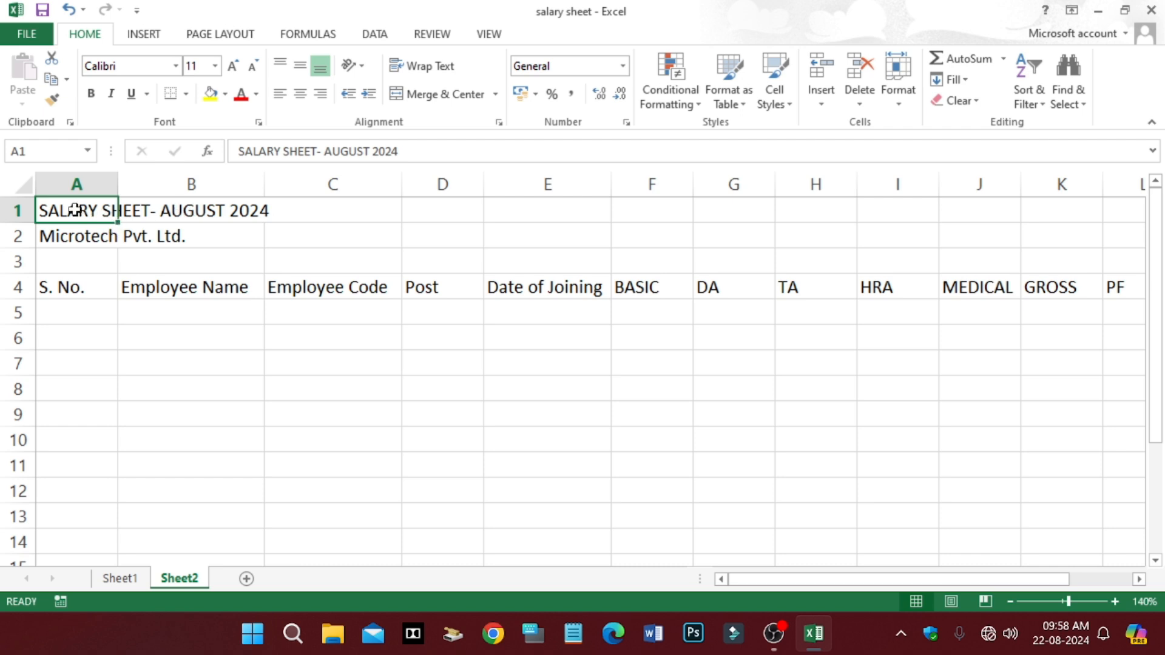
left_click_drag(111, 209, 485, 211)
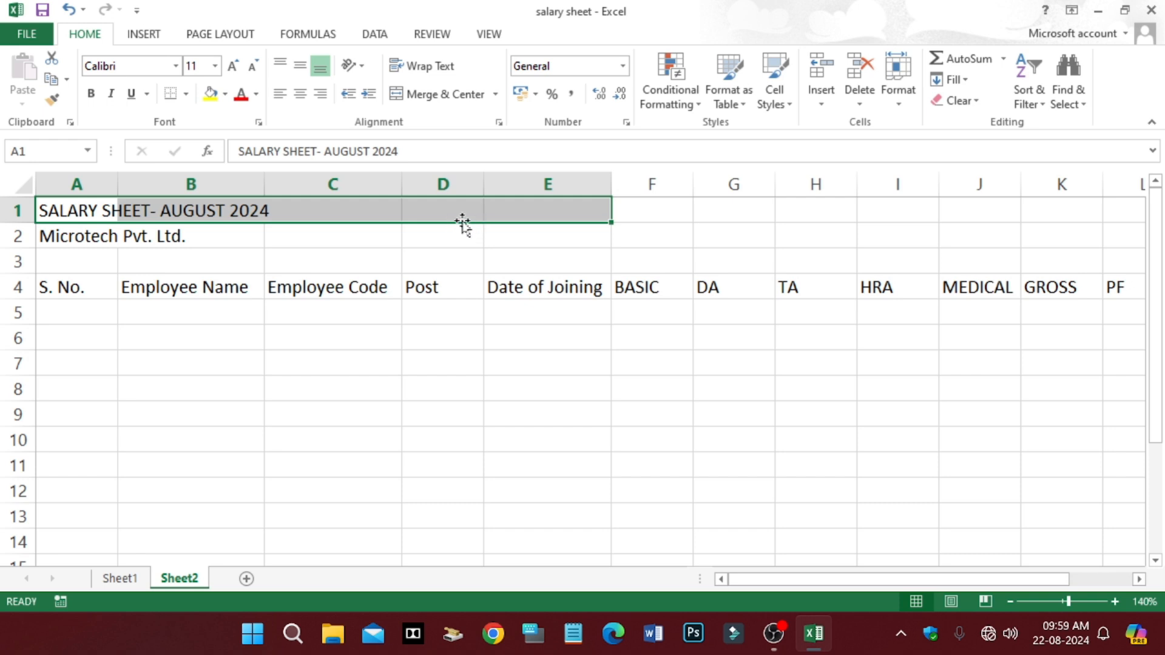
left_click(444, 96)
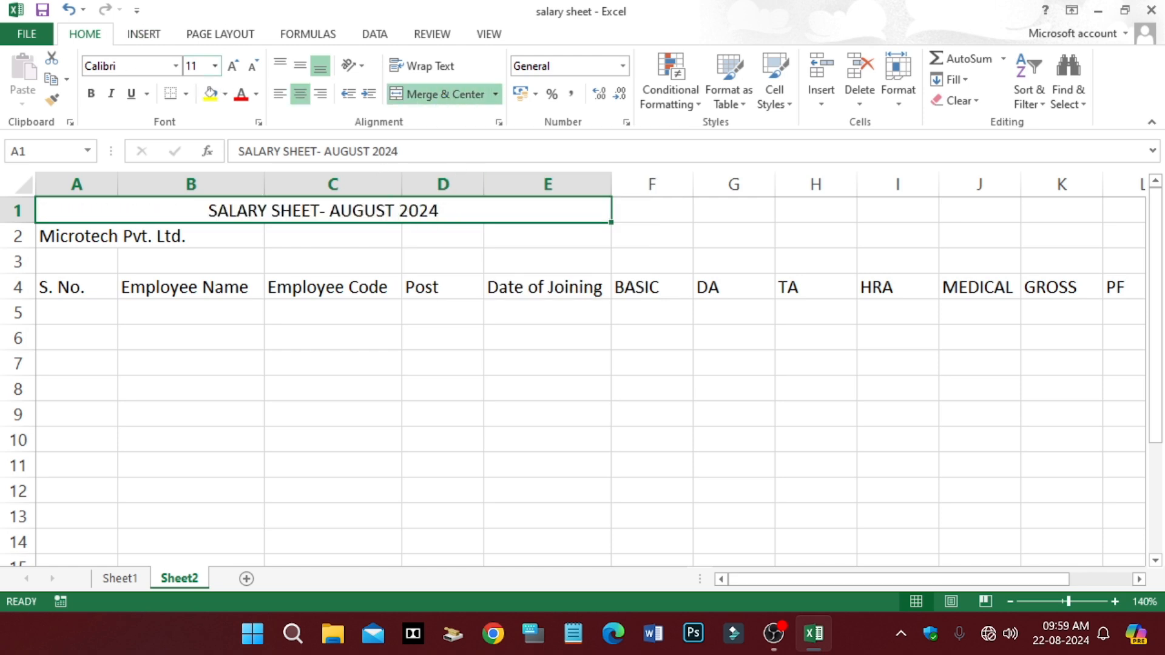
Enlarge the merged title in row 1 to font size 20 and make it bold
left_click(233, 65)
left_click(233, 65)
left_click(233, 65)
left_click(233, 66)
left_click(233, 65)
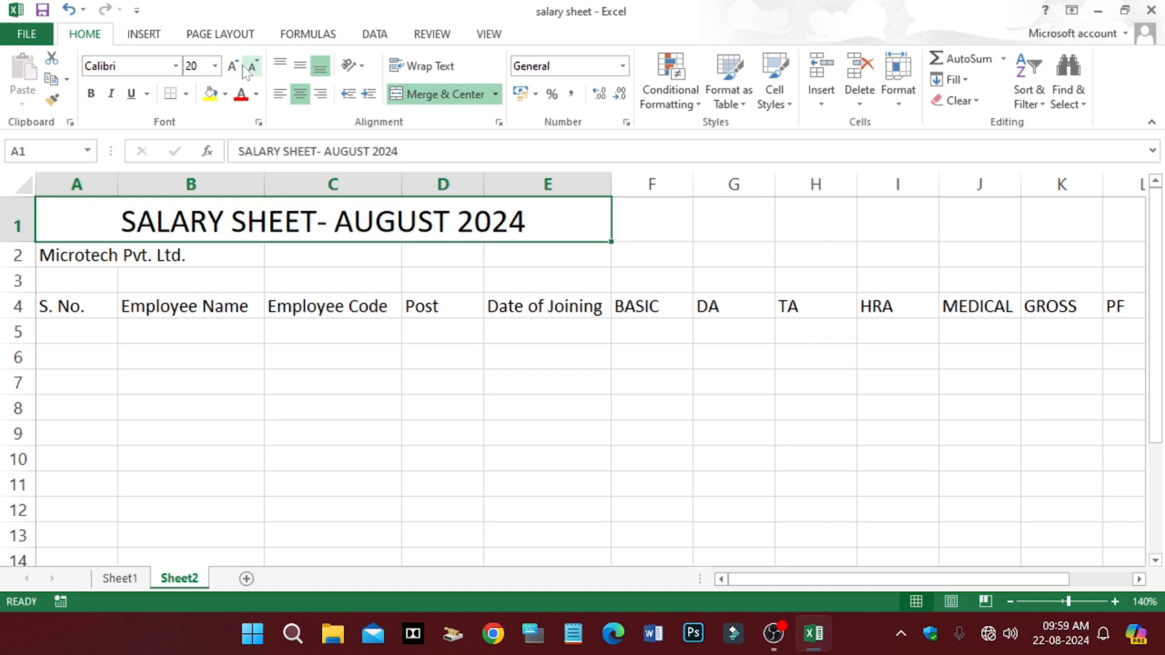
left_click(91, 95)
left_click(598, 281)
left_click(566, 230)
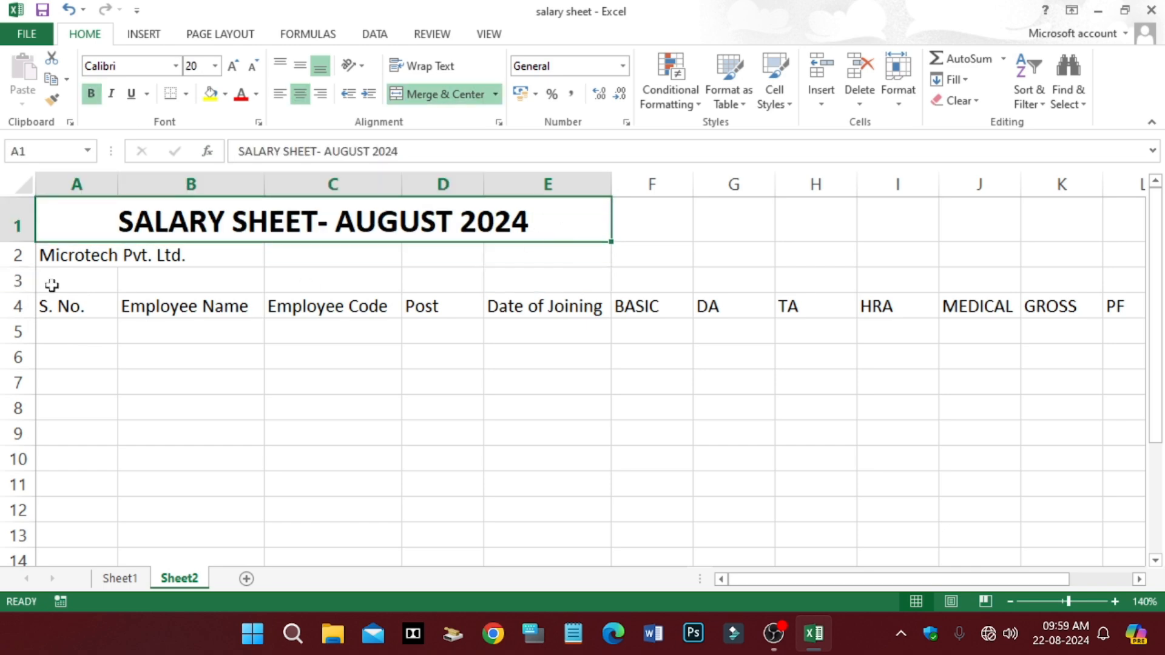
Merge and center the company name across cells A2 to E2 and make it italic
left_click(70, 260)
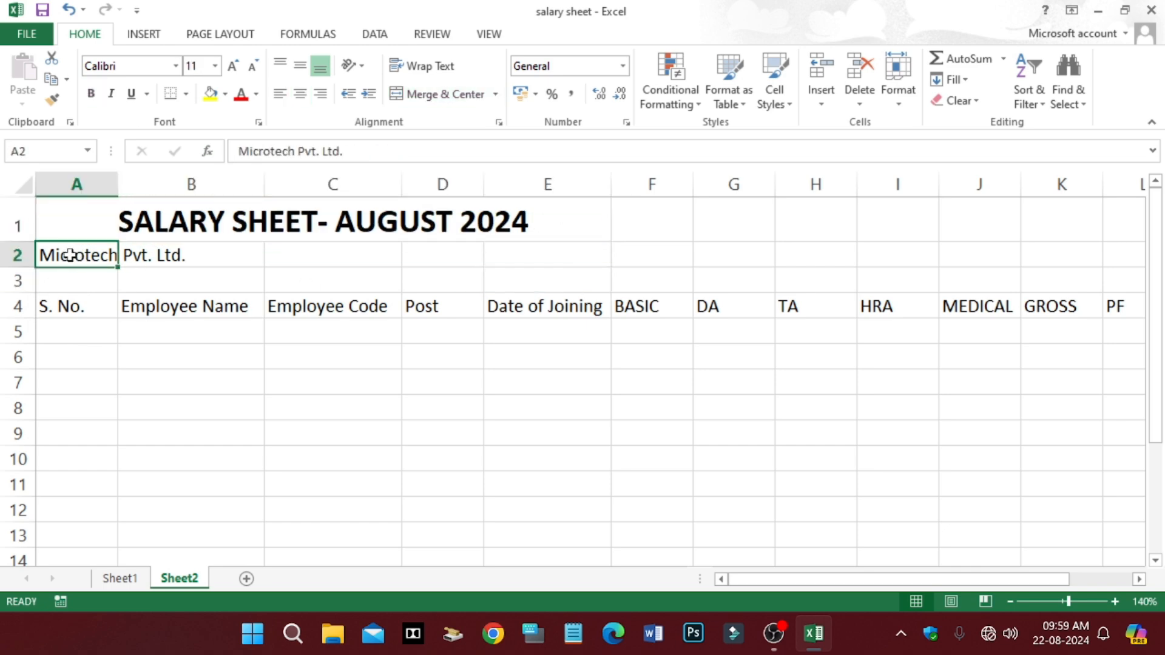
left_click_drag(69, 257, 558, 255)
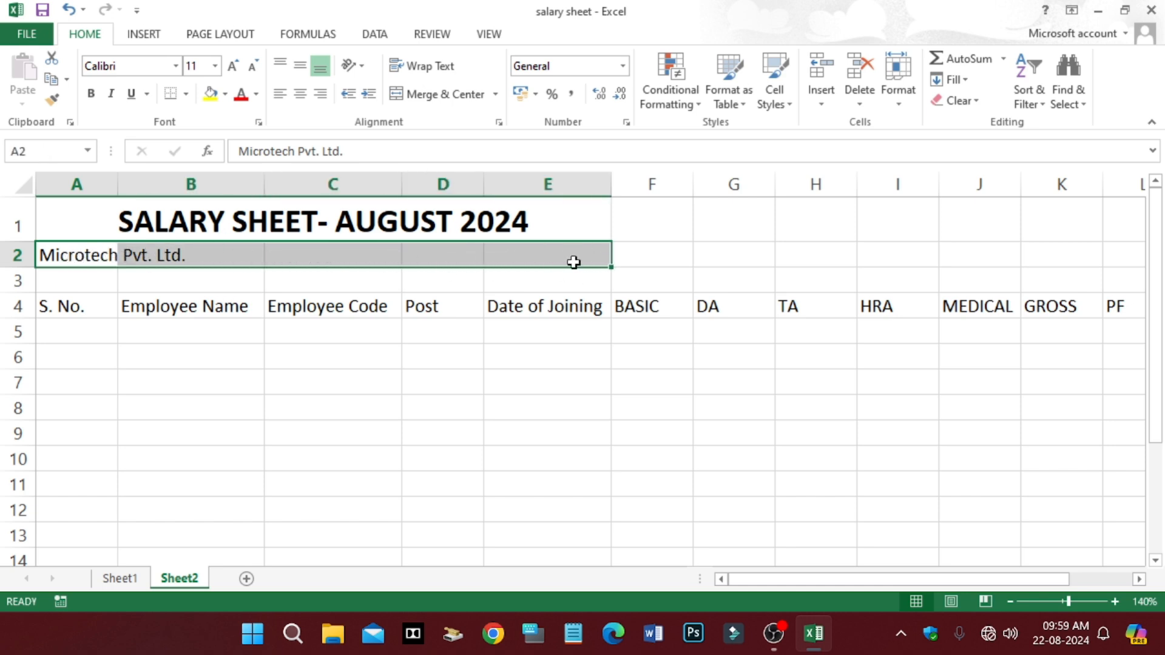
left_click(438, 97)
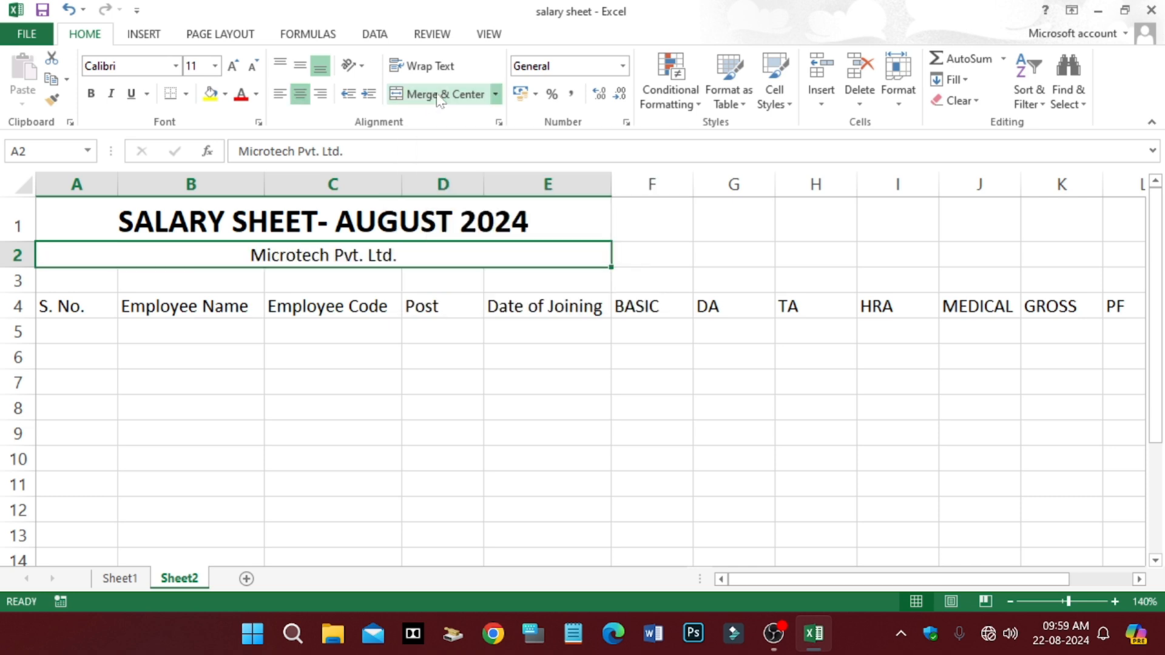
left_click(111, 96)
left_click(343, 347)
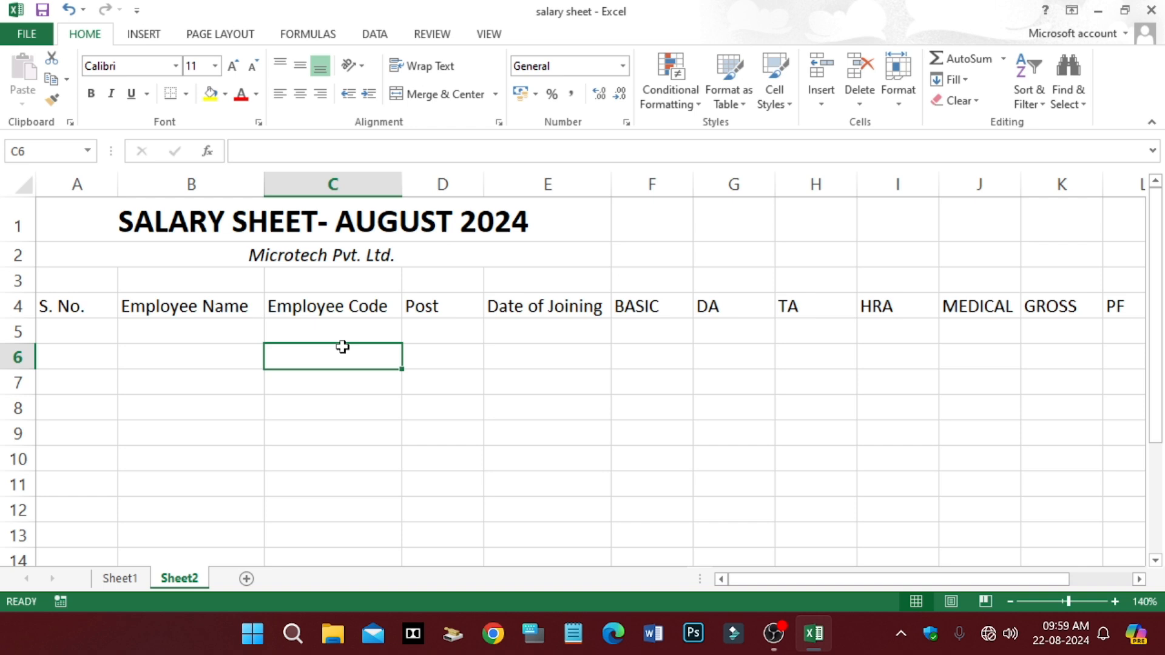
Collapse the empty row 3 to zero height so the headers sit directly below the company name
left_click(47, 305)
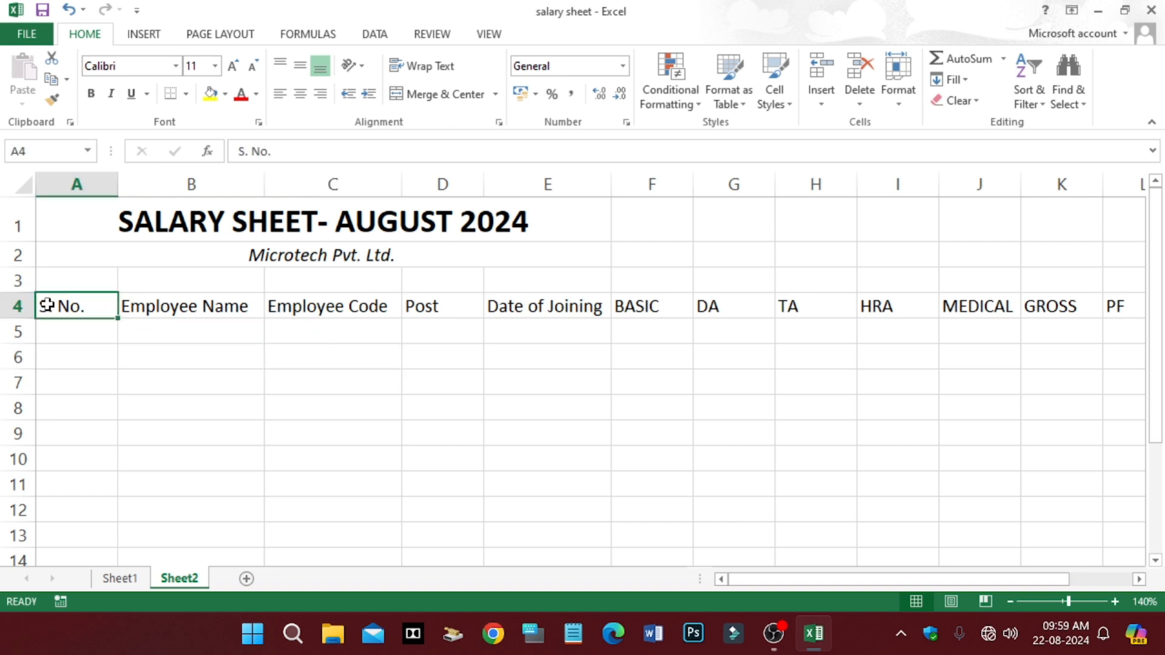
left_click(19, 281)
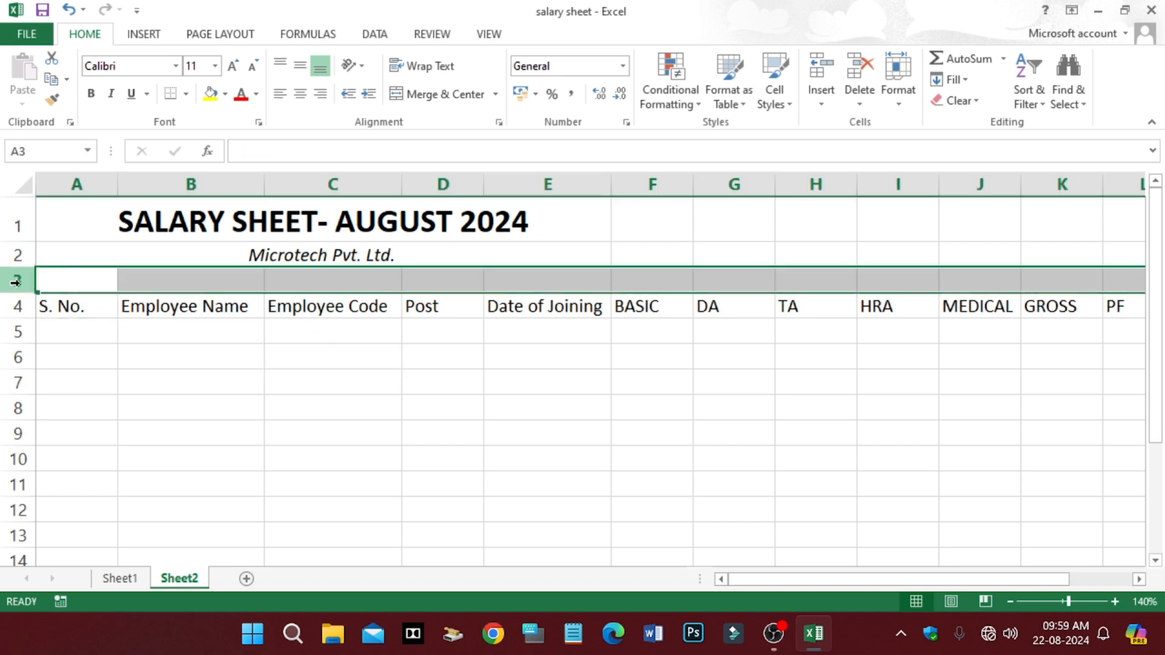
left_click_drag(21, 294, 22, 271)
left_click(350, 356)
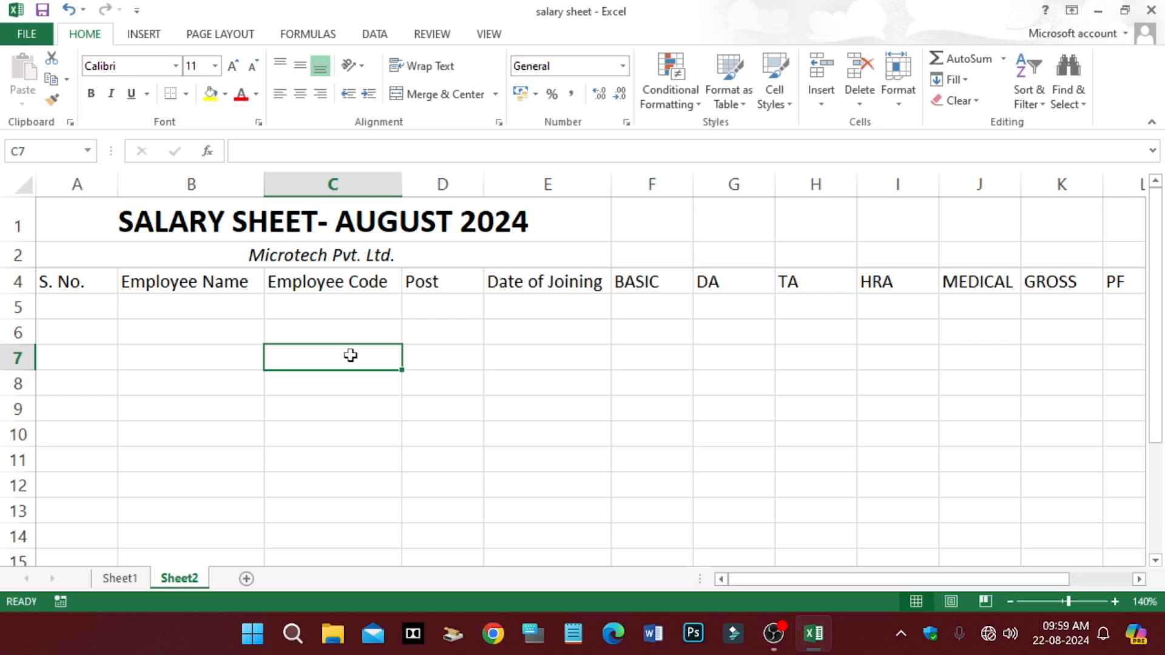
Apply all borders to the range A4:M14 and center its contents horizontally and vertically
left_click(58, 285)
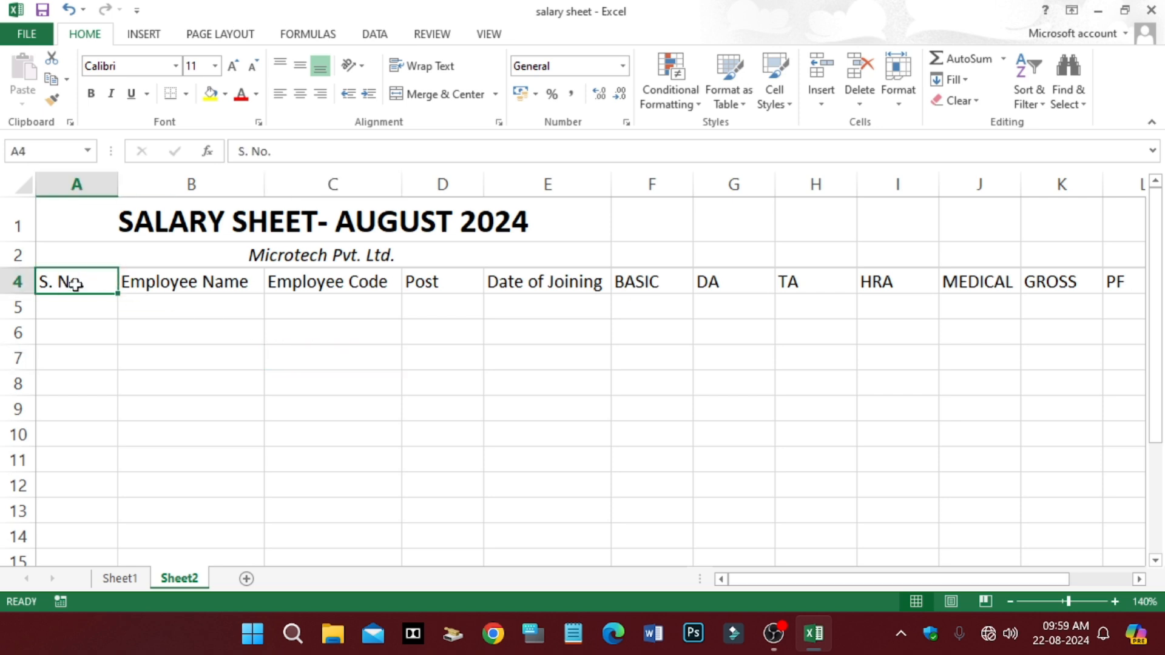
left_click_drag(83, 281, 991, 514)
left_click_drag(895, 585, 785, 595)
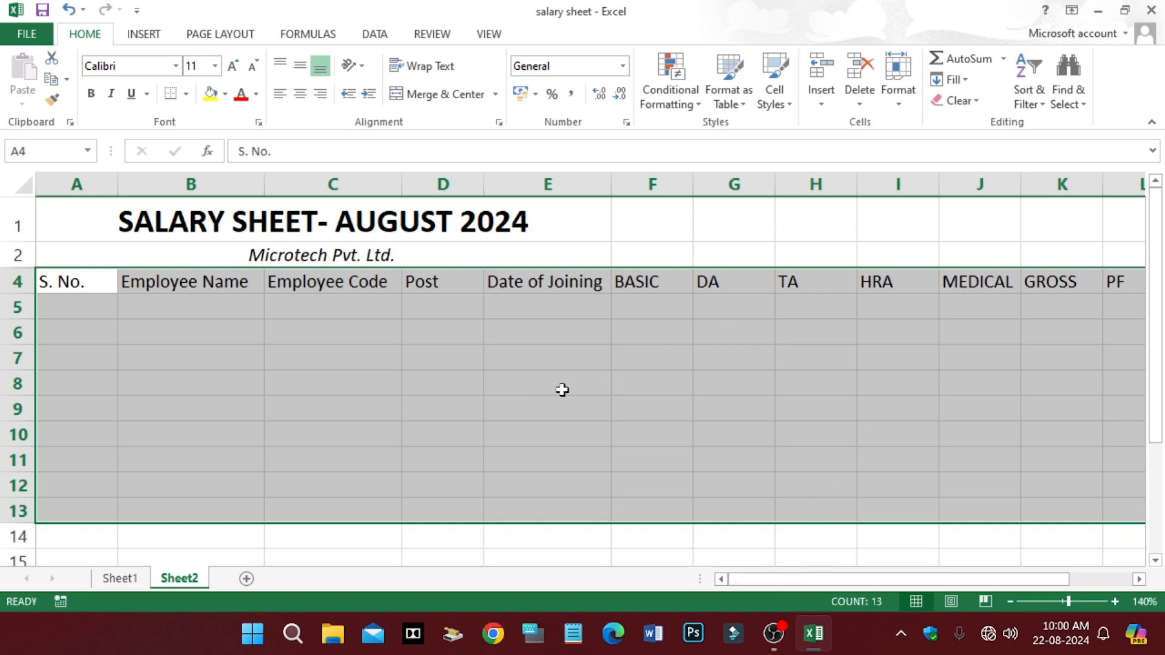
key("shift+Right")
key("shift+Down")
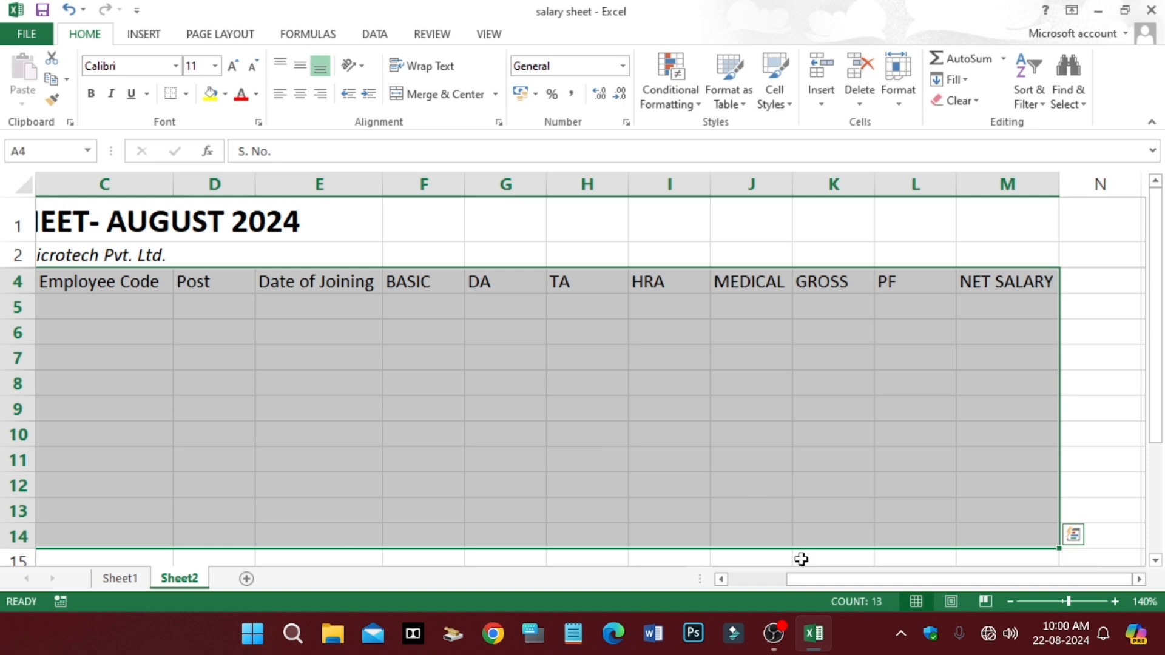
left_click_drag(834, 595, 744, 591)
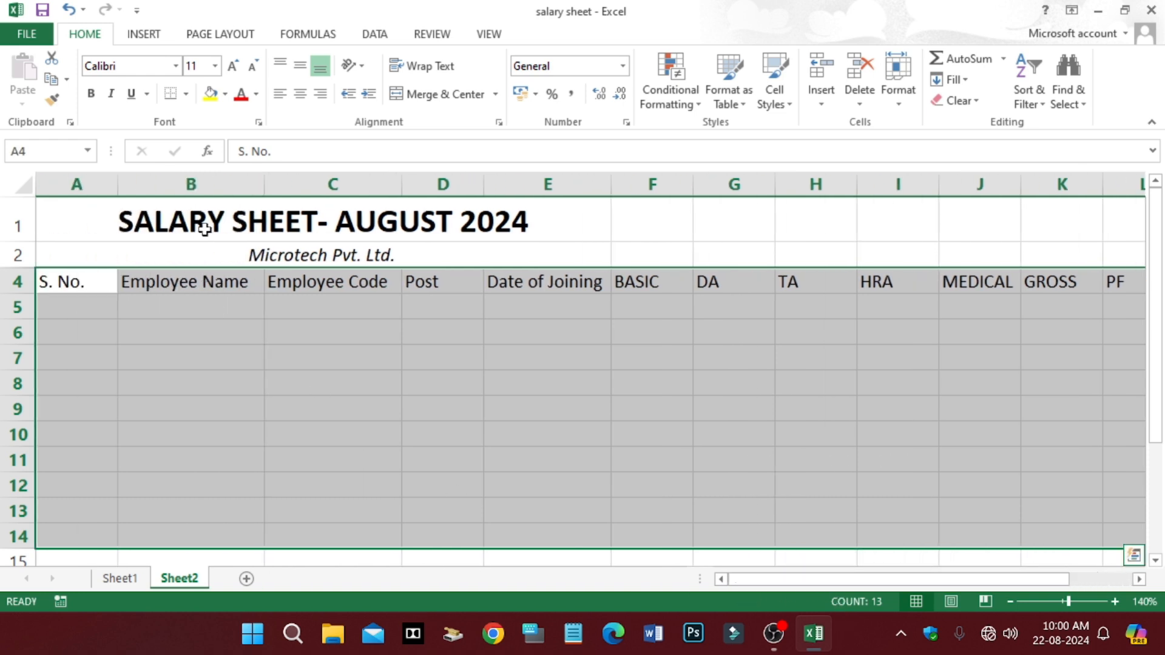
left_click(187, 94)
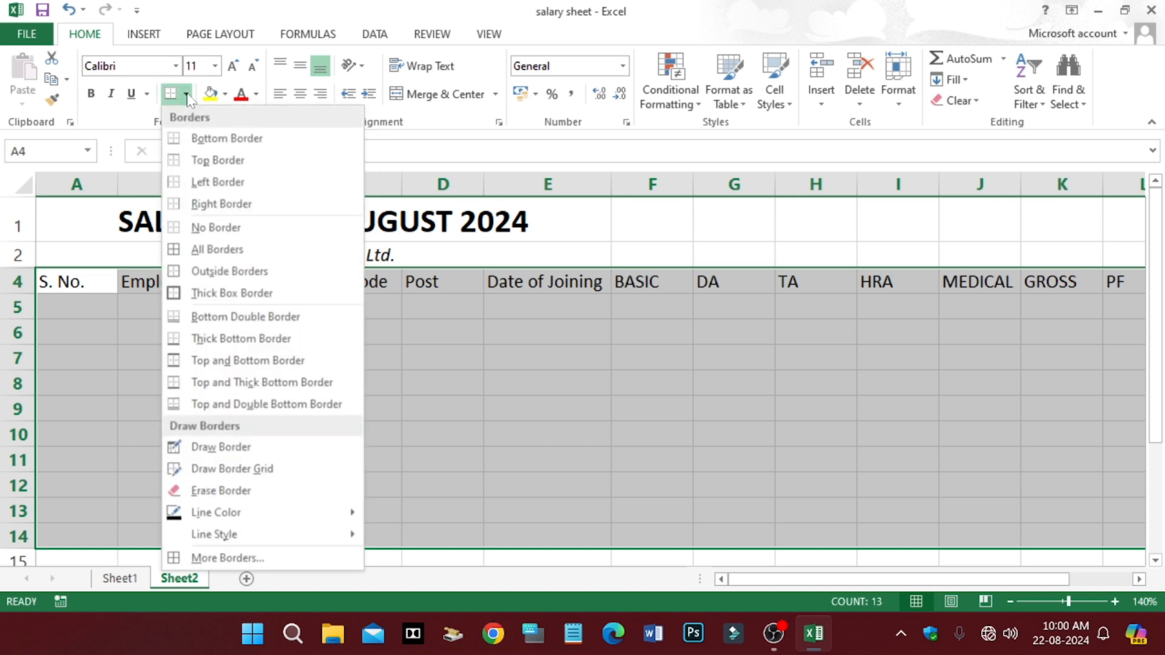
left_click(225, 258)
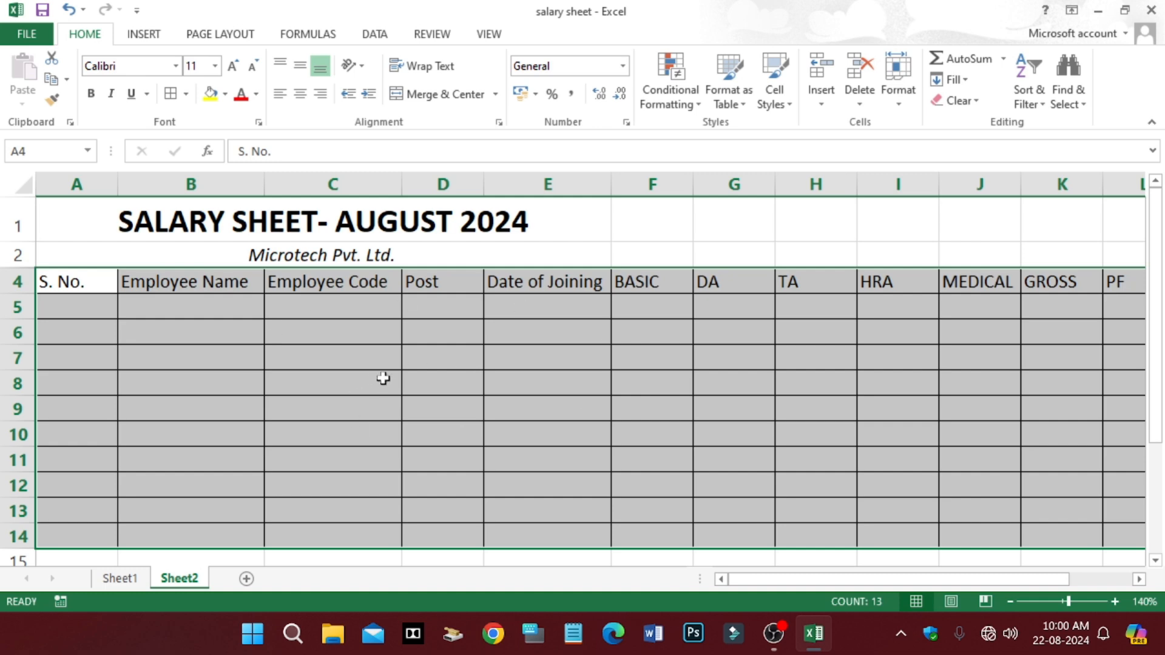
left_click(301, 96)
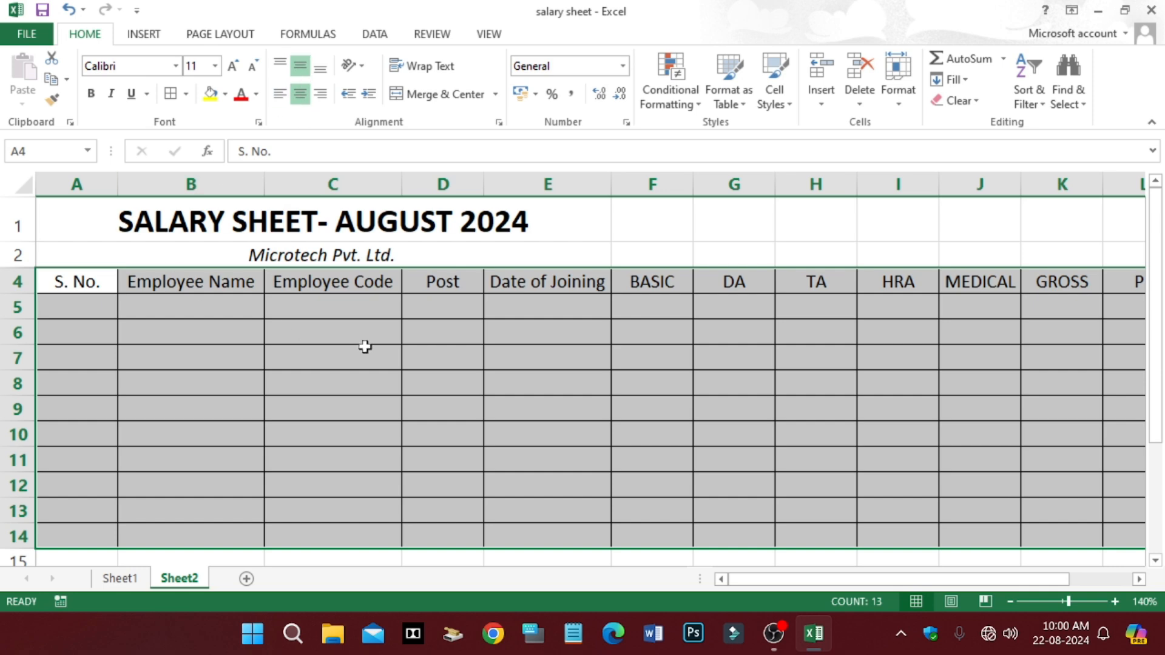
left_click(448, 351)
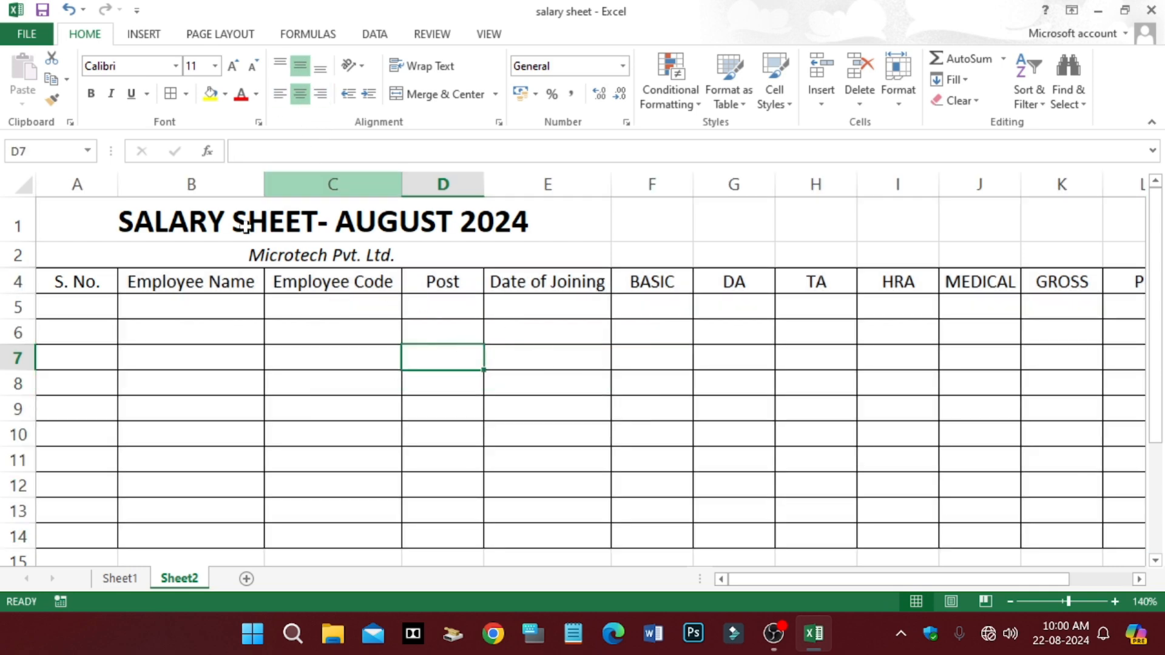
Increase header row 4 to about double its height and make its text bold
left_click(8, 281)
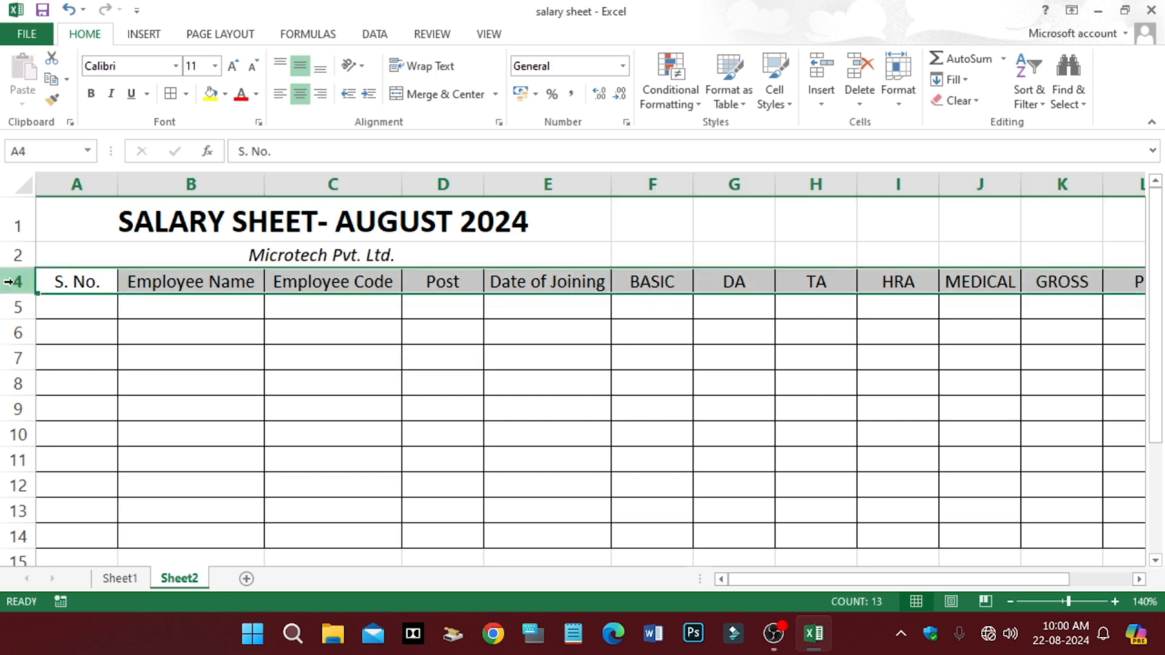
left_click_drag(27, 295, 26, 320)
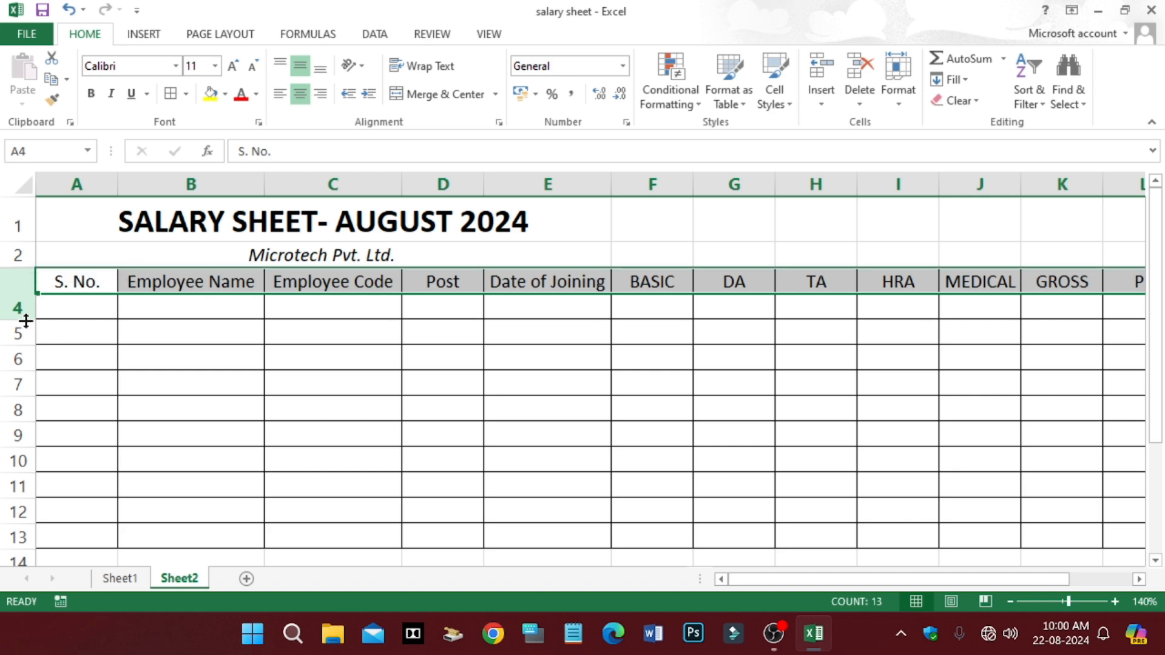
left_click(454, 362)
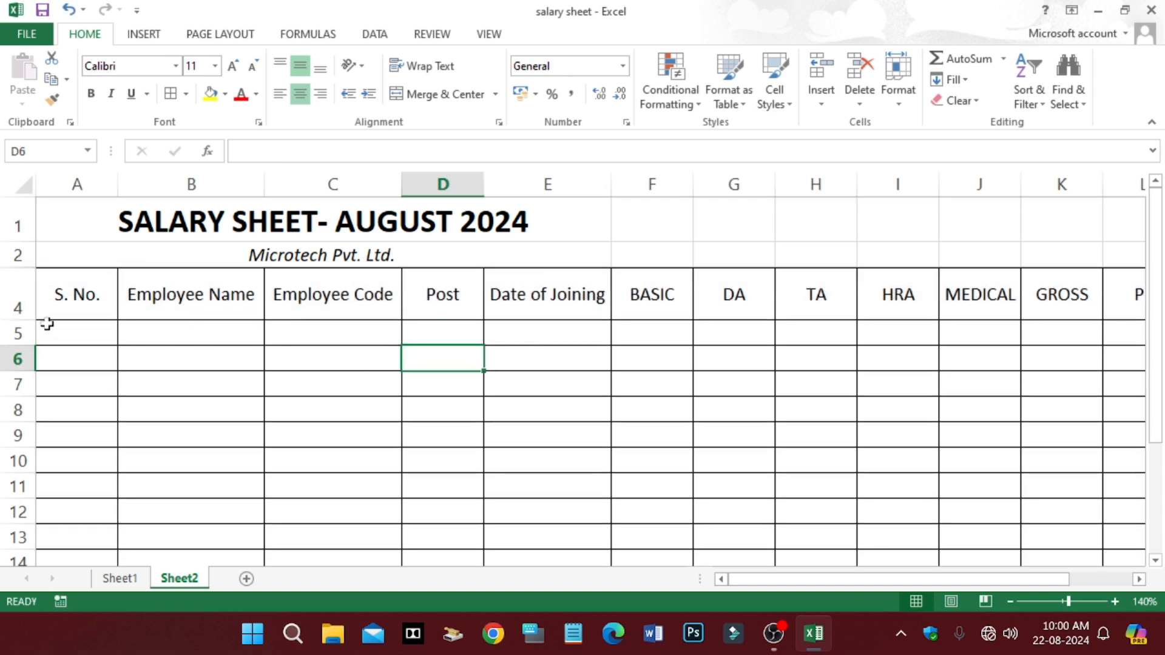
left_click(12, 293)
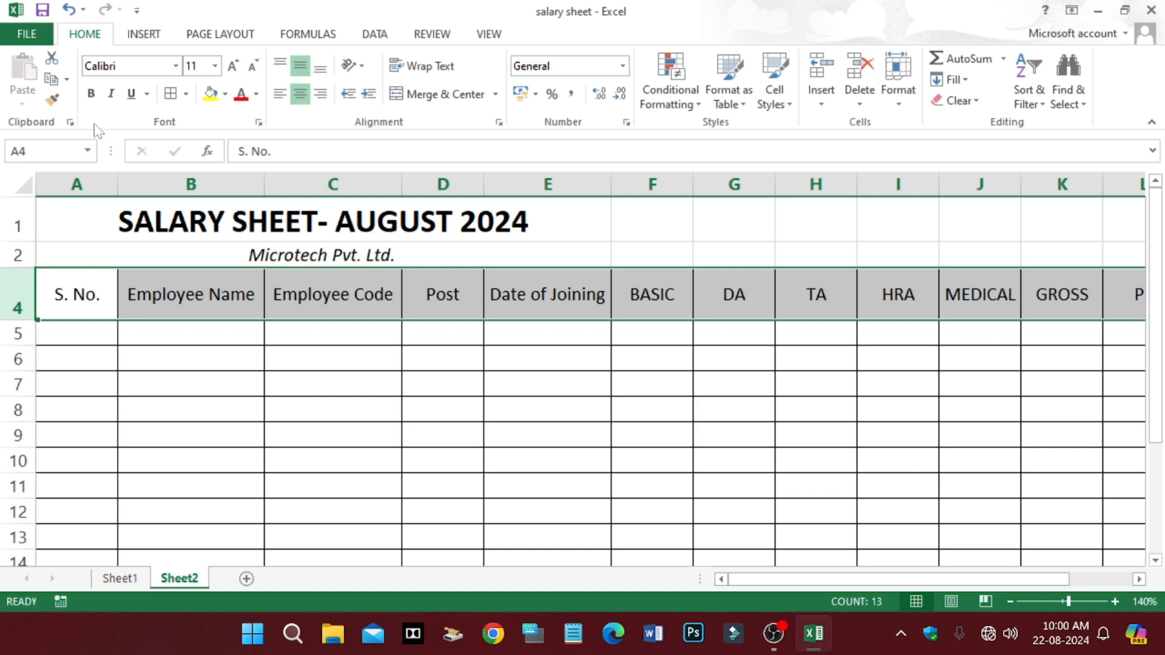
left_click(91, 94)
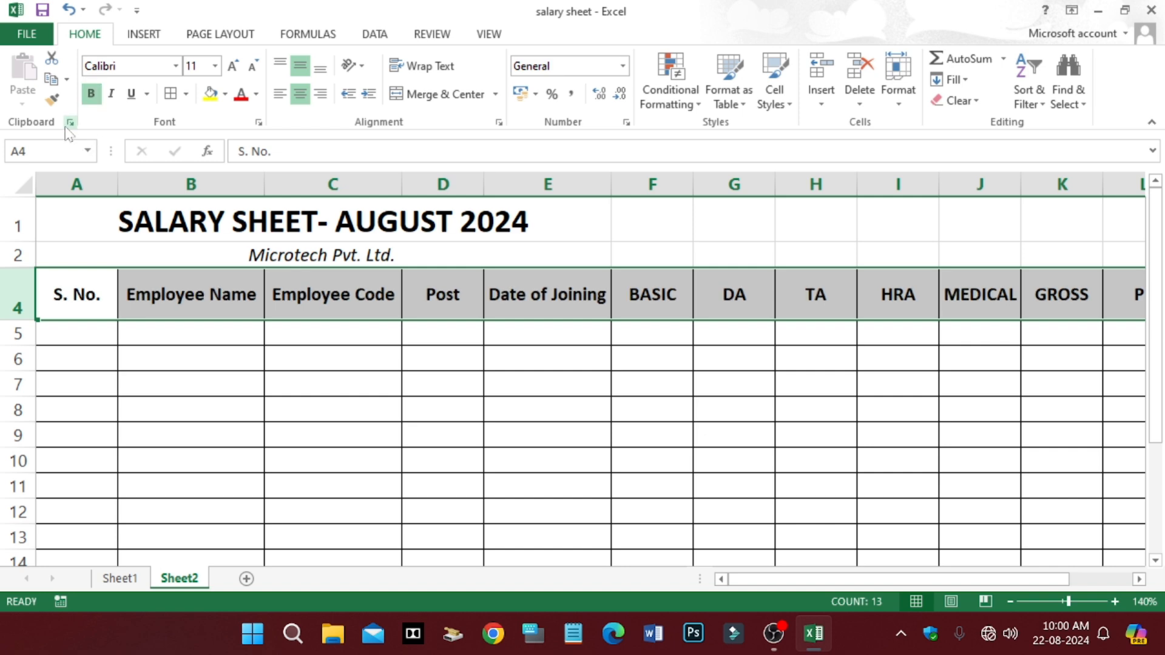
left_click(512, 437)
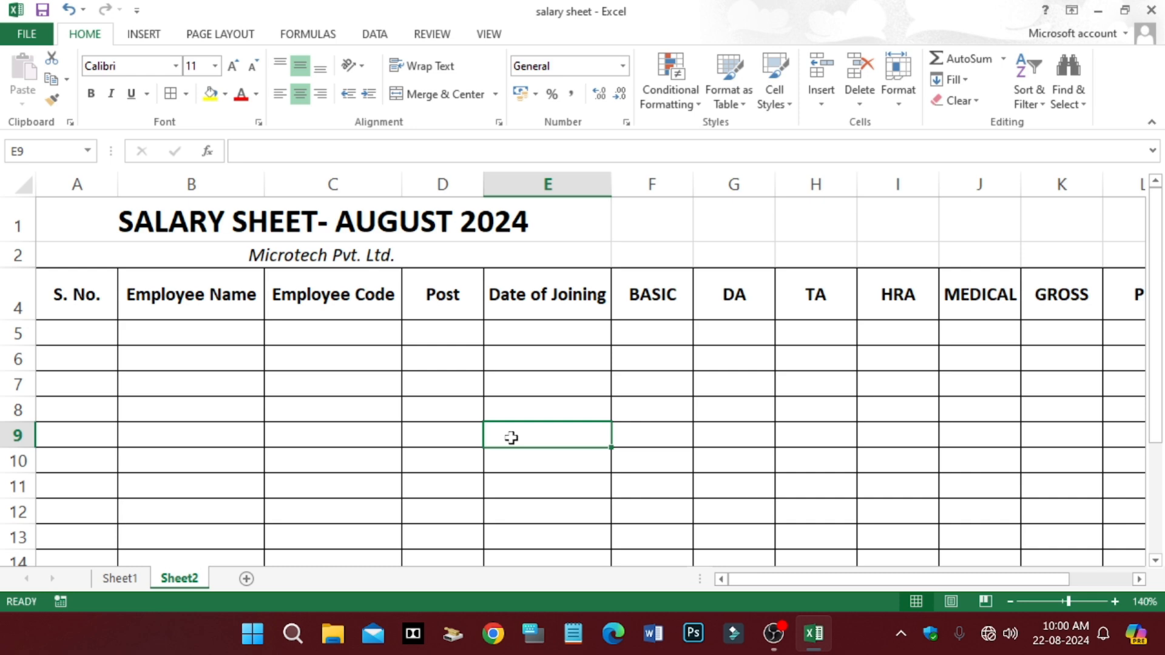
Fill the merged title cell with light blue and the merged company name cell with light green
left_click(575, 234)
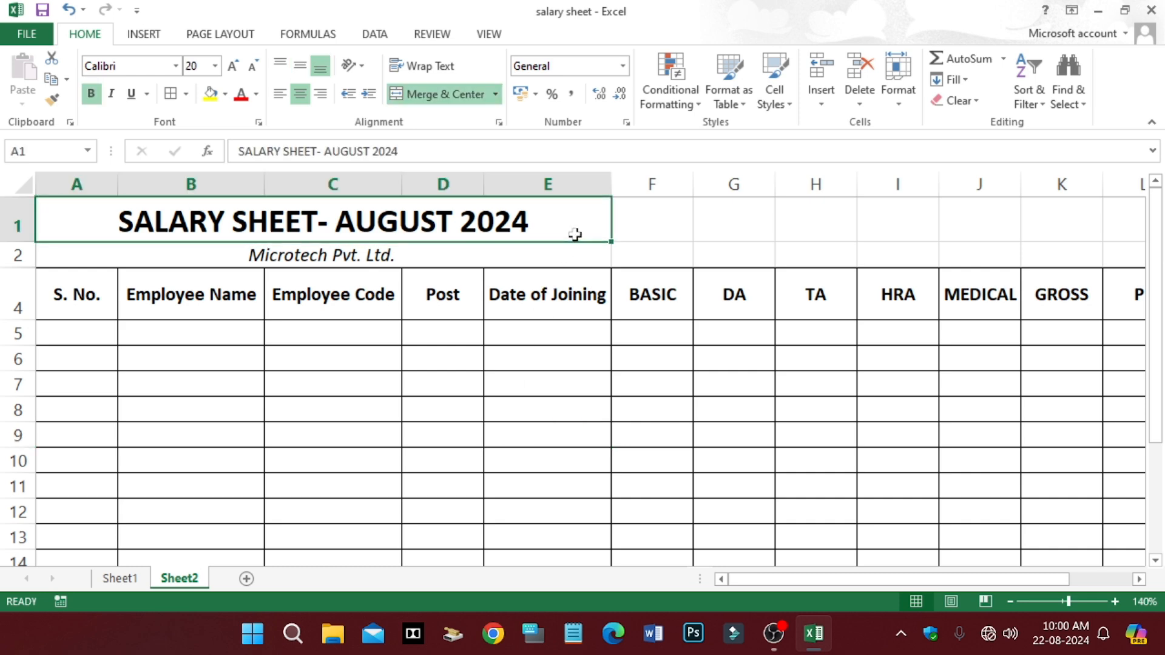
left_click(226, 95)
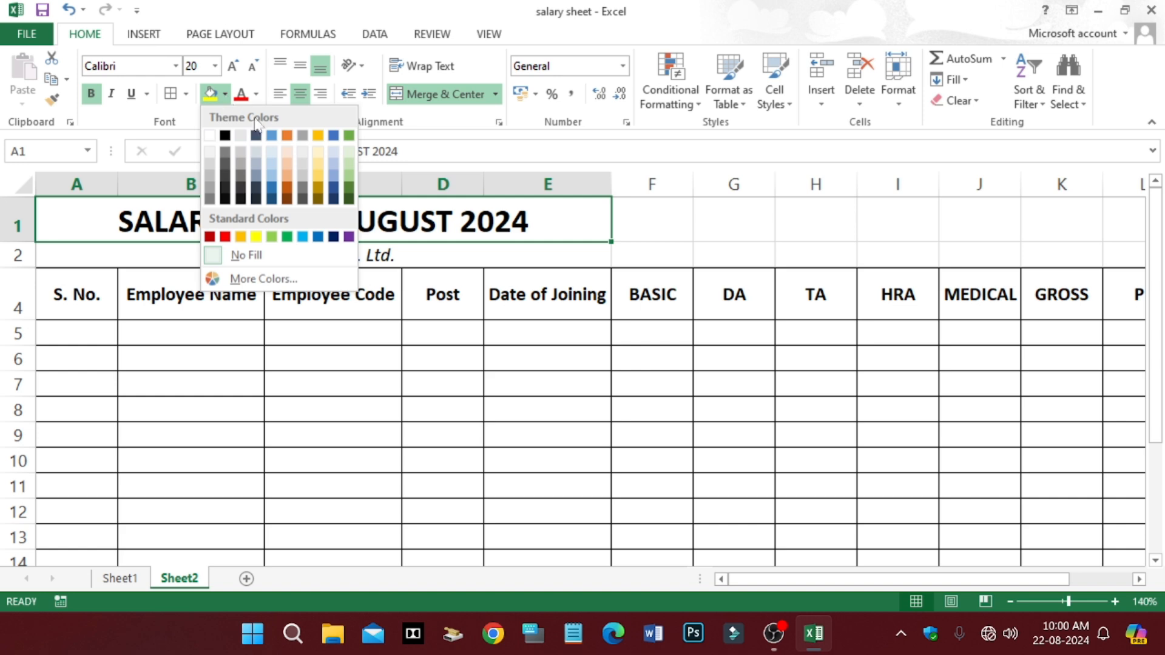
left_click(273, 152)
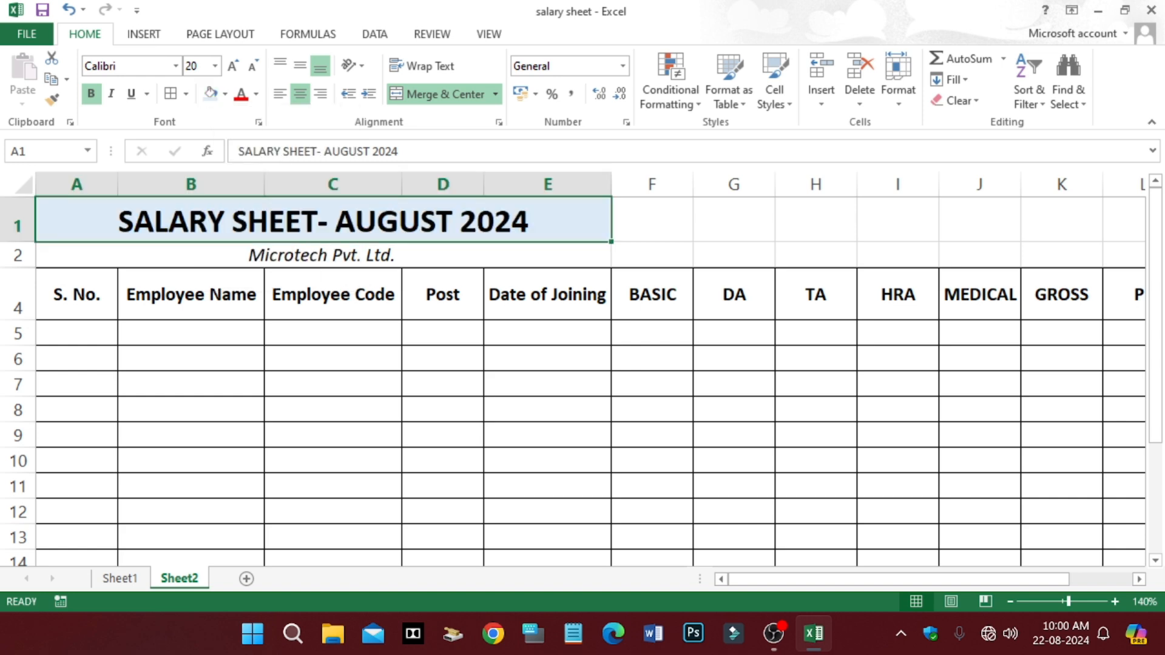
left_click(478, 260)
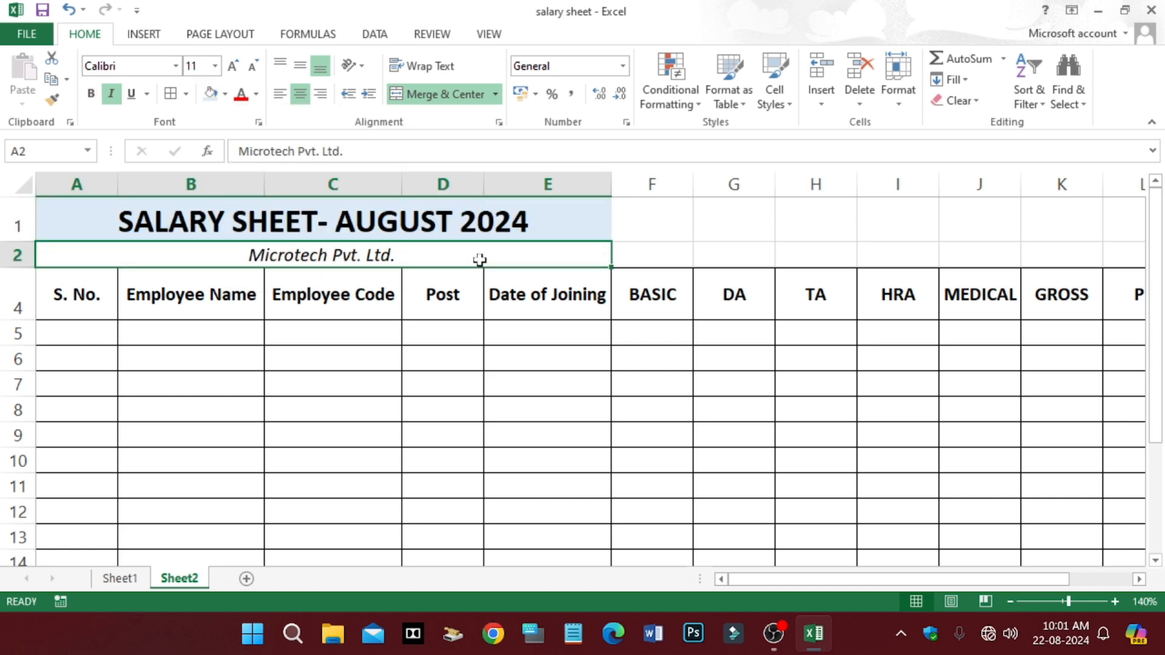
left_click(225, 95)
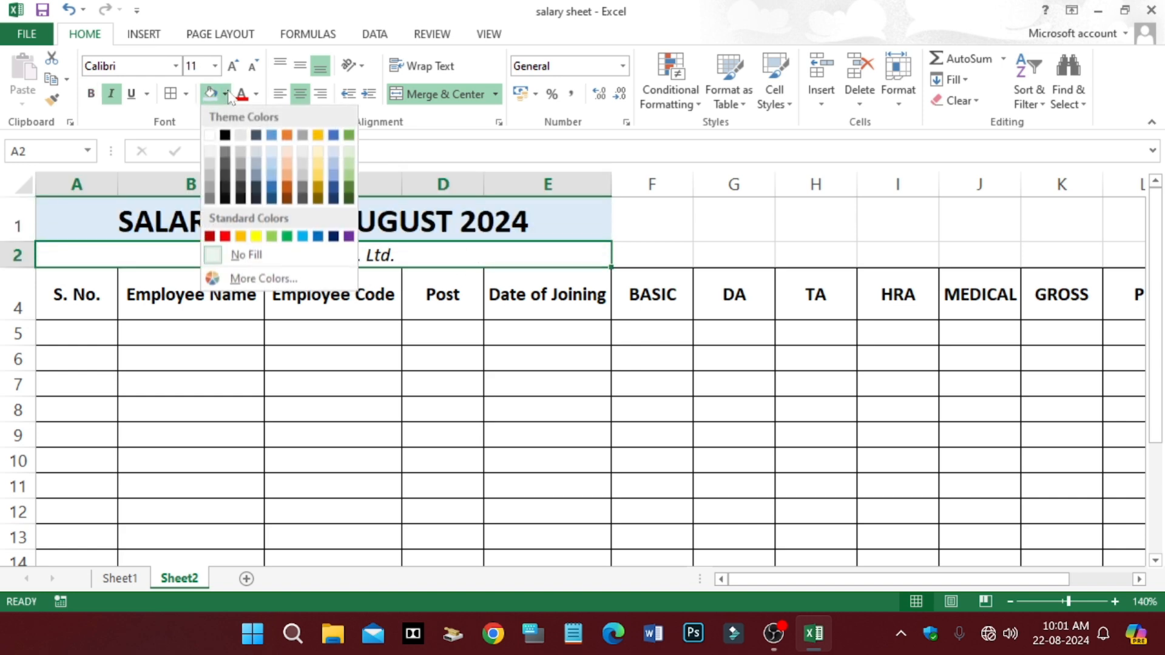
left_click(348, 155)
left_click(450, 376)
Fill the entire header row 4 with light gray
left_click(22, 296)
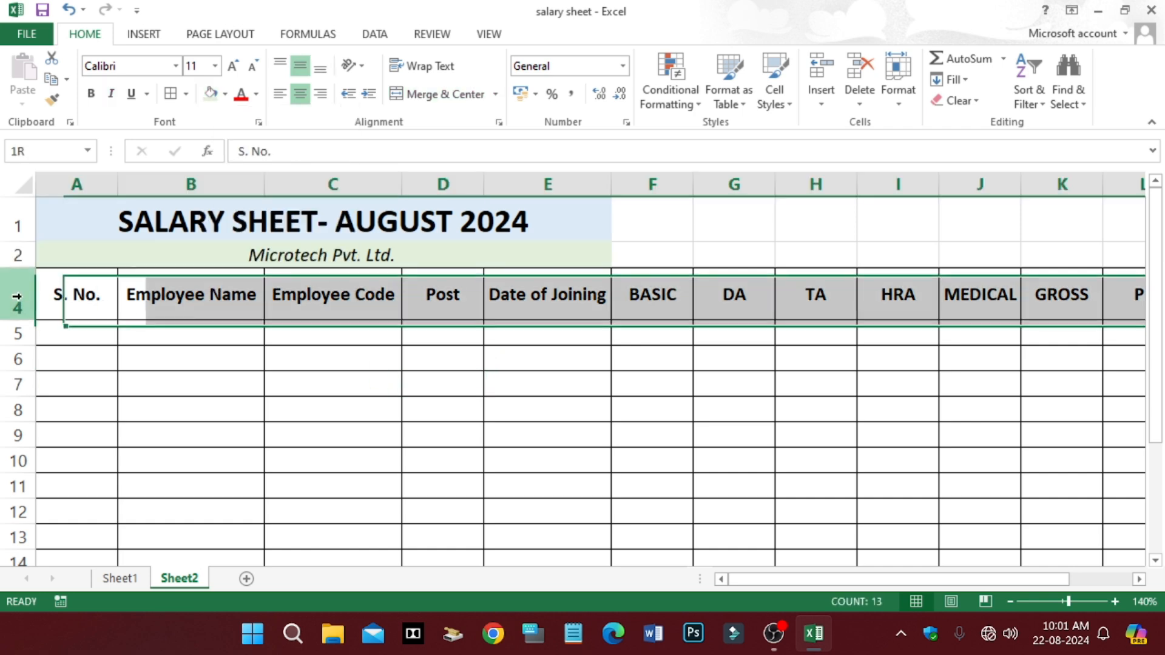
left_click(225, 94)
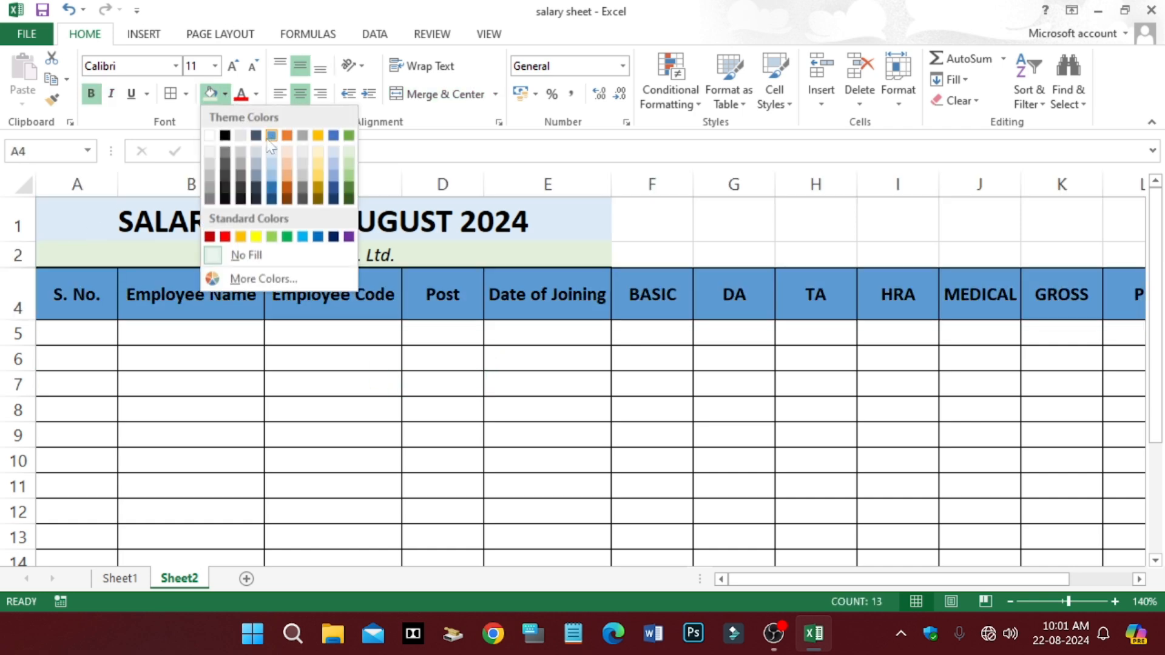
left_click(240, 135)
left_click(539, 428)
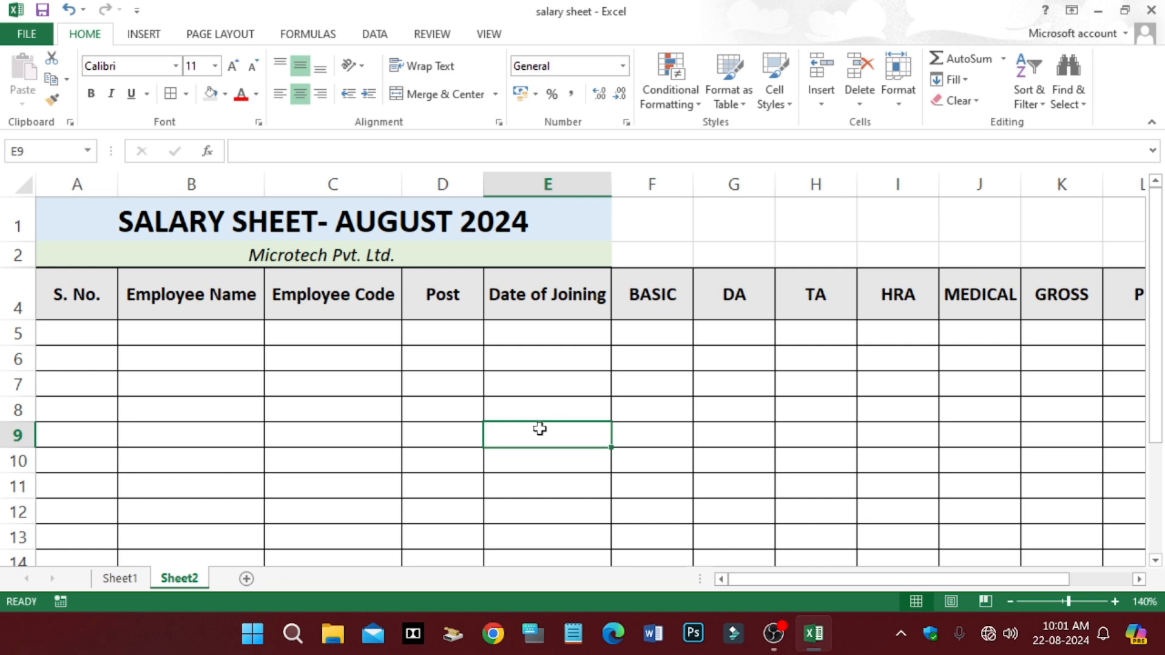
left_click(100, 337)
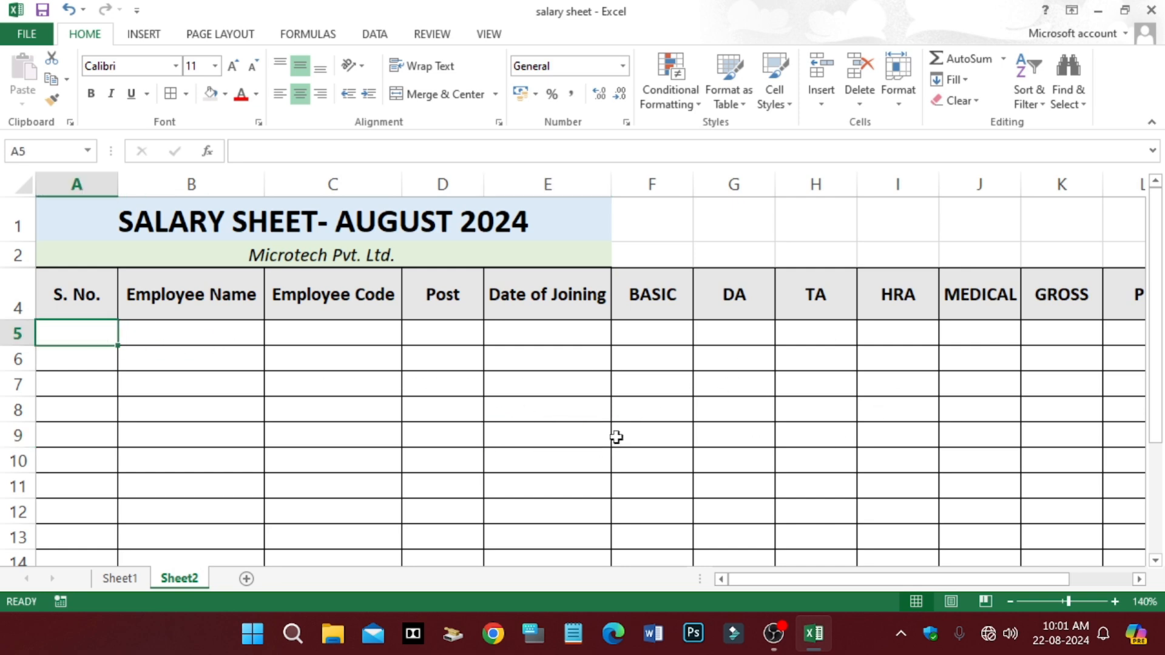
left_click(381, 392)
left_click(796, 384)
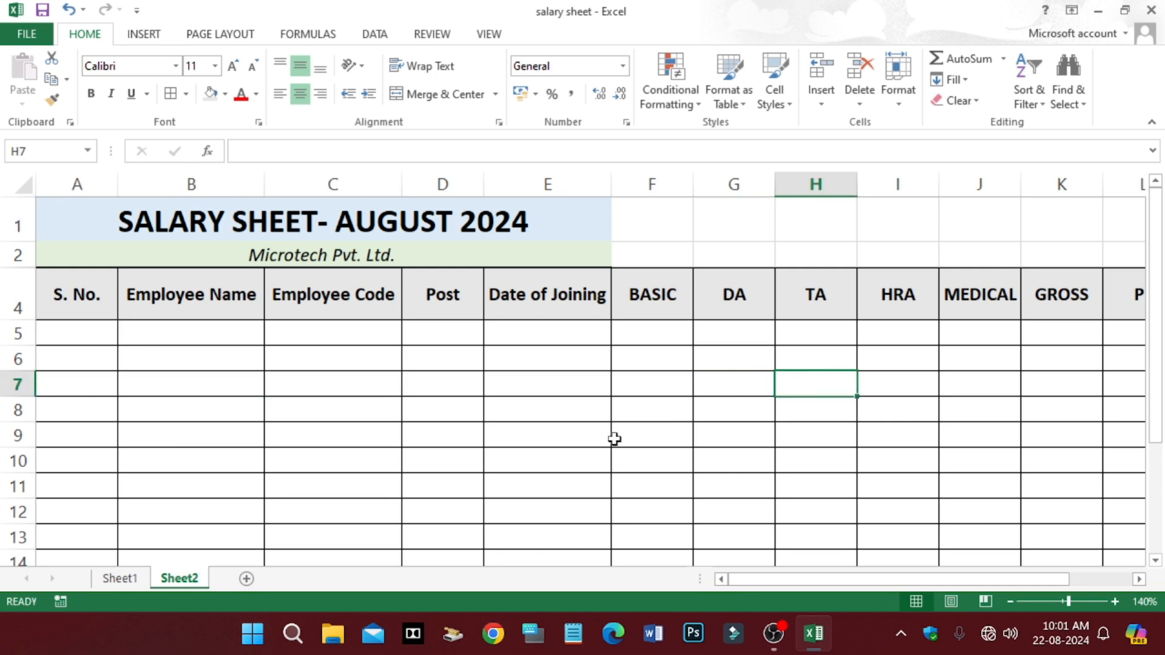
Enter the serial numbers 1 and 2 in cells A5 and A6
left_click(84, 337)
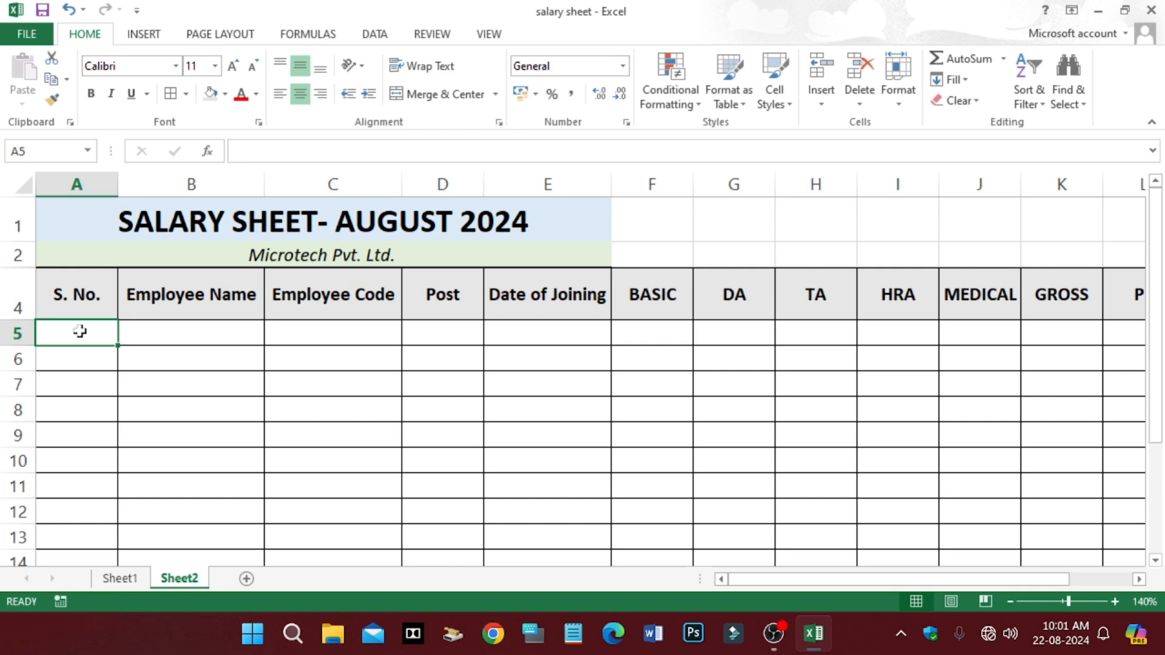
type("1")
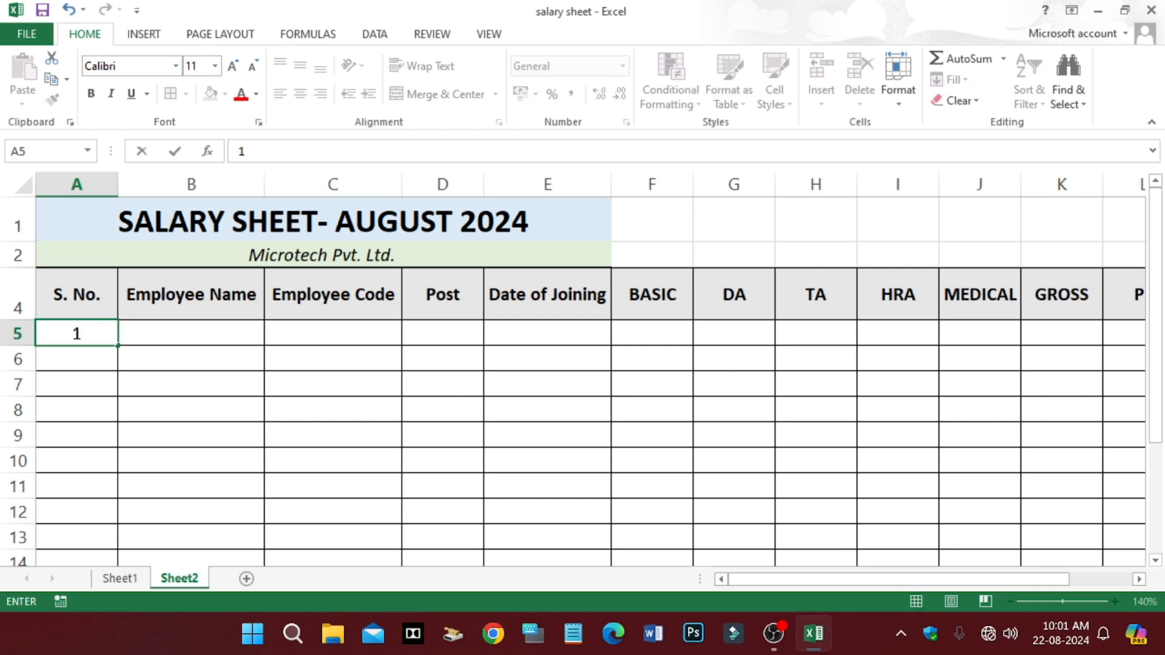
left_click(80, 359)
type("2")
left_click(158, 377)
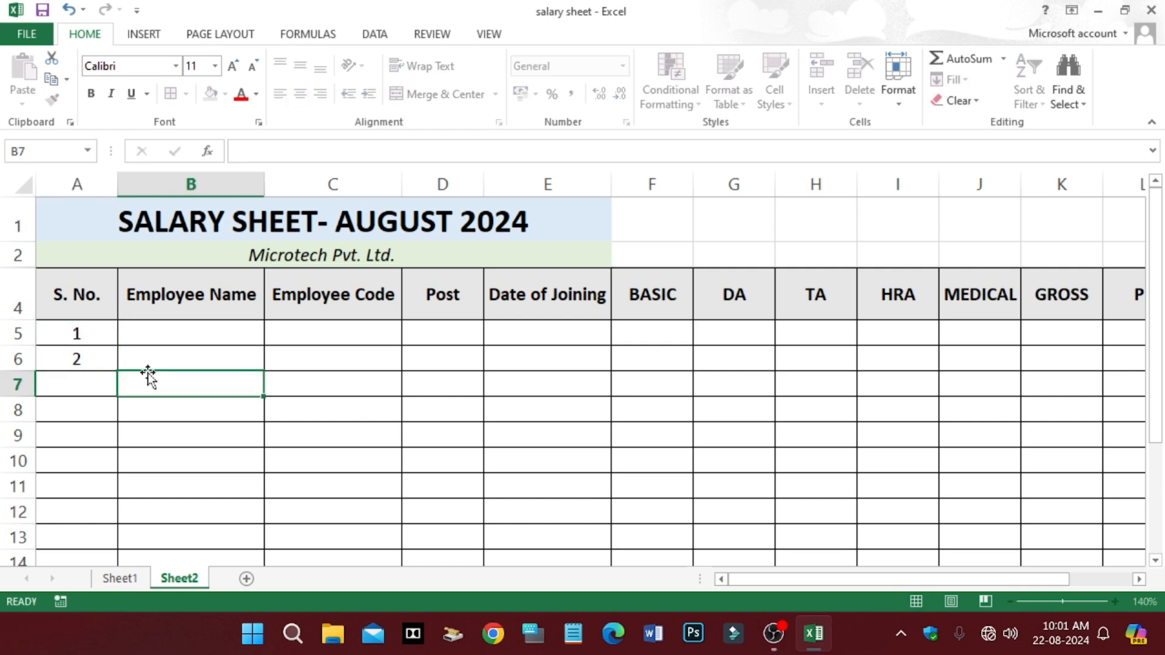
Extend the serial number series from A5:A6 down to 10 in cell A14
left_click(78, 334)
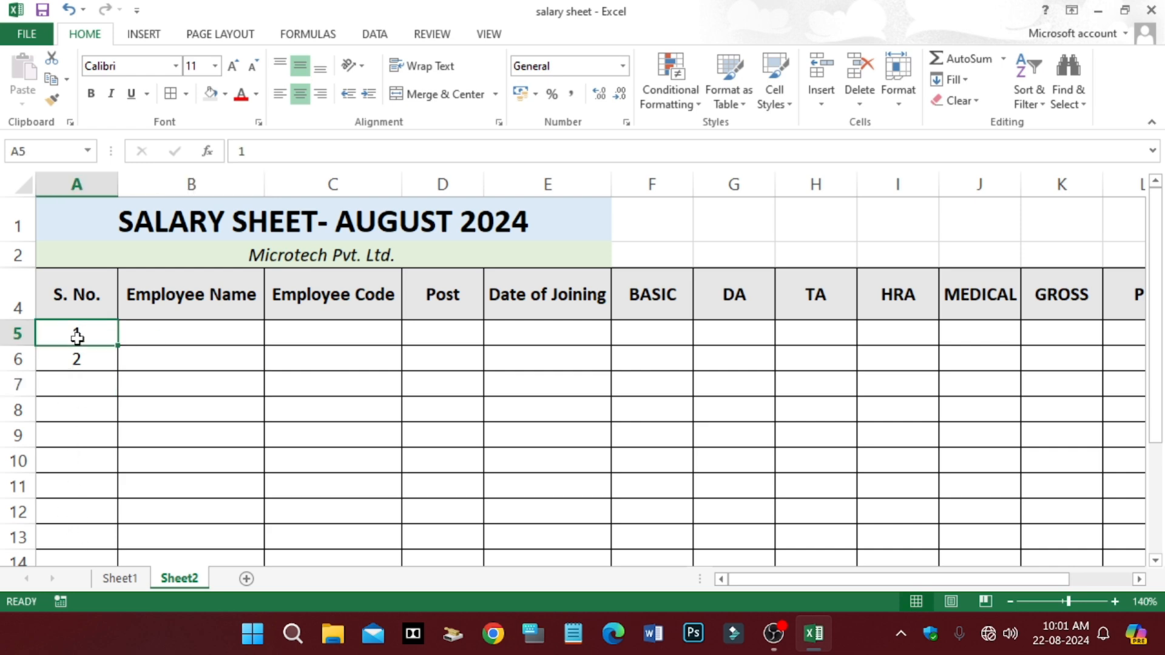
left_click(80, 358)
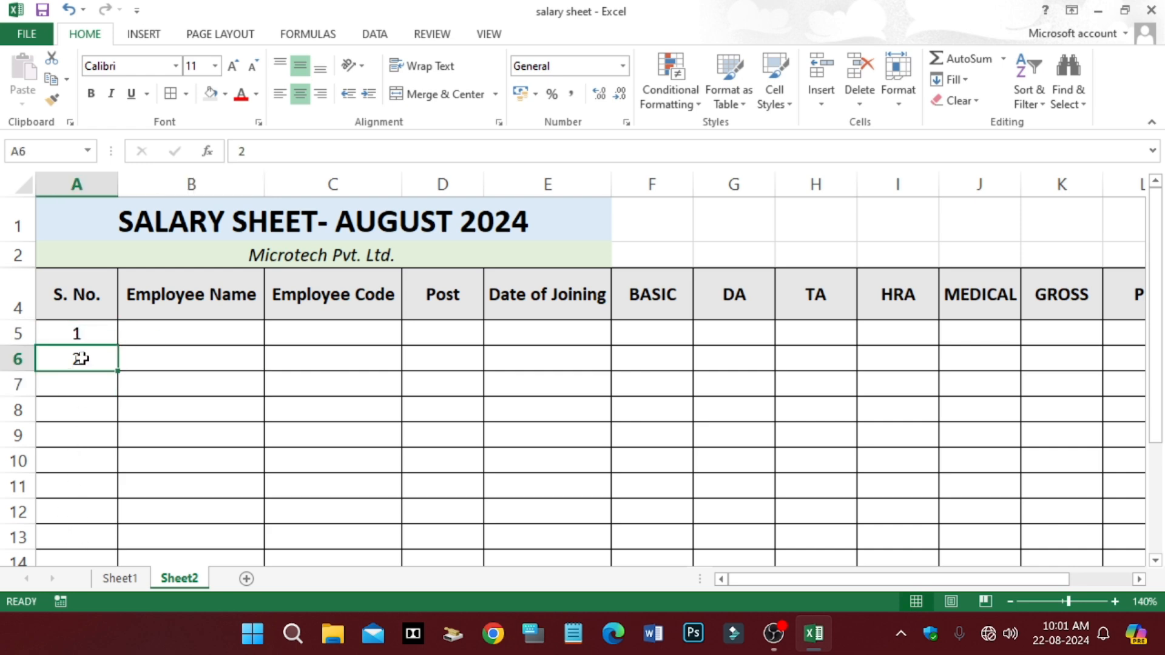
mouse_move(81, 358)
left_mouse_down()
mouse_move(75, 328)
mouse_move(70, 358)
left_mouse_up()
left_click(75, 331)
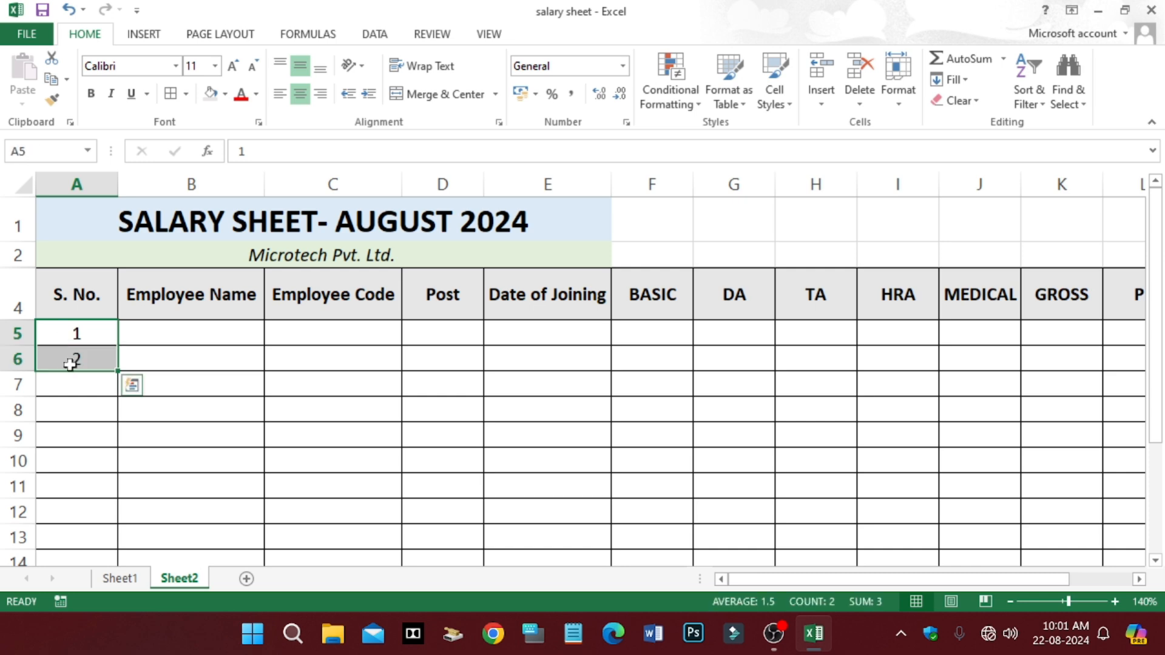
left_click_drag(119, 370, 116, 527)
left_click(232, 423)
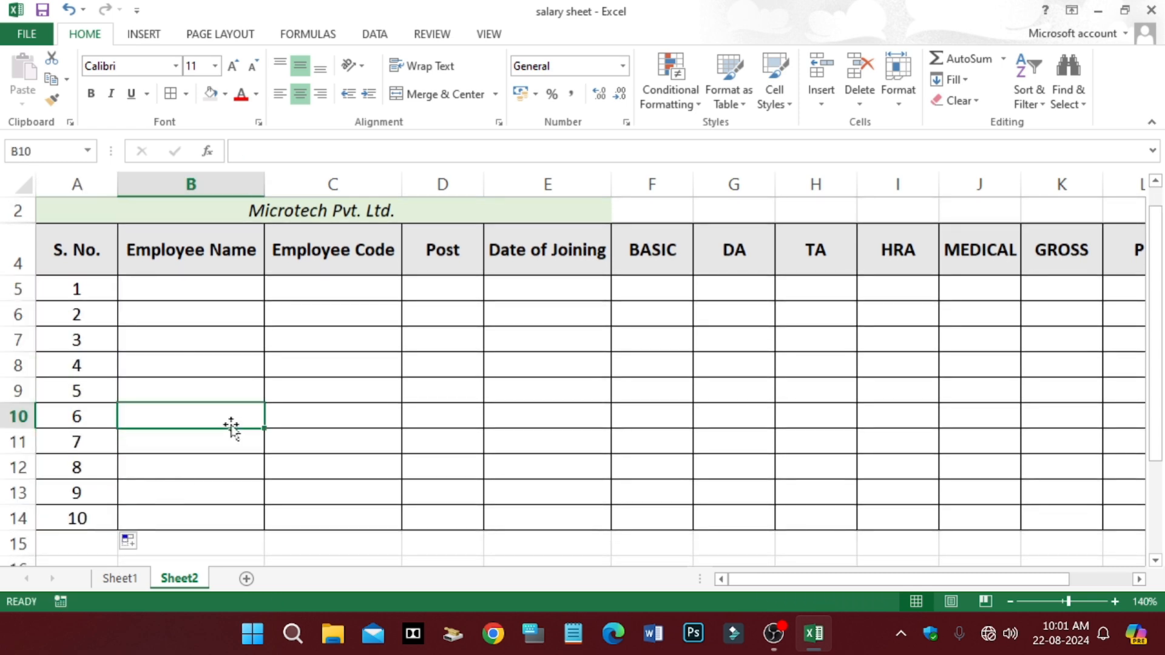
Fill in the employees' full names for all ten rows under Employee Name, starting in cell B5
left_click(95, 289)
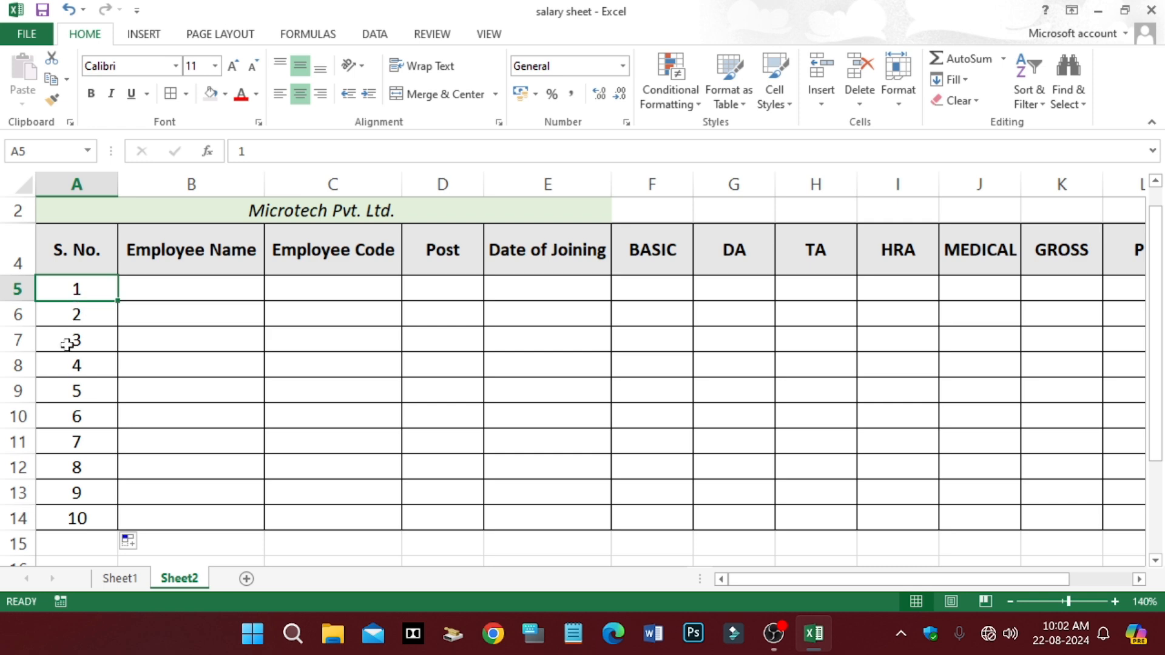
left_click(187, 293)
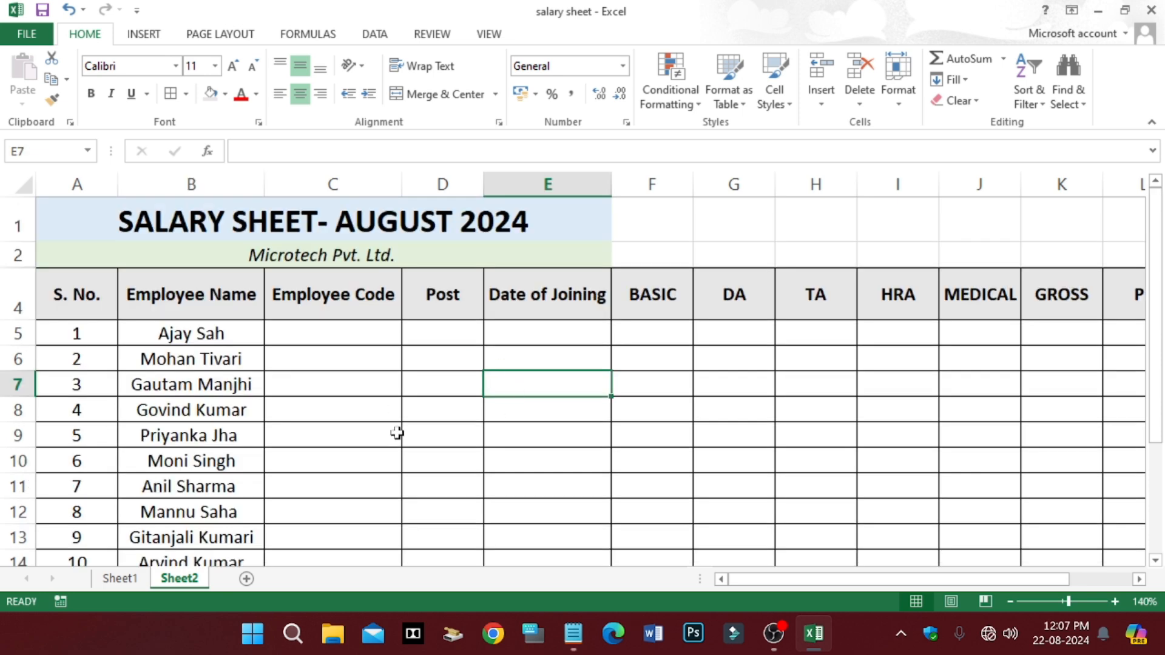
Enter the first two employee codes in C5 and C6, using the prefix MICR and a four-digit sequence number starting at one
left_click(347, 334)
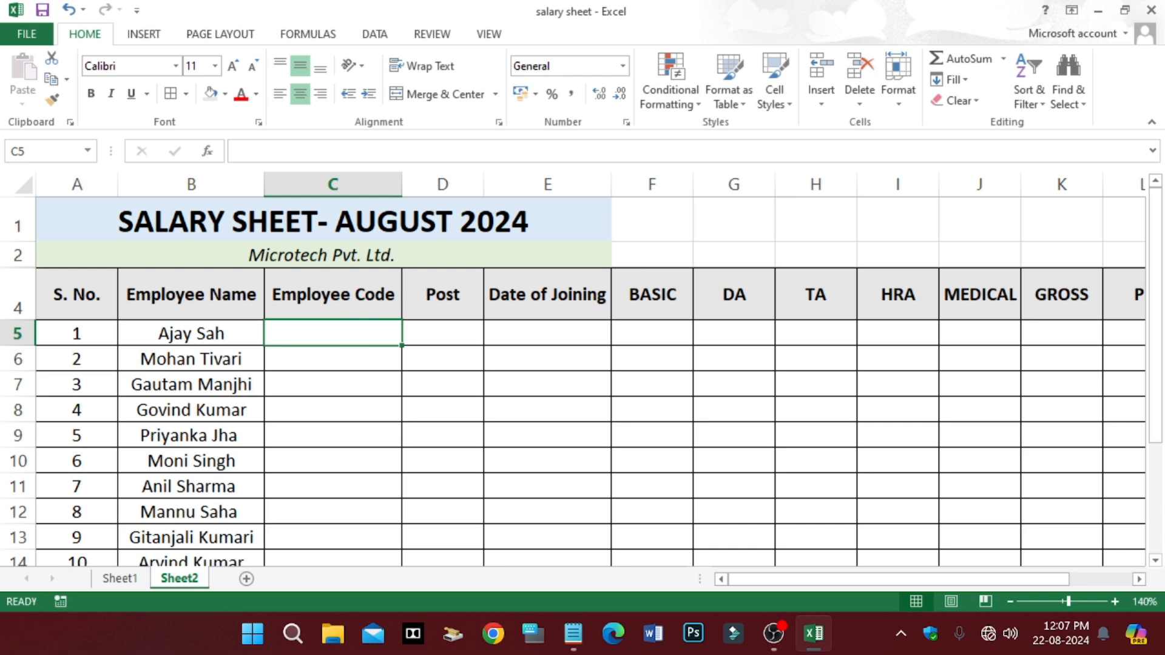
left_click(281, 257)
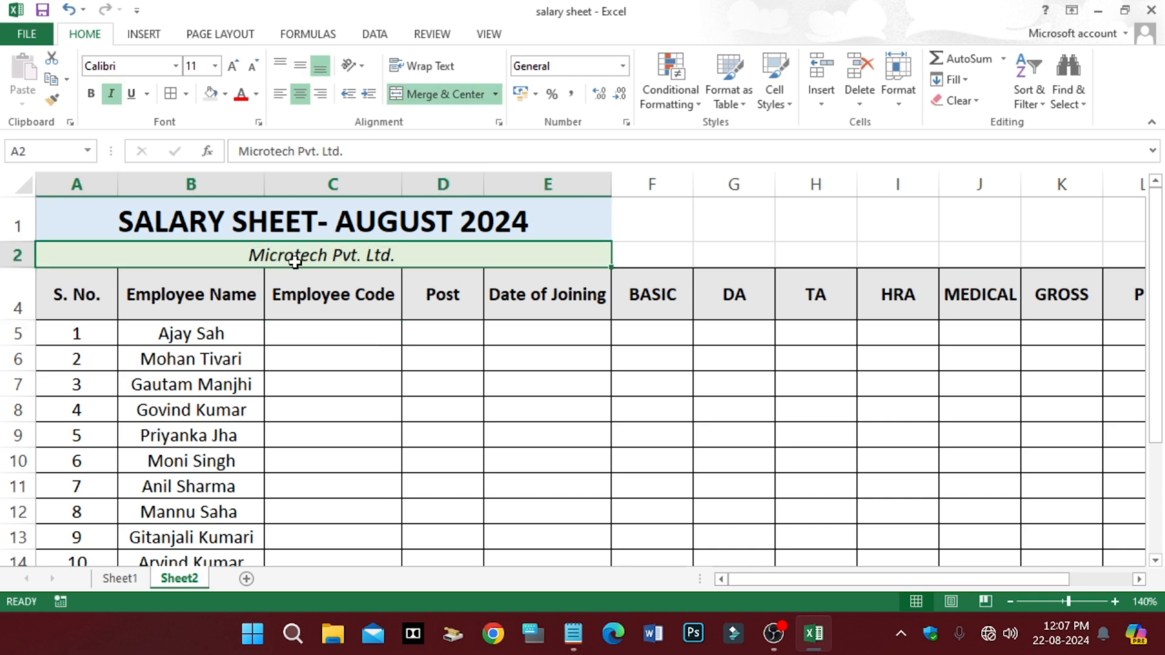
left_click(304, 339)
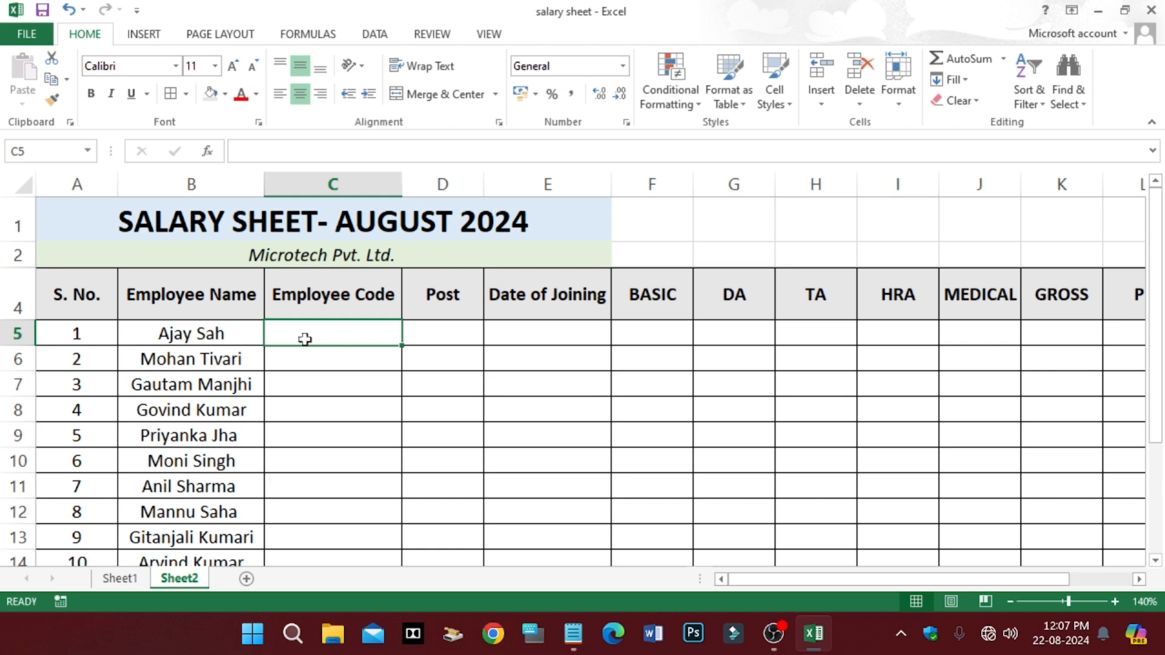
type("MICR")
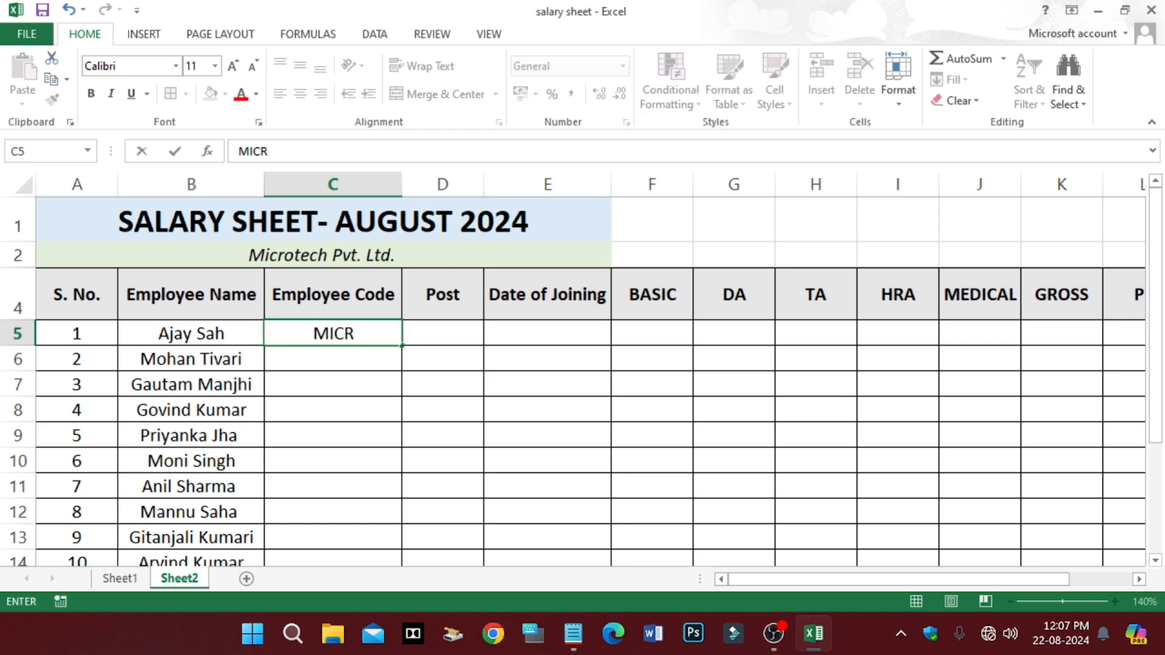
type("0001")
left_click(344, 357)
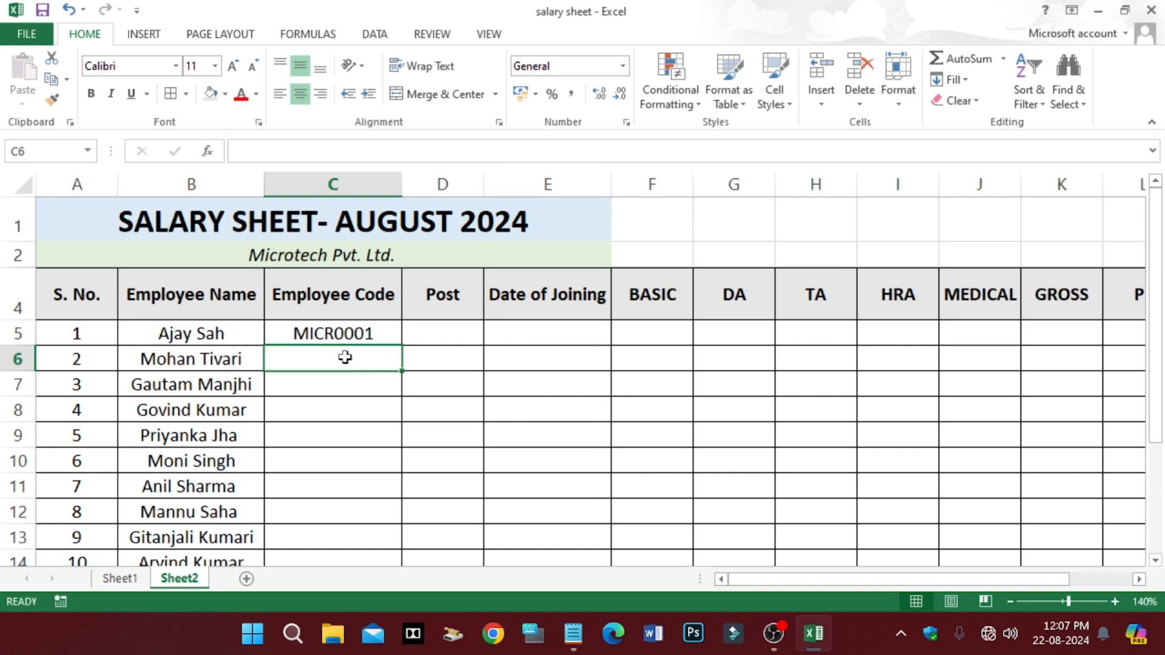
type("MICR0002")
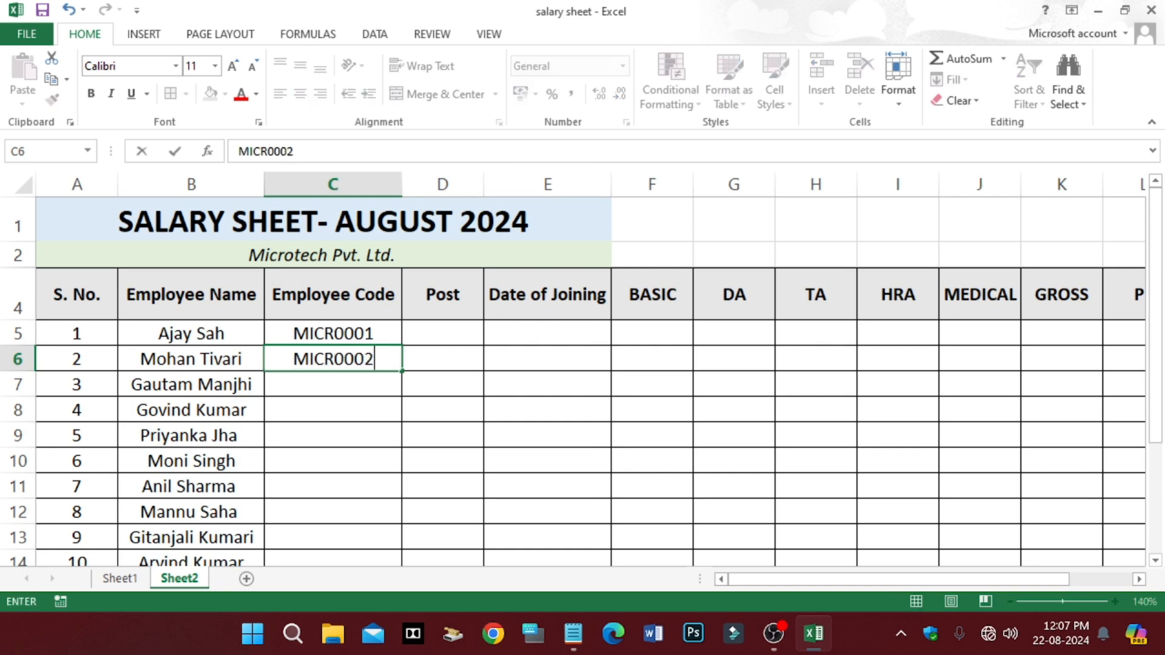
Extend the employee code series from C5:C6 down to cell C14
left_click(371, 330)
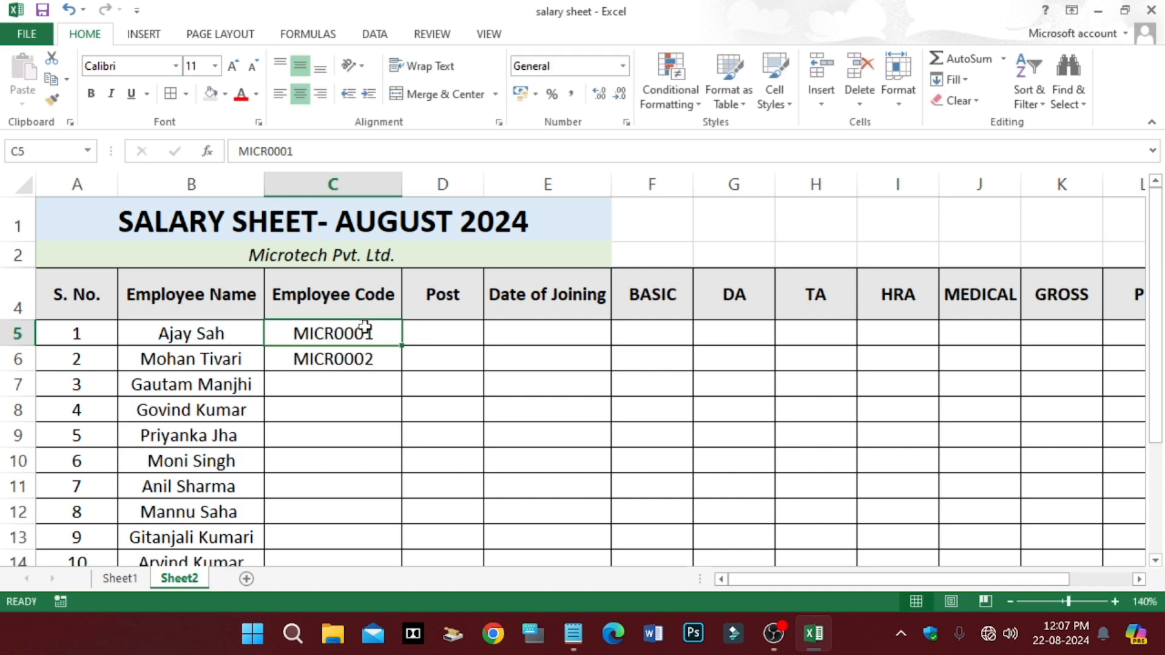
left_click_drag(338, 334, 401, 529)
left_click(483, 395)
scroll(484, 396, "up", 1)
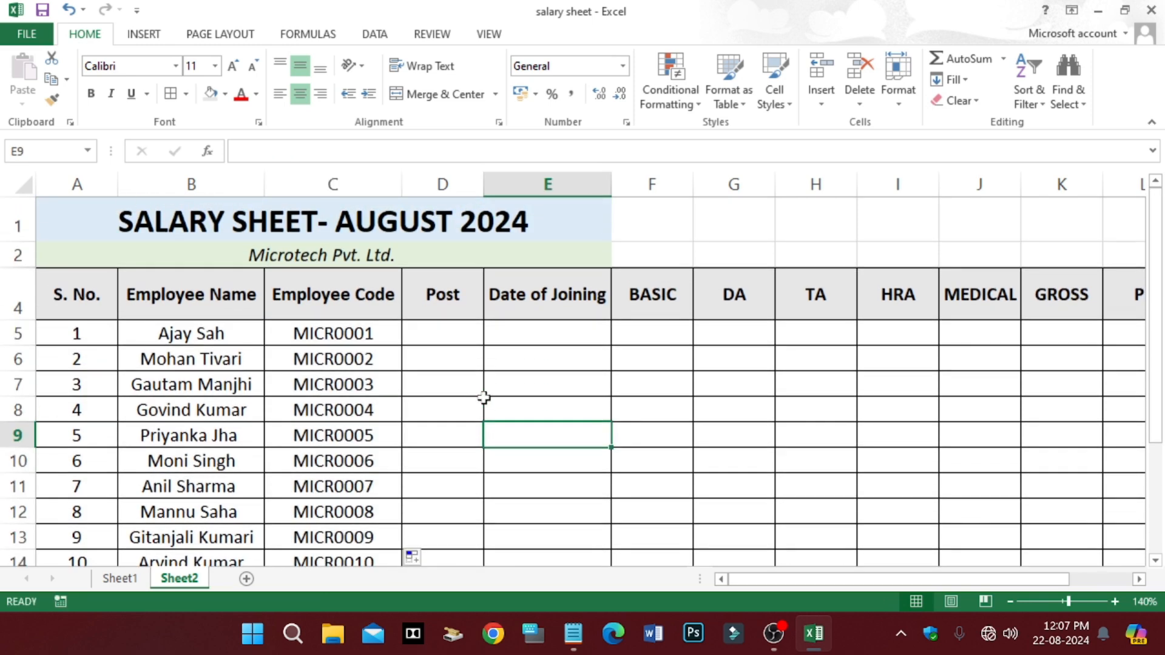
Widen the Post column (D) slightly
left_click(449, 349)
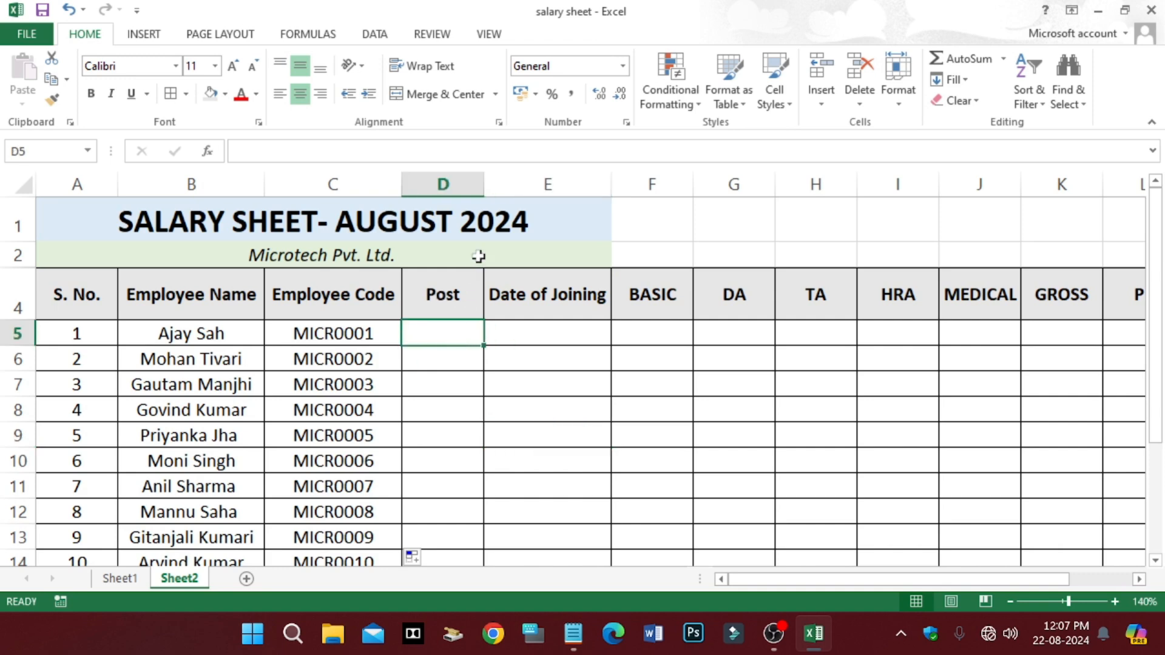
left_click_drag(488, 185, 504, 185)
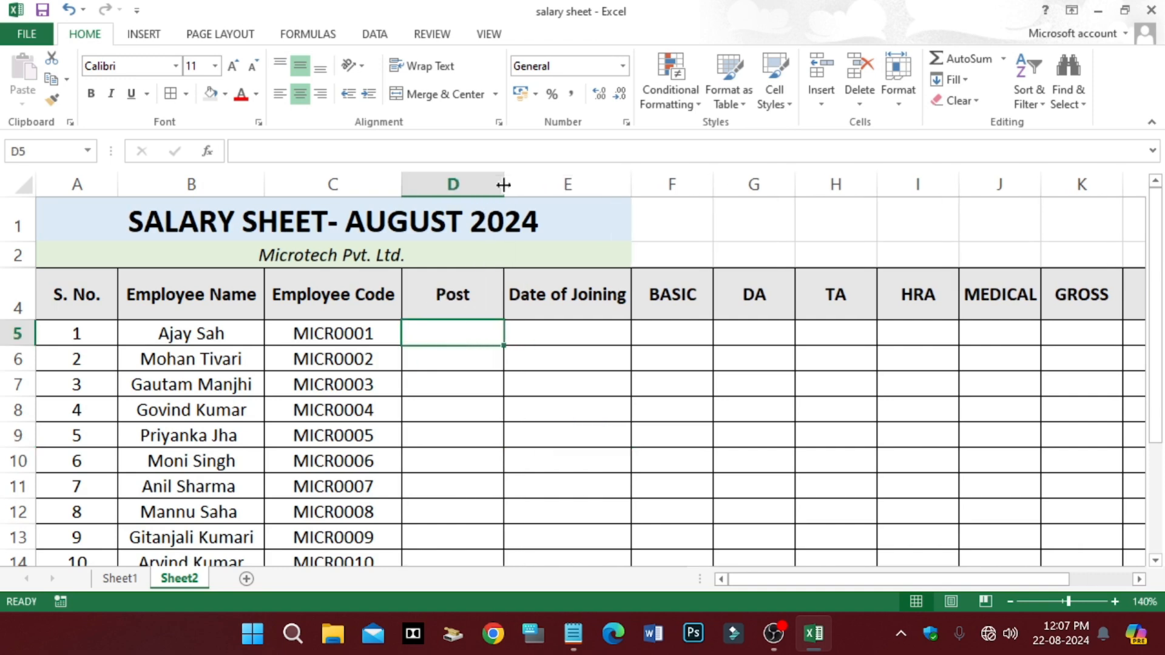
left_click(565, 368)
Fill D5:D14 with the posts Manager, Supervisor, Engineer, Office Boy, HR, Data Operator, Electrician, Engineer, Assistant and Guard
left_click(480, 340)
type("ma")
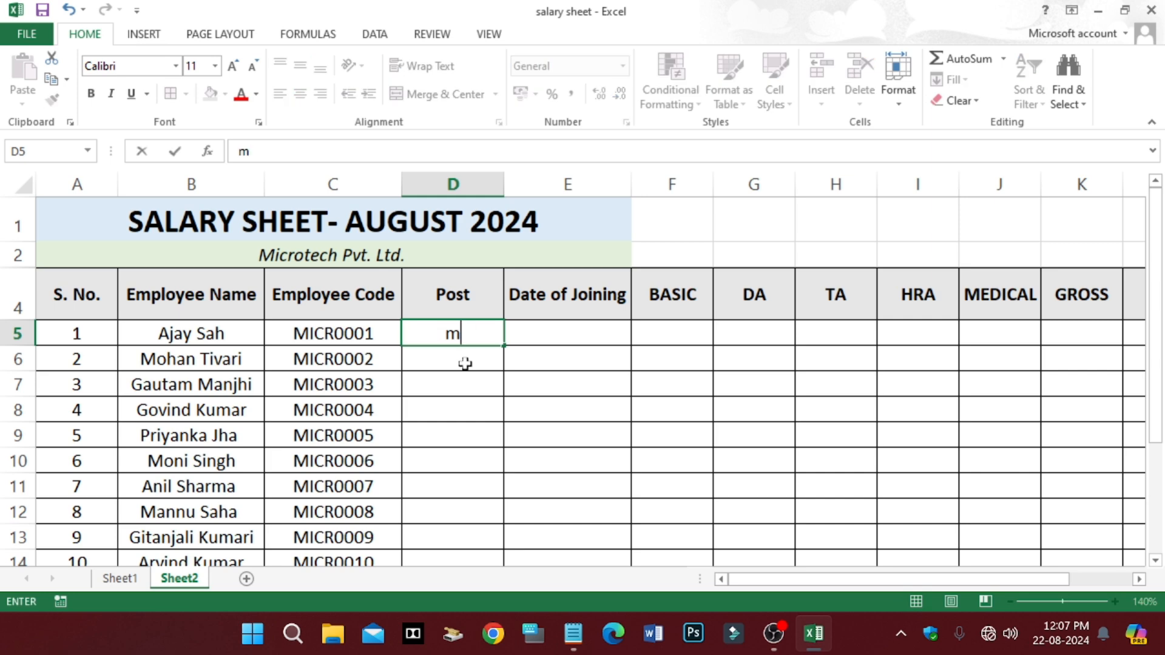
key("BackSpace")
key("BackSpace")
type("Manager")
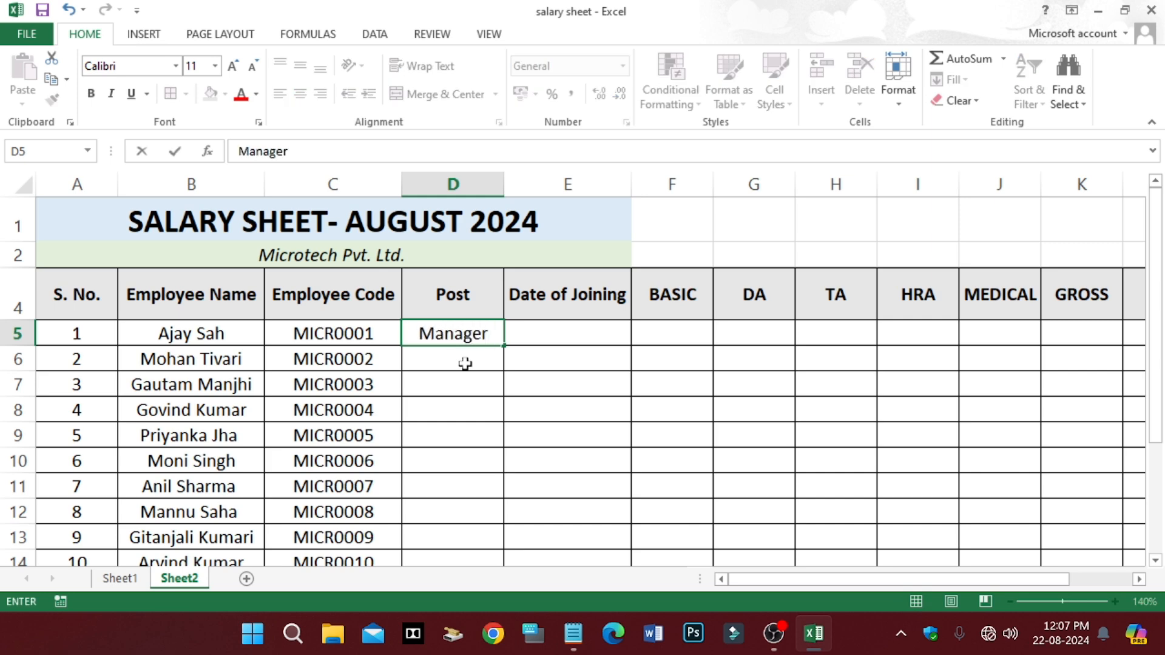
key("Return")
type("Supe")
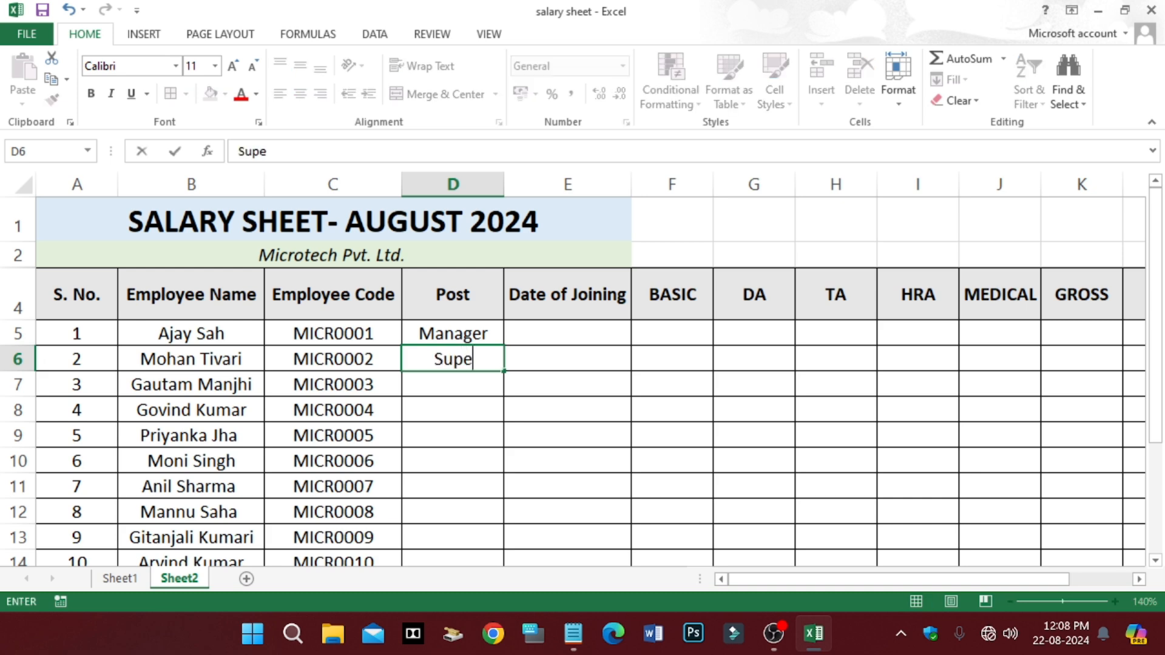
type("rvisor")
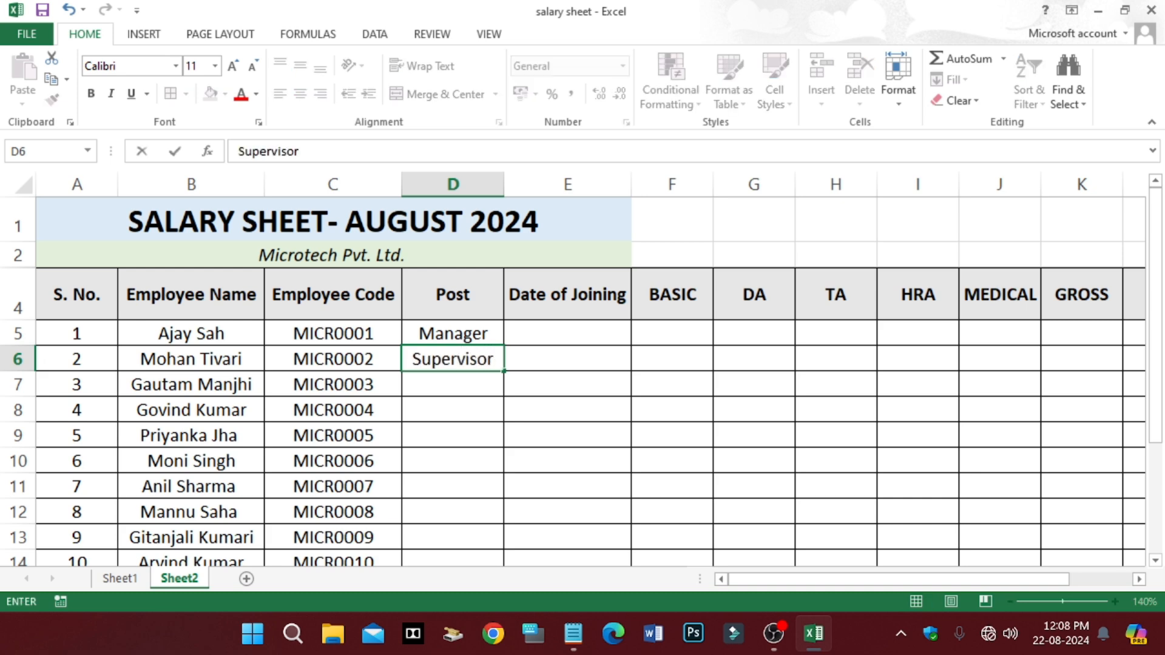
left_click(457, 375)
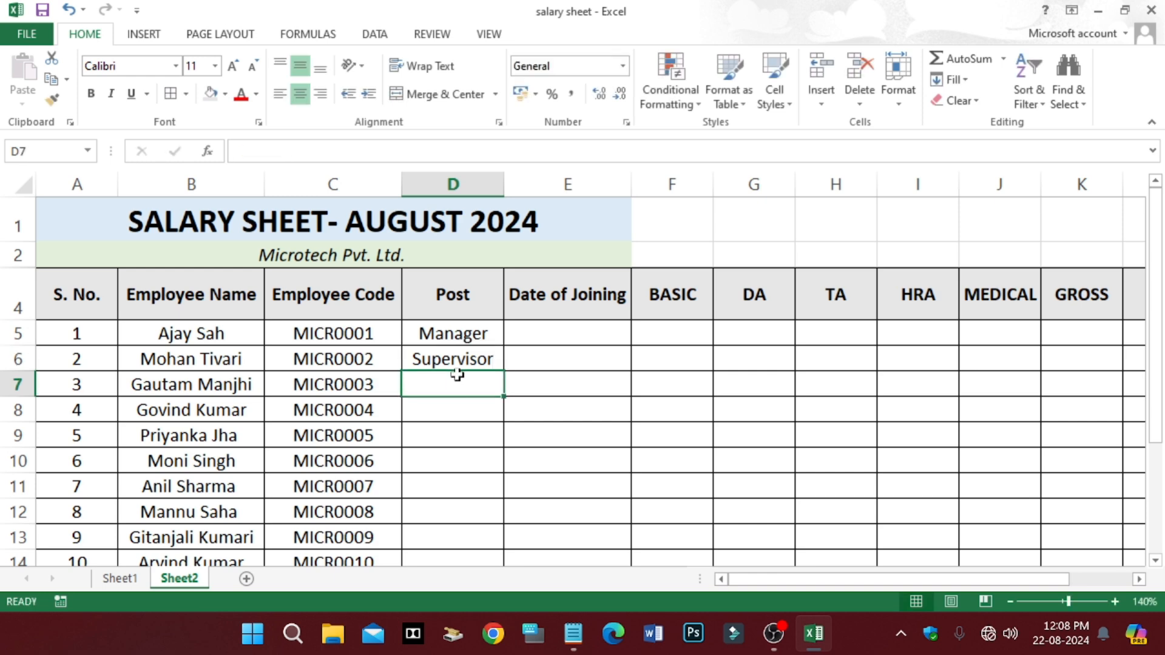
type("Engineer")
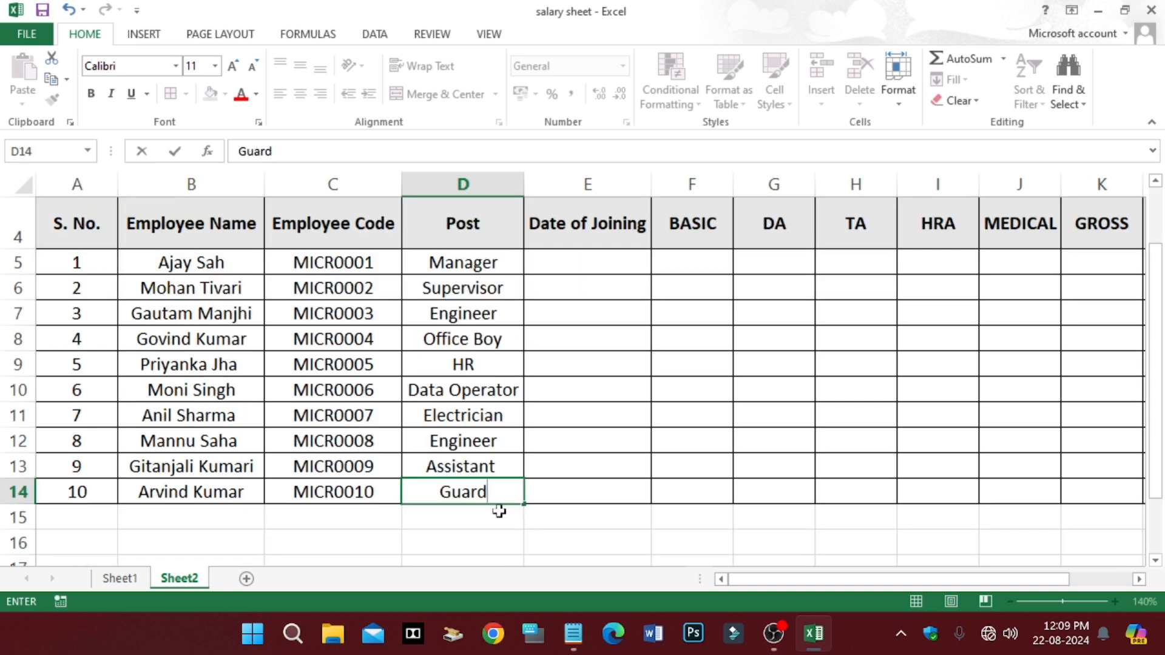
scroll(499, 511, "up", 1)
left_click(592, 408)
Enter 01-01-2024 as the first employee's date of joining in cell E5
scroll(460, 411, "down", 1)
scroll(464, 412, "up", 1)
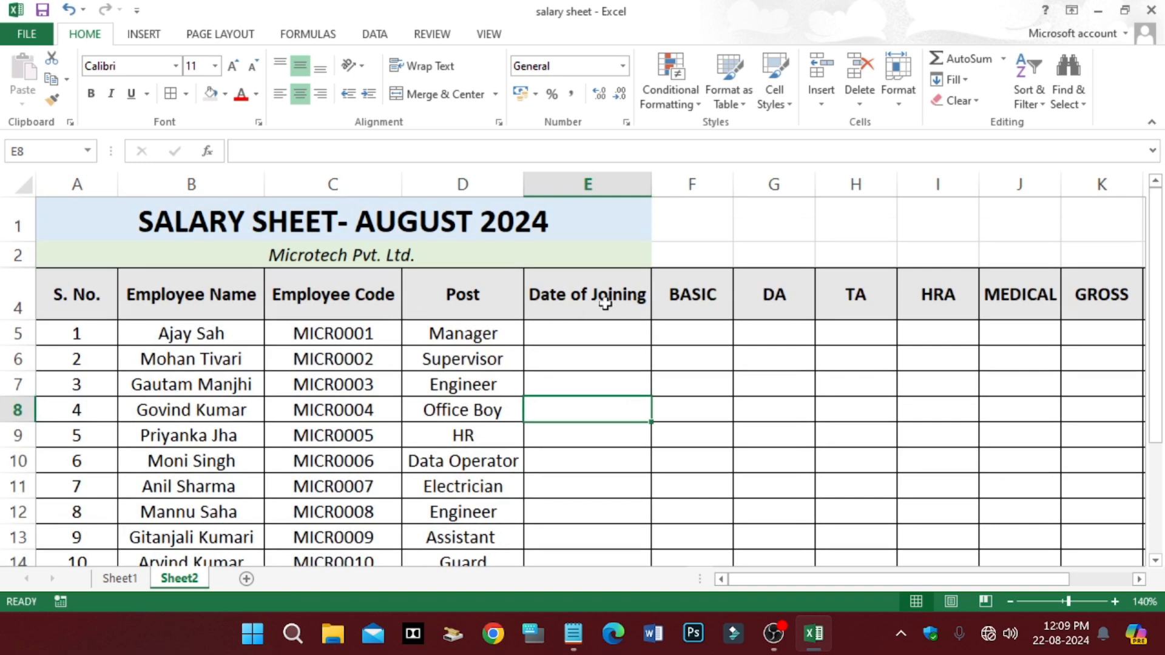
left_click(602, 335)
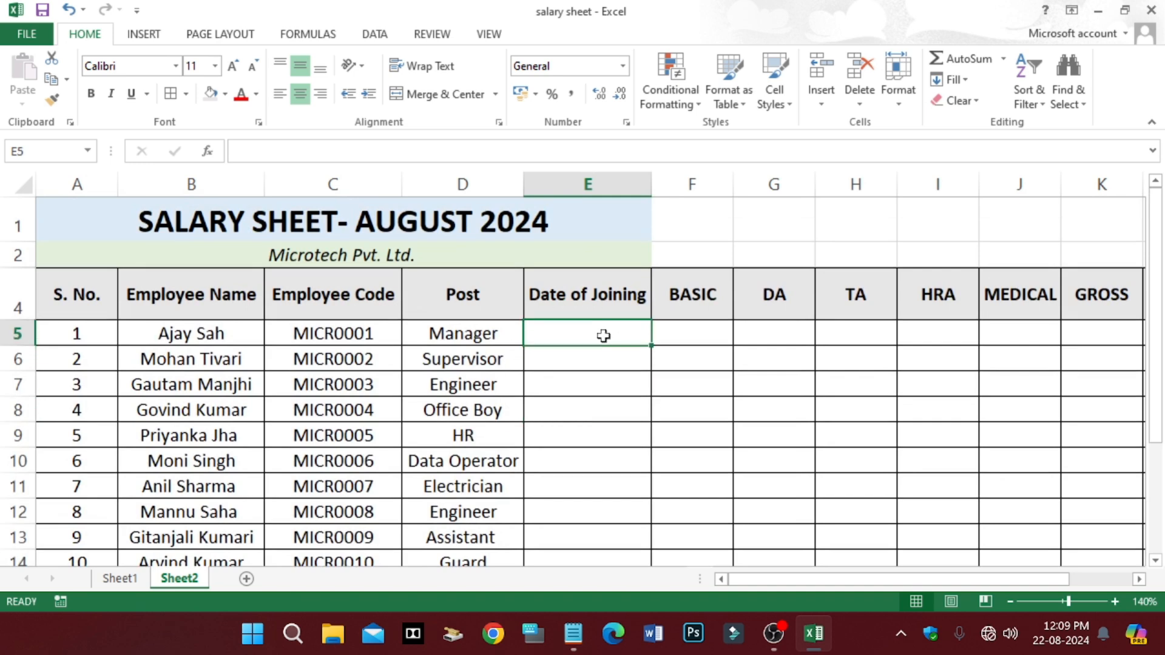
type("01-01-2024")
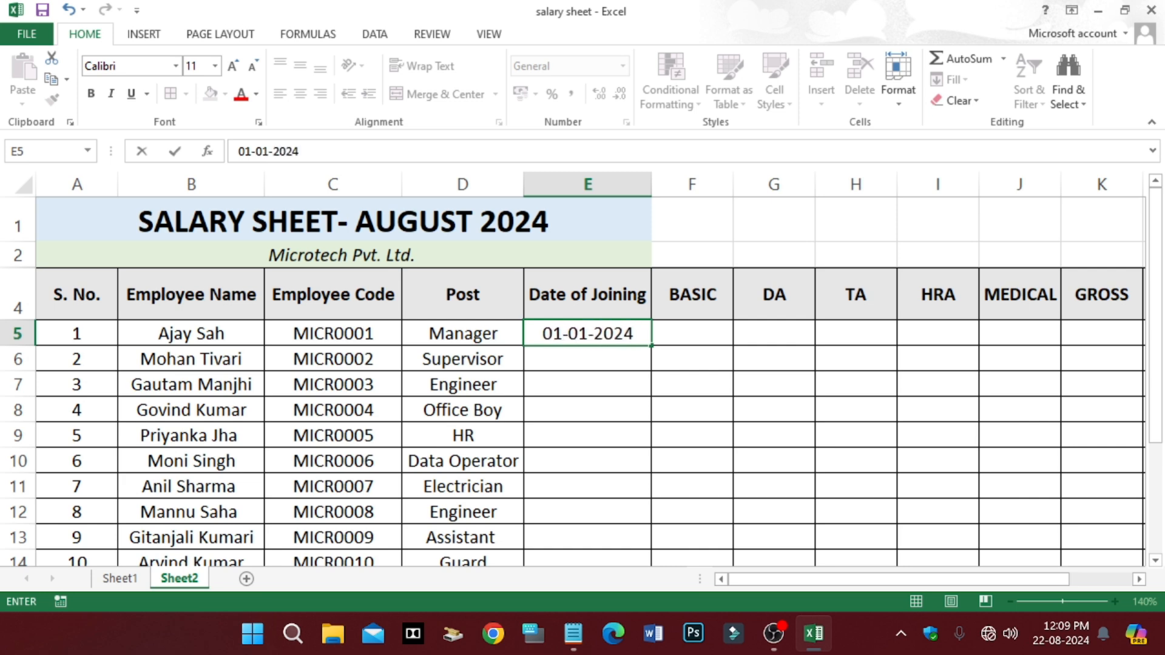
key("Return")
Extend the joining date from E5 down to E14 as a series increasing by one day per row
left_click(598, 333)
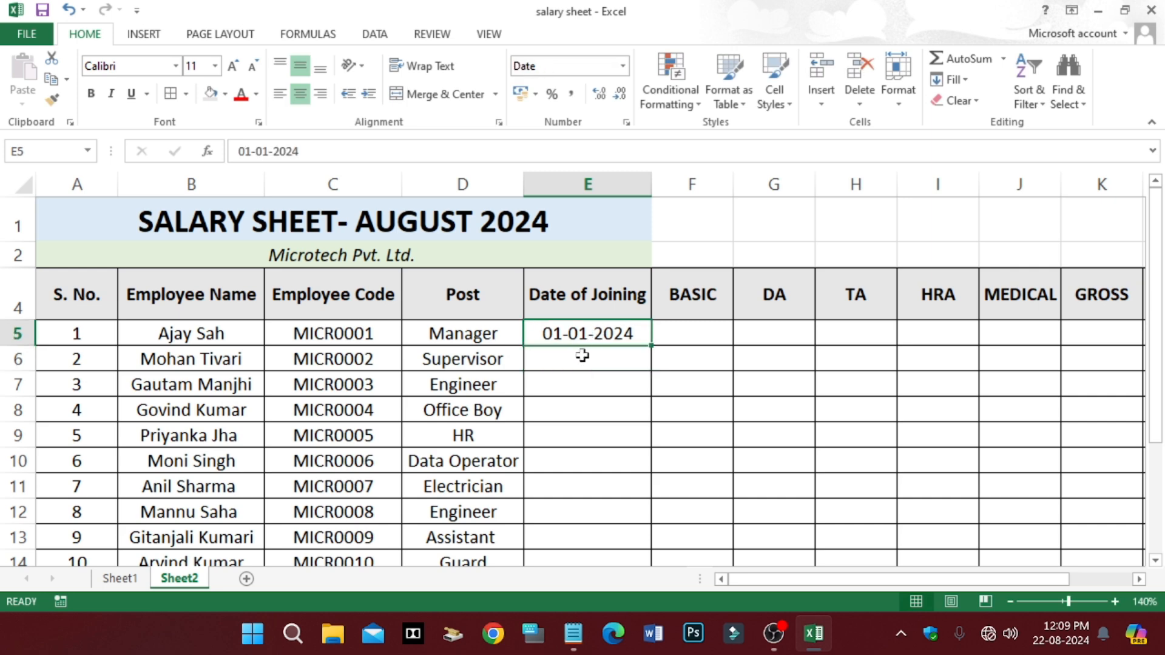
left_click(582, 356)
left_click(571, 333)
left_click_drag(654, 349, 652, 533)
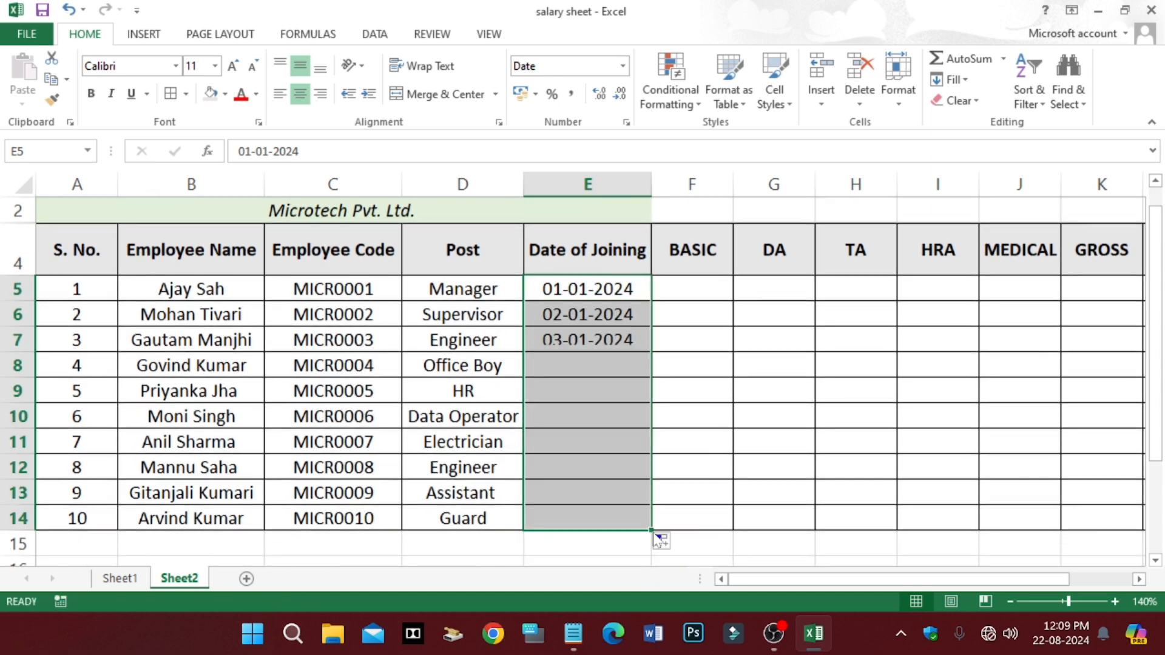
left_click(696, 458)
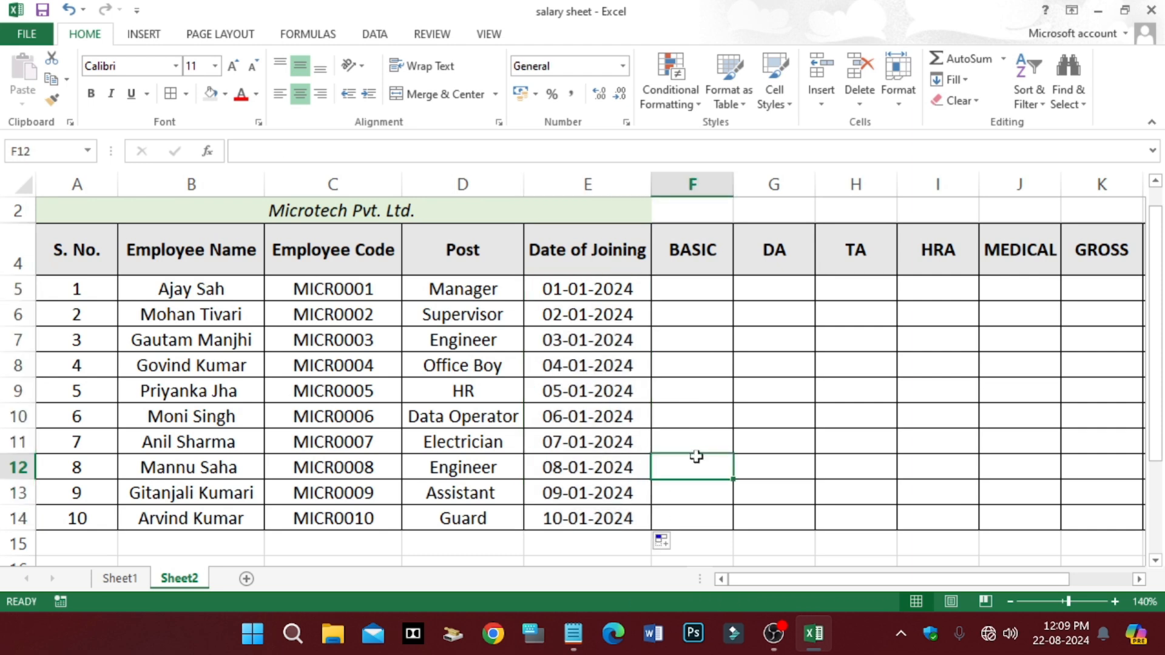
Widen the BASIC column (F) slightly
left_click(700, 287)
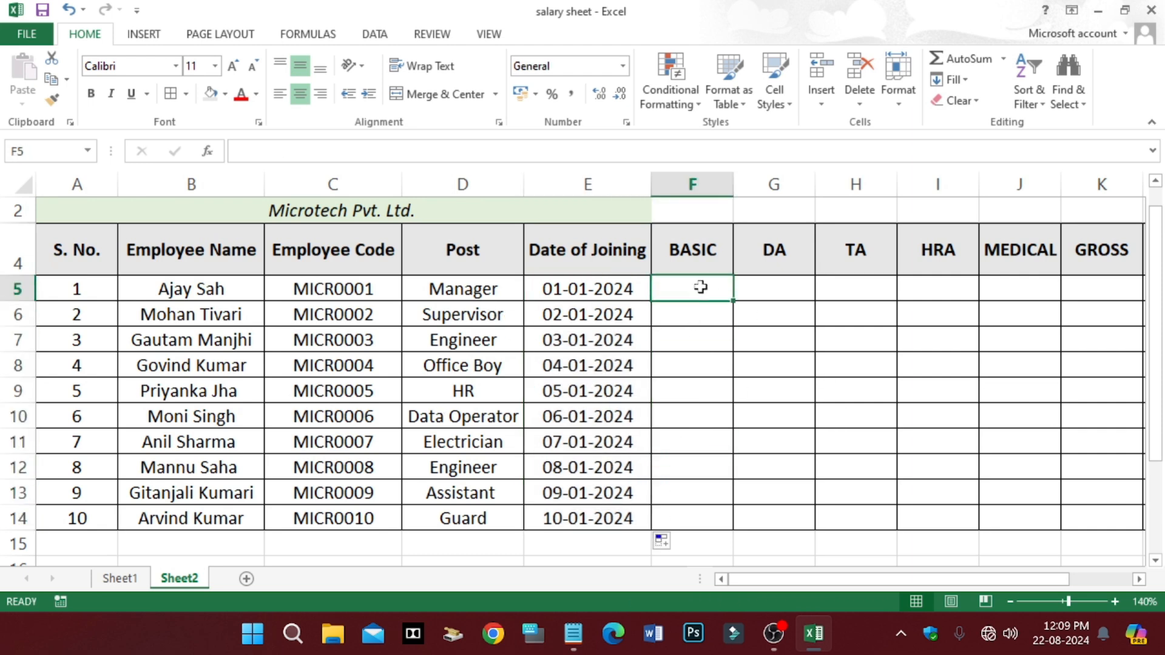
left_click_drag(735, 179, 757, 185)
left_click(814, 333)
left_click(709, 289)
left_click(785, 332)
left_click(718, 289)
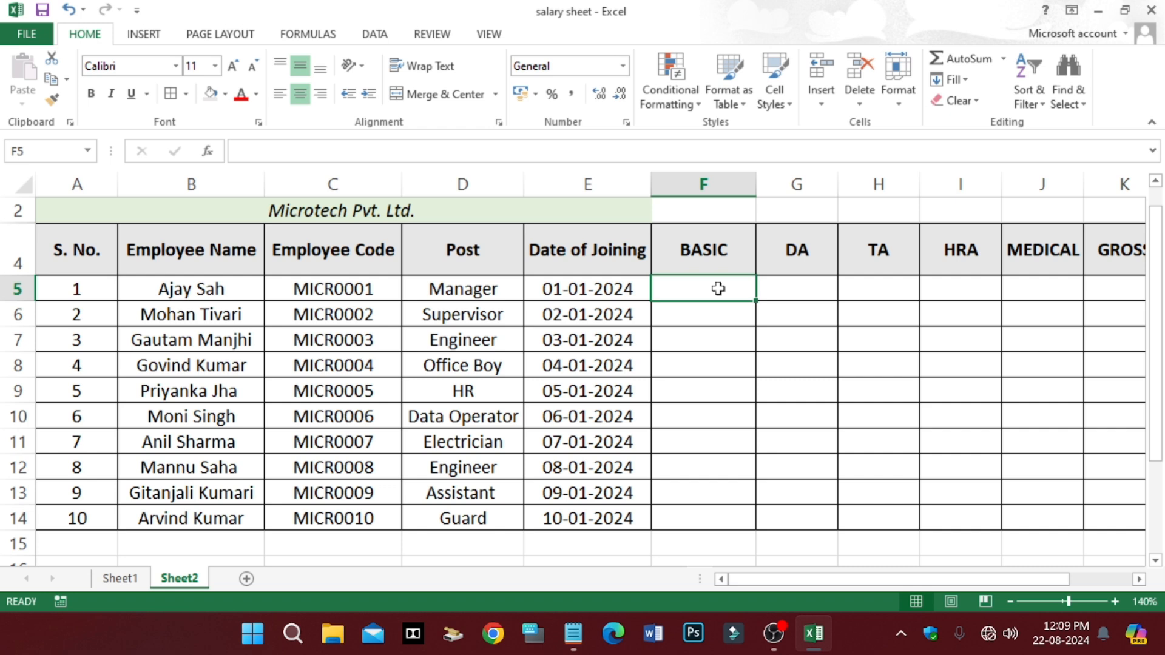
left_click(811, 284)
left_click(905, 288)
left_click(1007, 289)
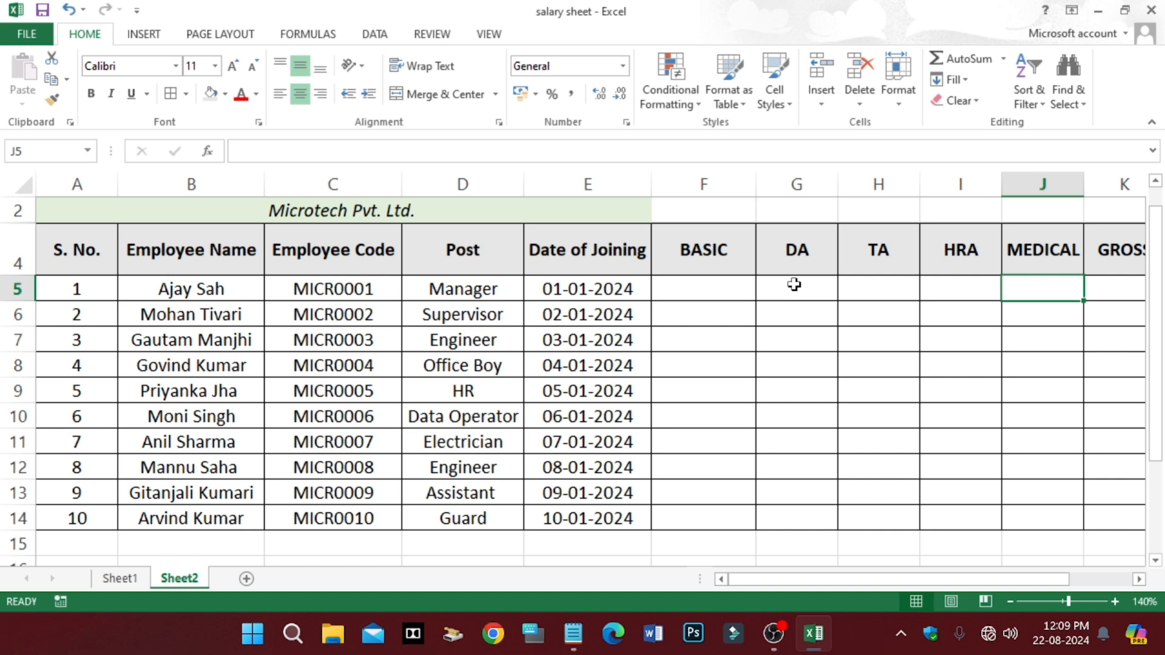
left_click(795, 285)
left_click(877, 293)
left_click(972, 295)
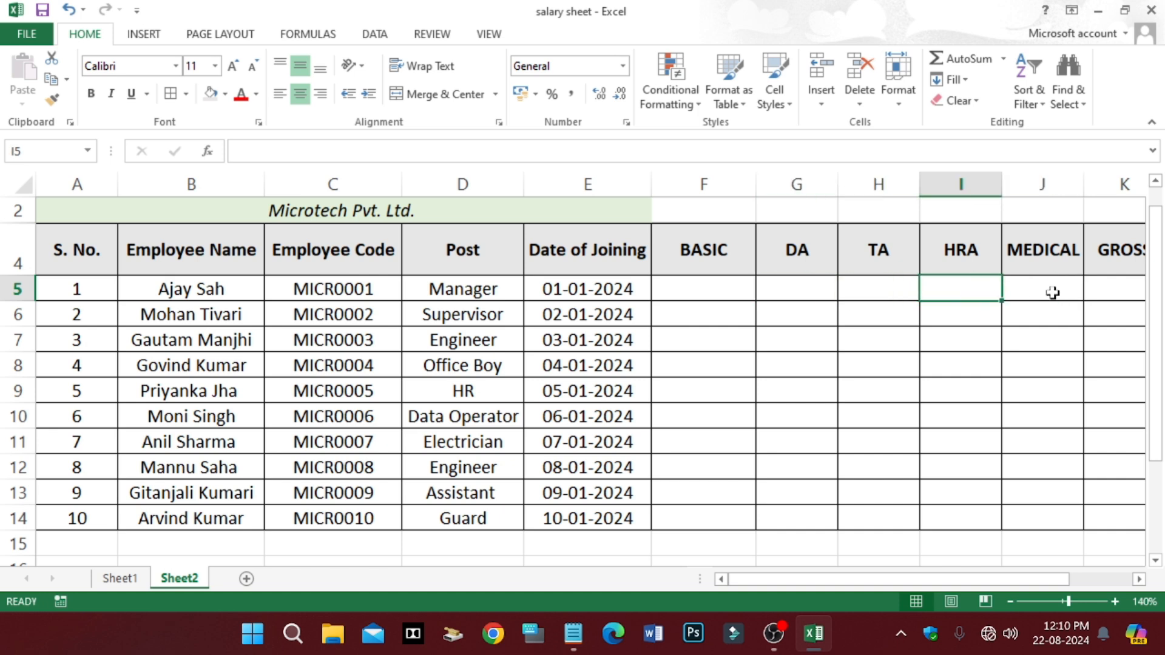
left_click(1032, 293)
Enter the basic salaries 30000, 25000, 25000, 15000, 30000, 20000, 18000, 25000, 20000 and 15000 in cells F5:F14
left_click(697, 295)
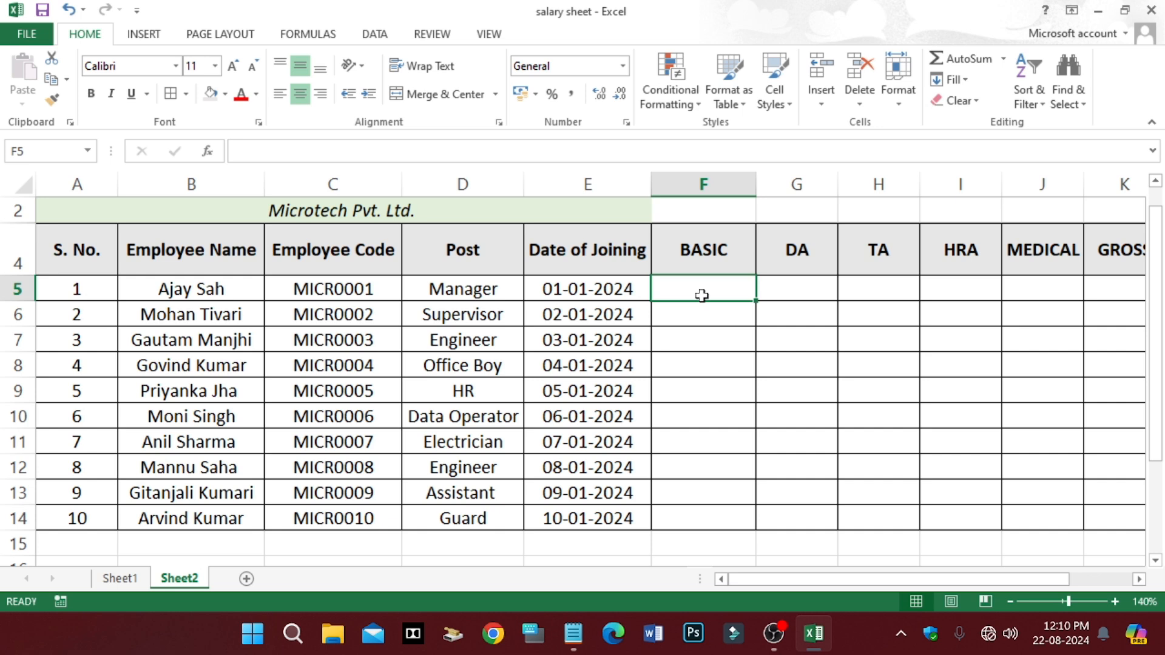
type("30000")
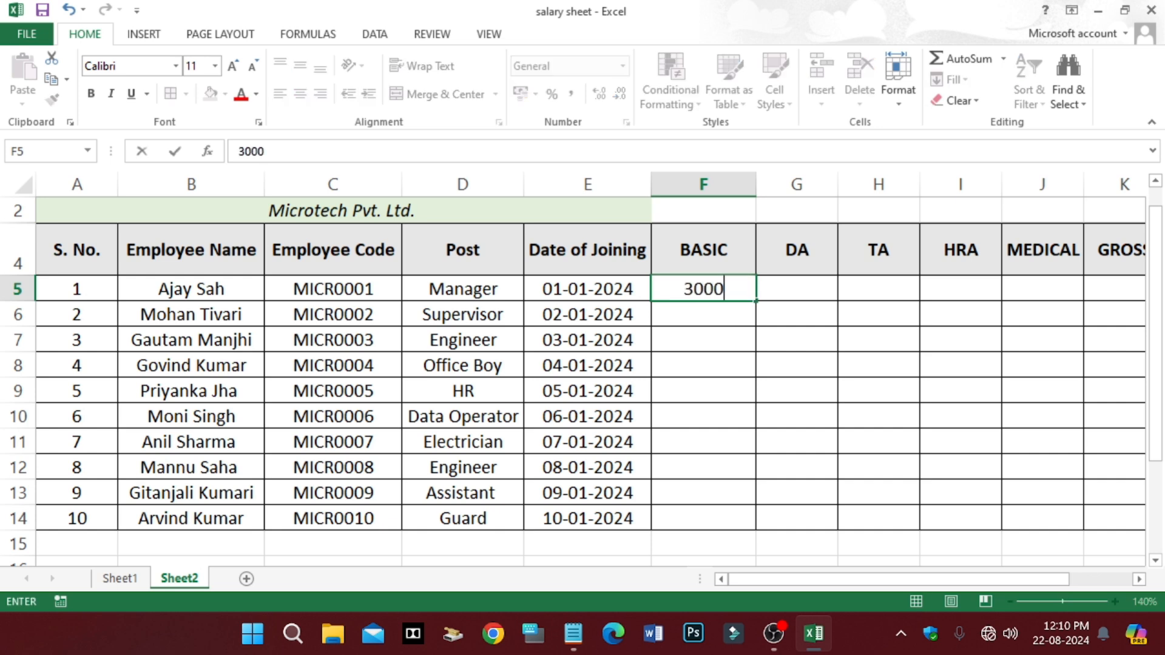
left_click(702, 322)
type("25000")
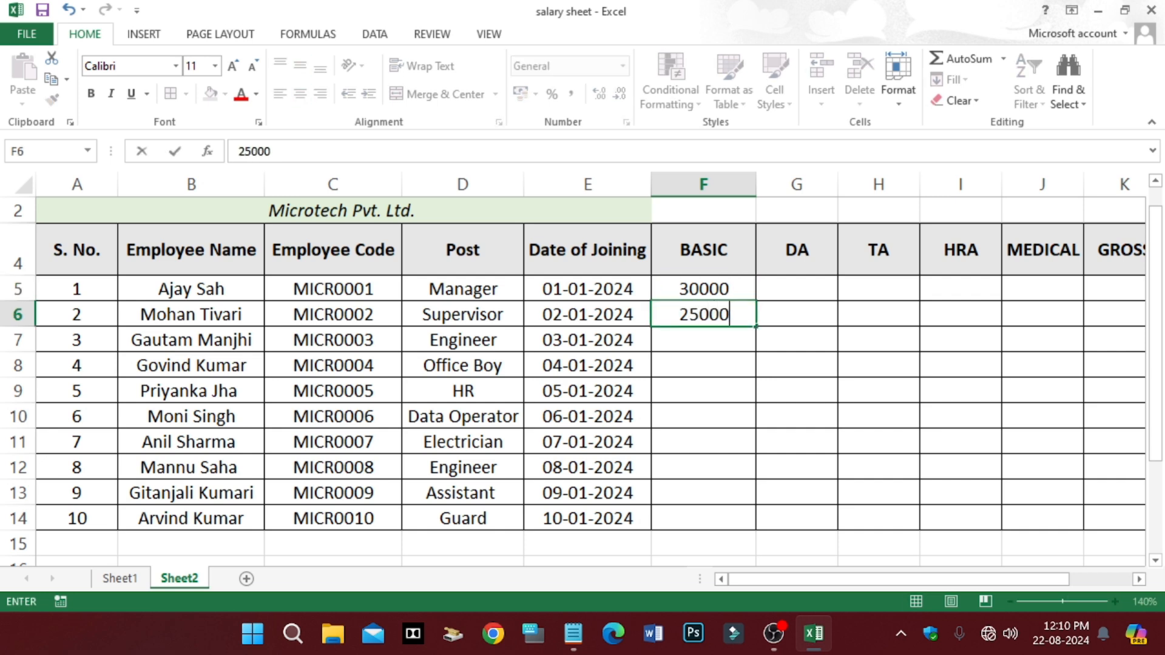
left_click(709, 338)
type("25000")
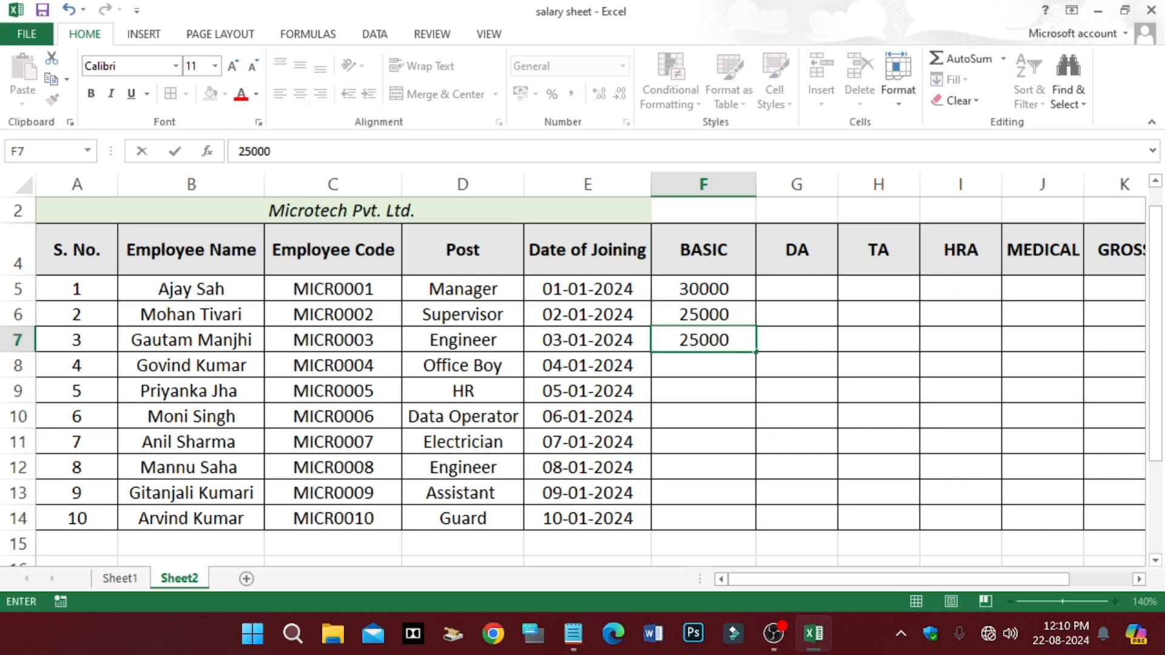
left_click(708, 366)
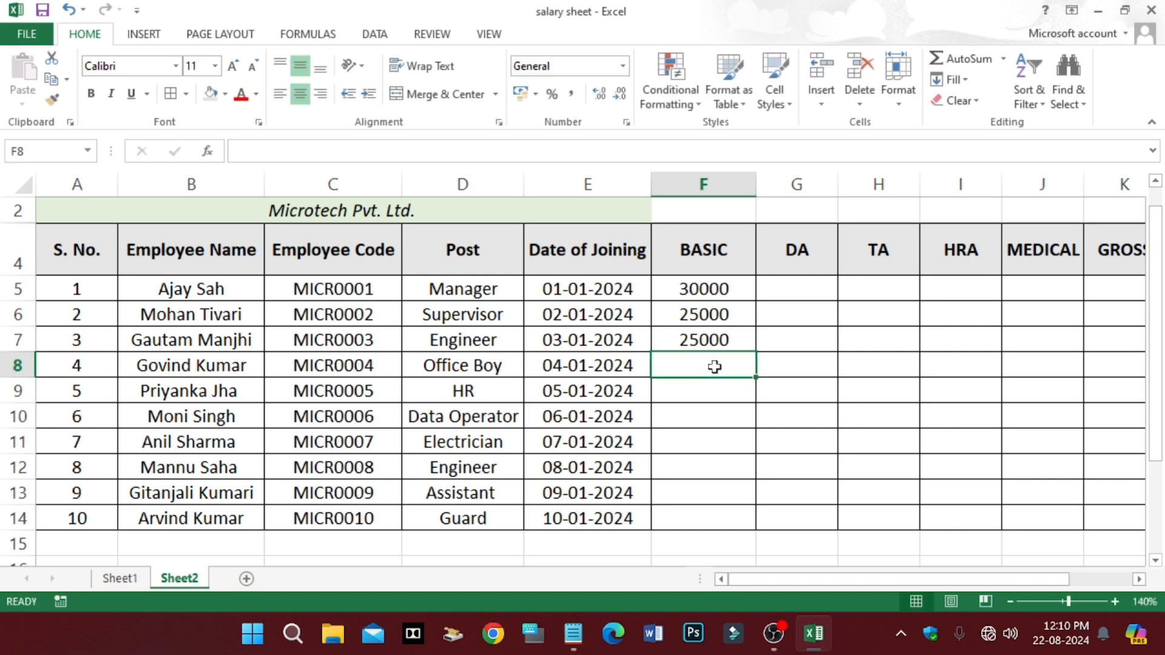
type("15000")
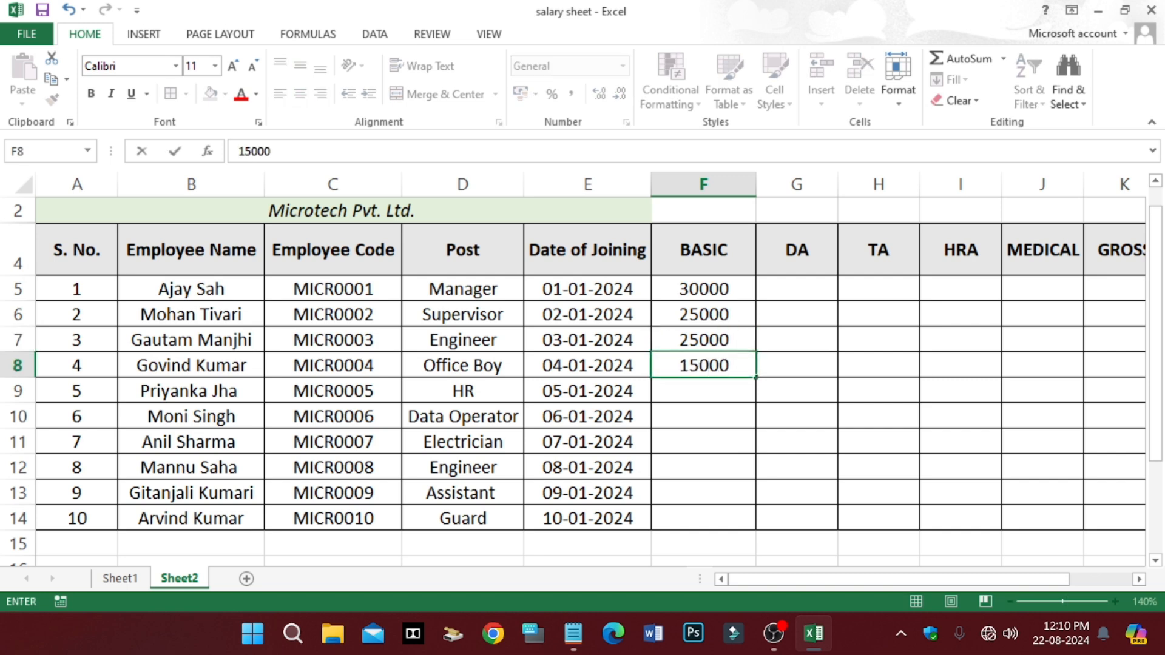
left_click(802, 433)
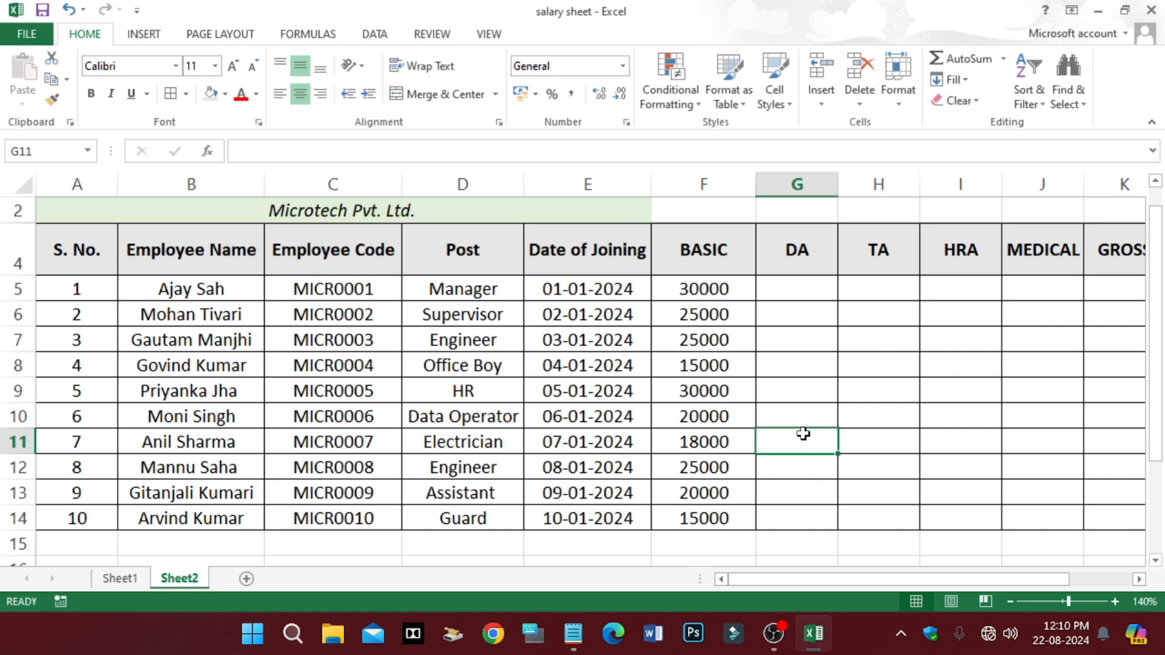
Switch to the Notepad notes to look up how DA and the other salary components are calculated
left_click(795, 267)
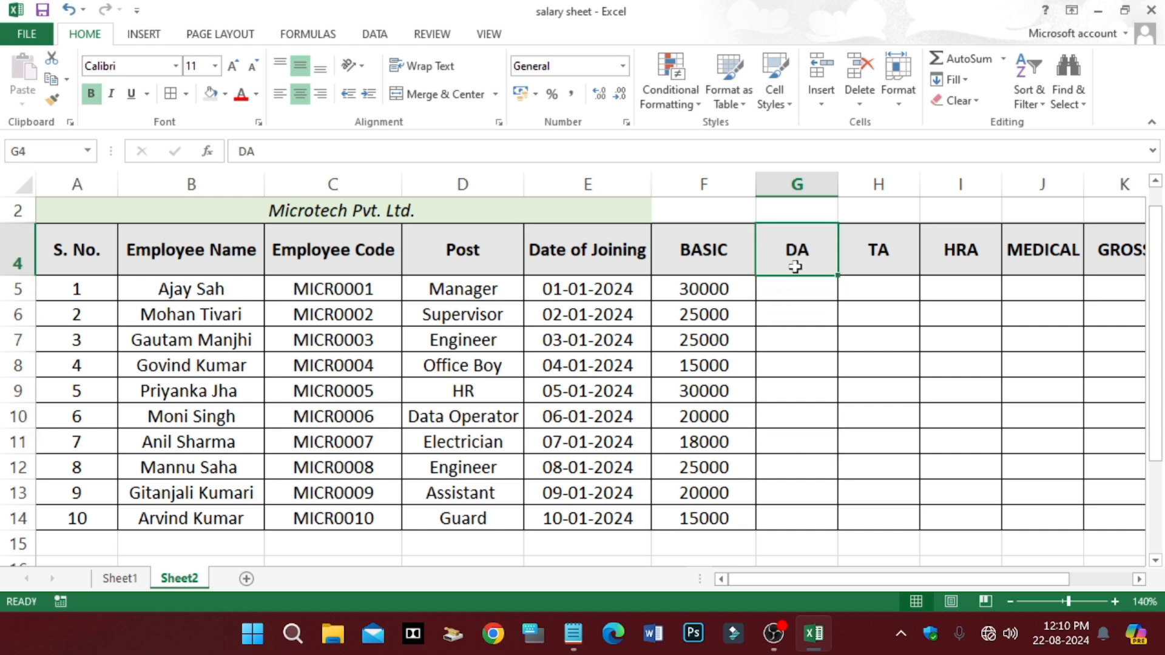
left_click(573, 633)
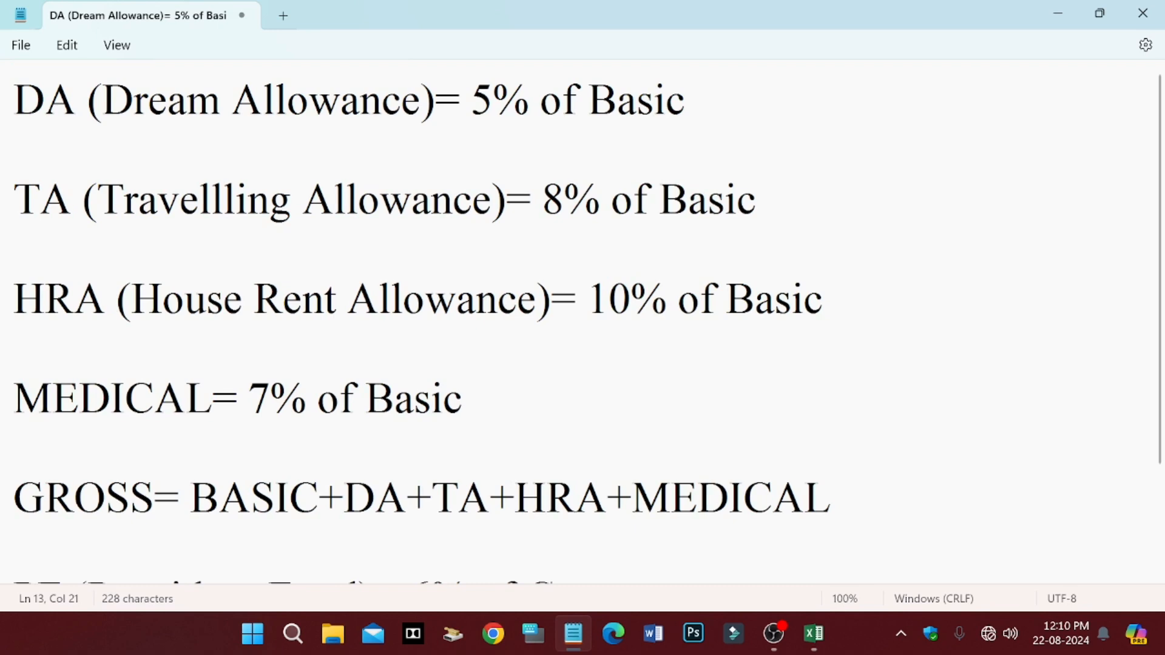
Examine the salary component notes, reading the full form of DA and the percentage of Basic it is based on
scroll(604, 424, "down", 1)
scroll(604, 424, "up", 1)
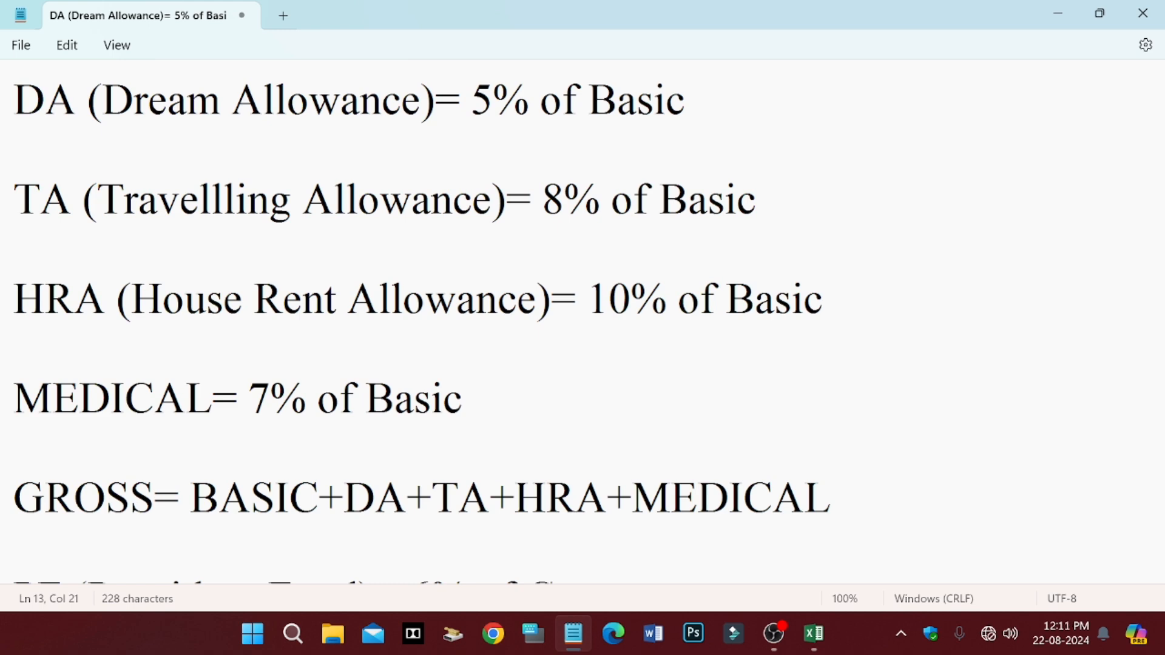
triple_click(18, 110)
left_click(18, 109)
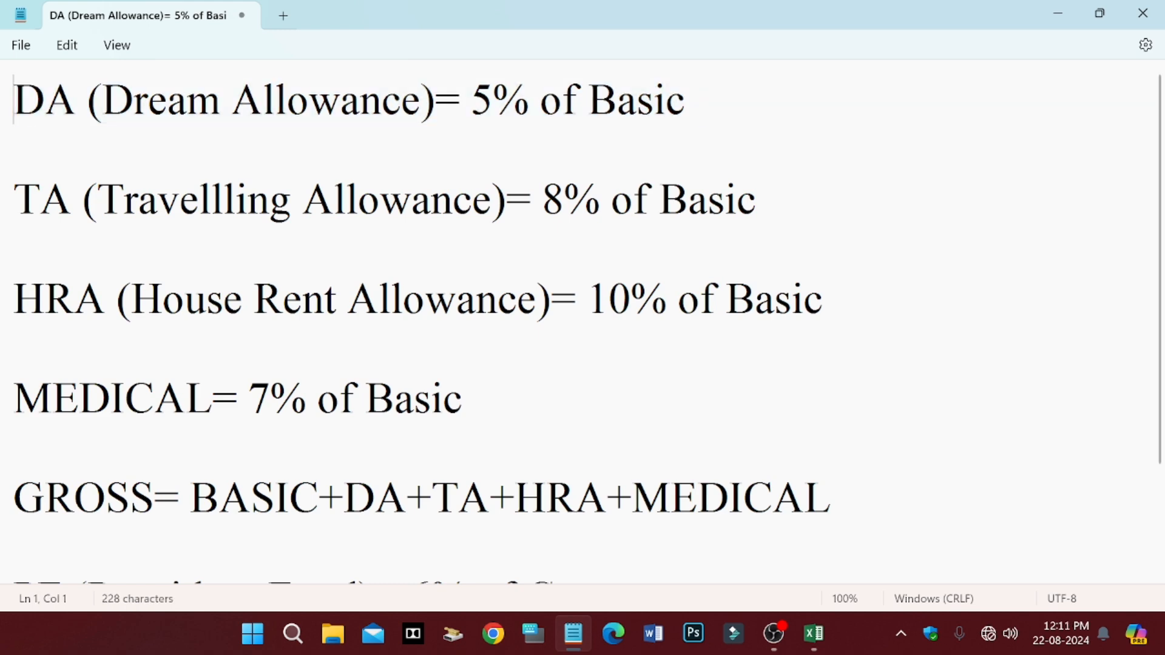
left_click_drag(102, 109, 419, 120)
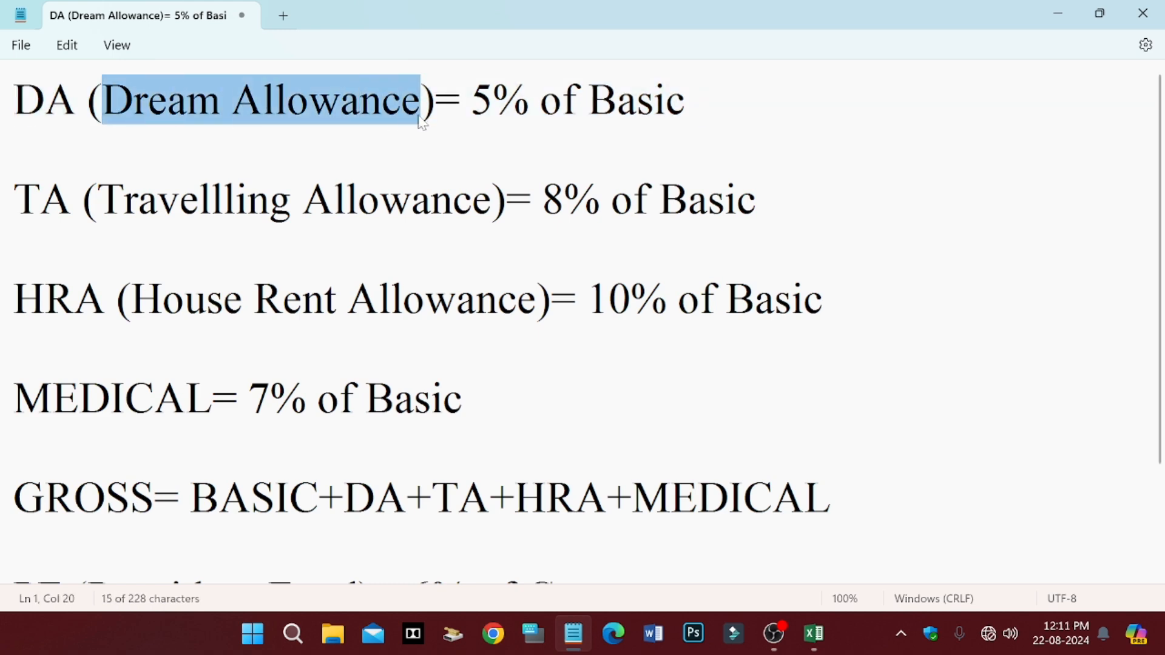
left_click(420, 120)
left_click(429, 200)
left_click(436, 100)
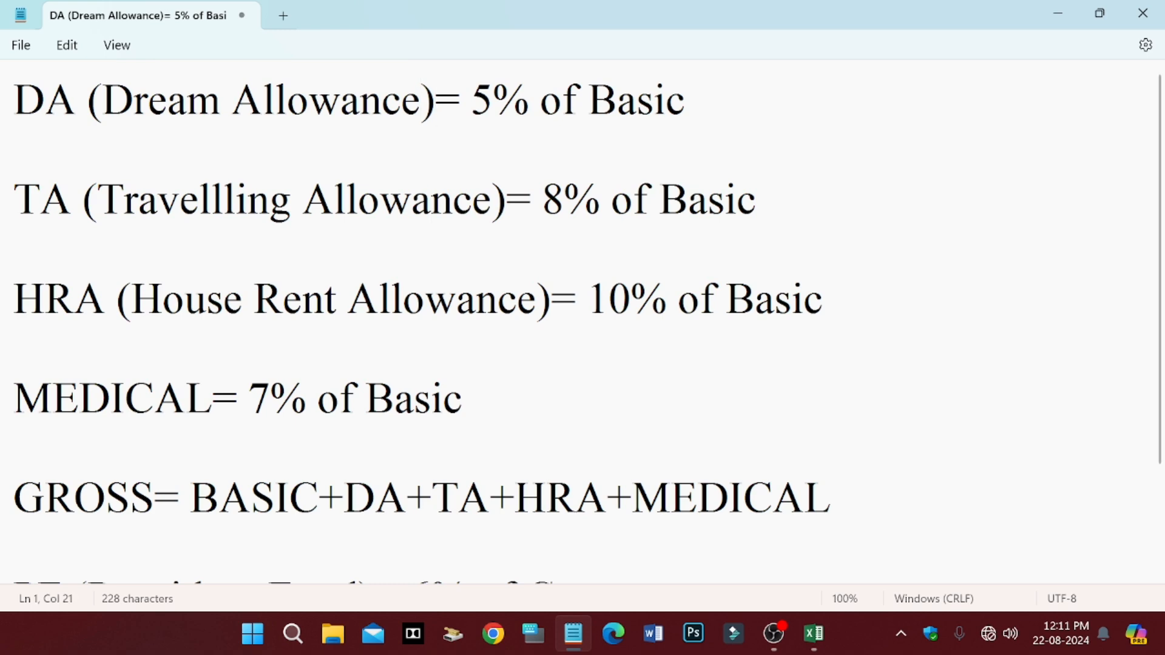
left_click(471, 100)
left_click_drag(471, 100, 695, 115)
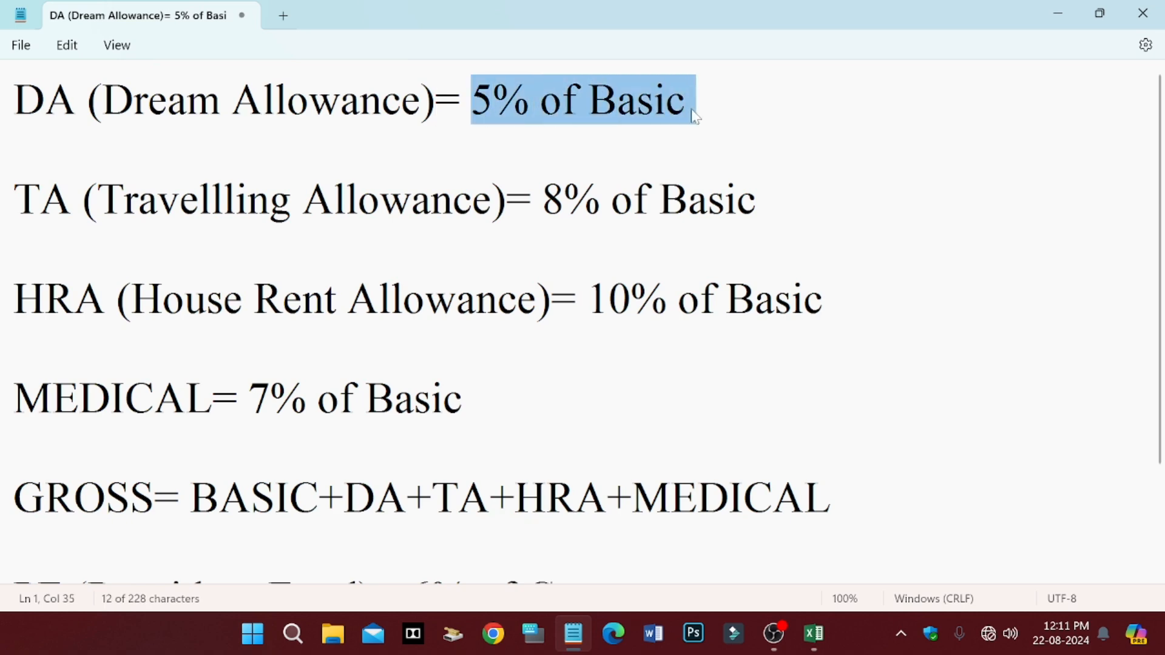
left_click(687, 120)
left_click_drag(77, 100, 5, 100)
left_click(502, 152)
left_click_drag(473, 102, 667, 102)
key("Right")
left_click(532, 134)
left_click(546, 137)
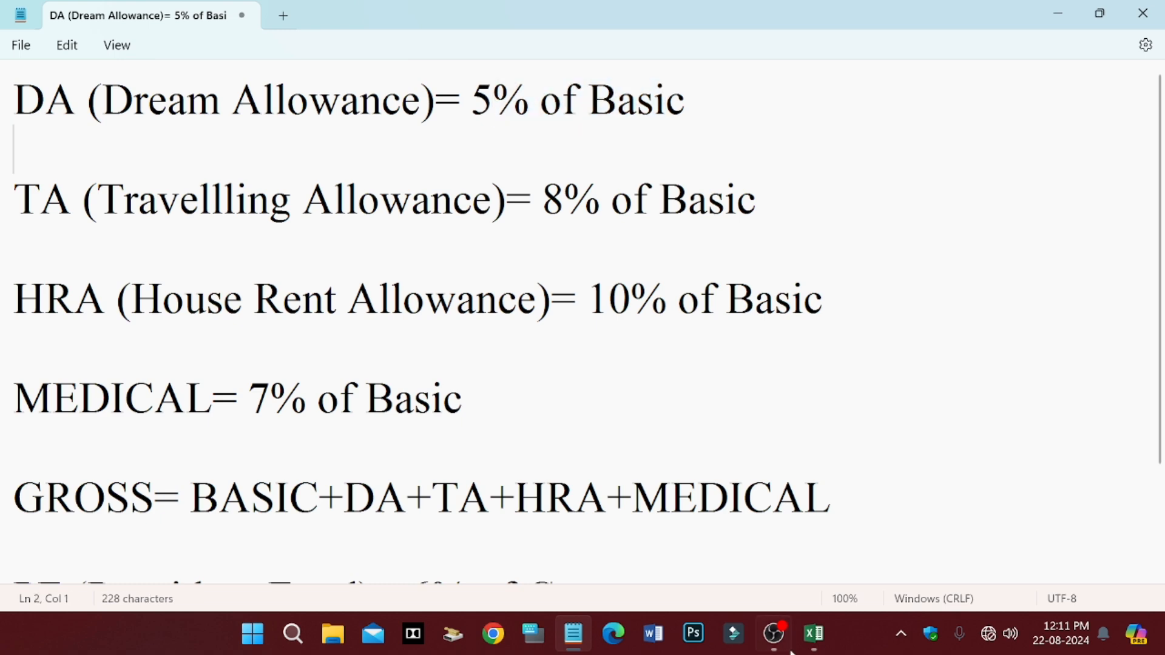
Switch to the Excel salary sheet and enter the DA formula =F5*5% in cell G5
left_click(832, 634)
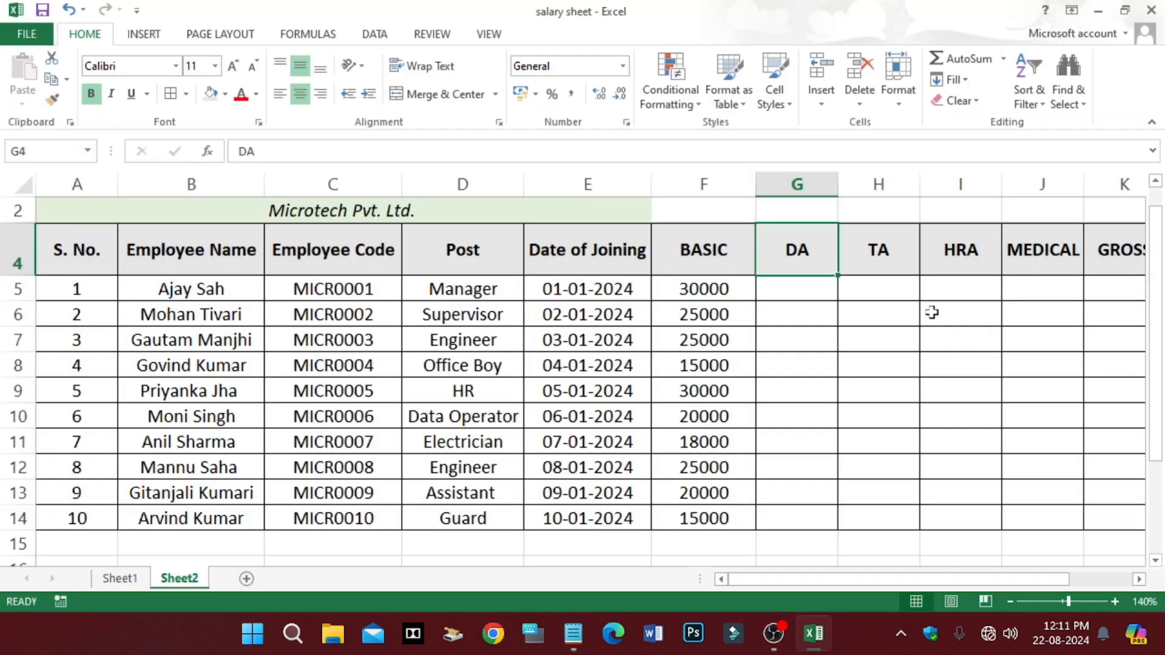
left_click(783, 286)
left_click(730, 287)
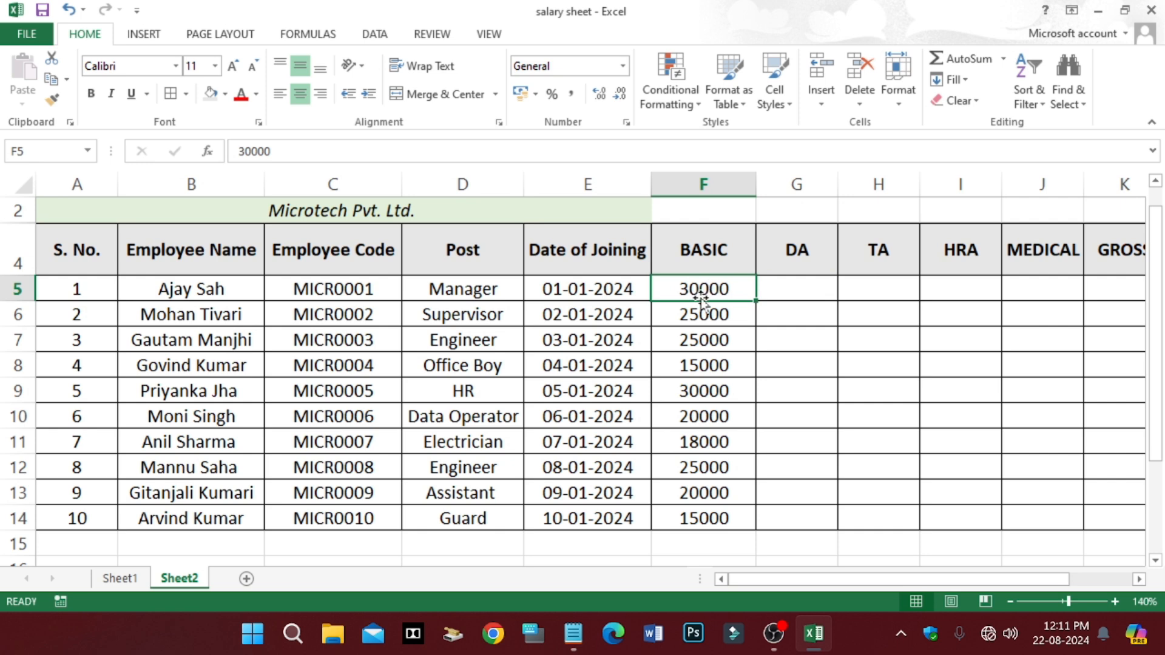
scroll(702, 297, "up", 1)
left_click(794, 339)
left_click(709, 338)
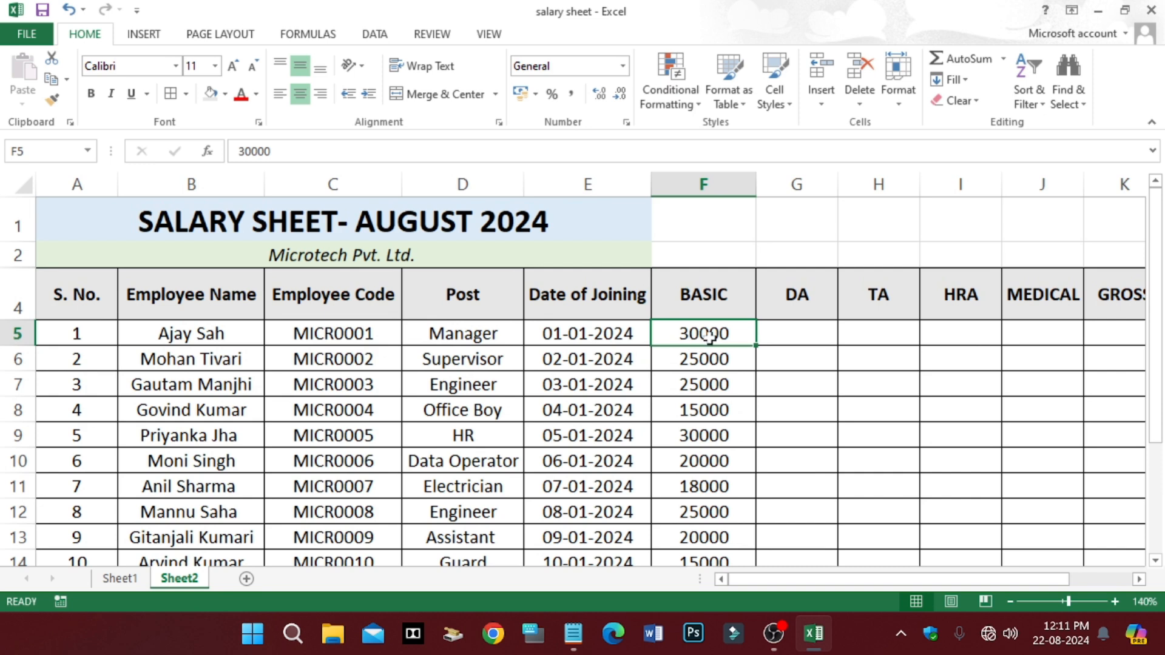
left_click(798, 336)
type("=")
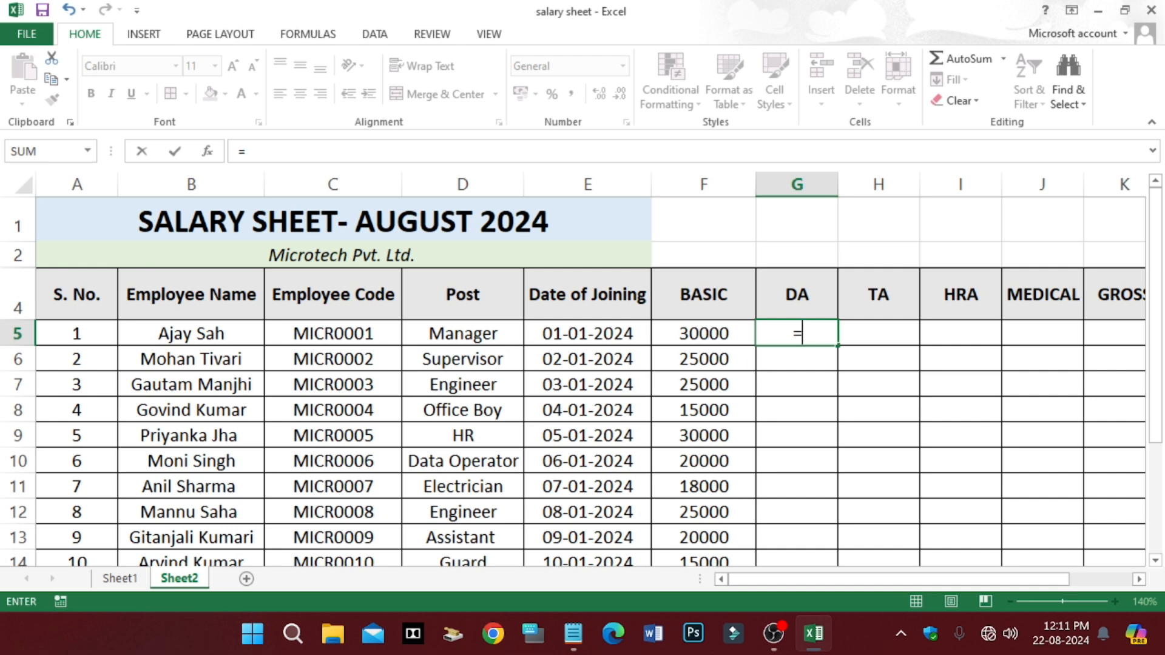
type("f5")
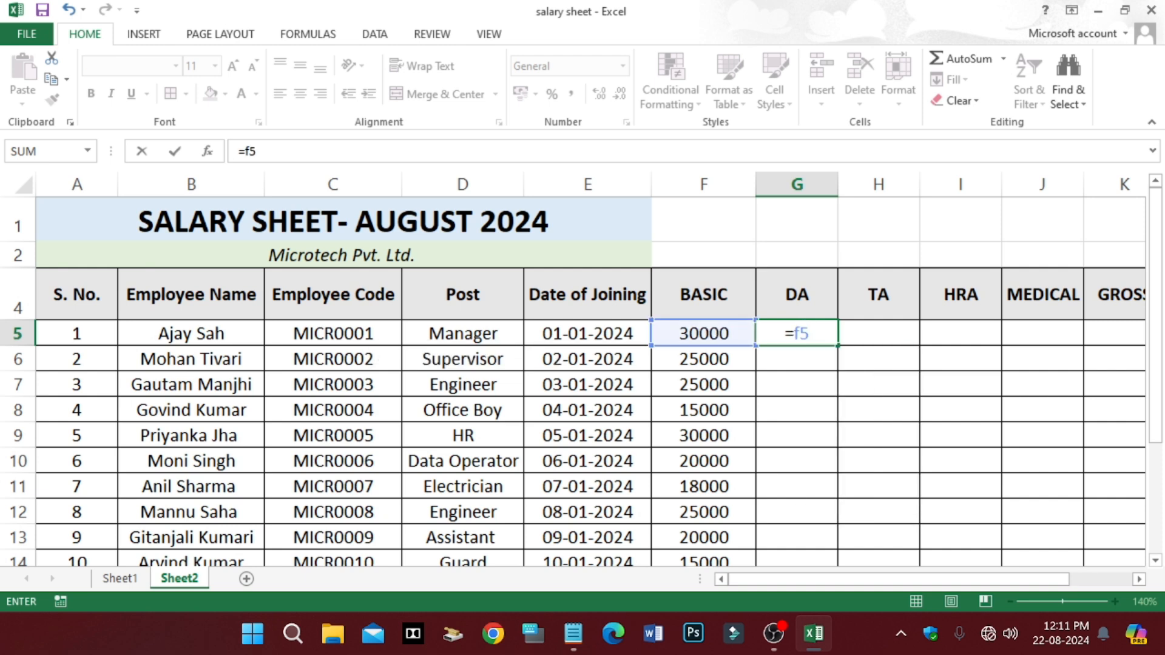
type("*")
left_click(573, 633)
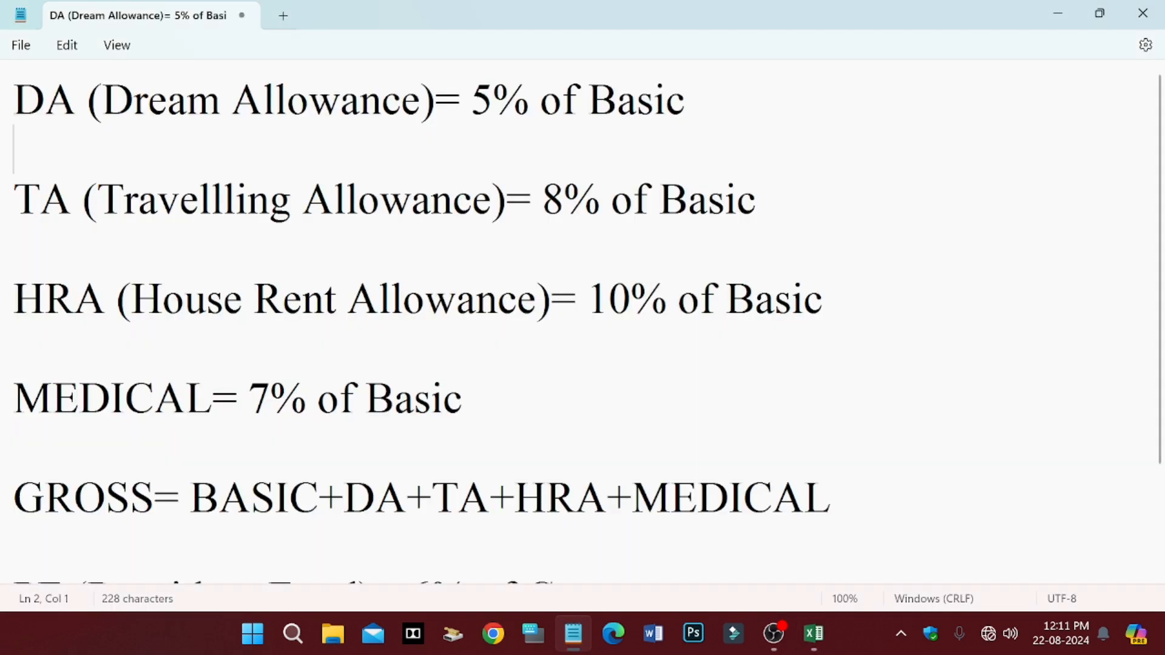
left_click(1058, 14)
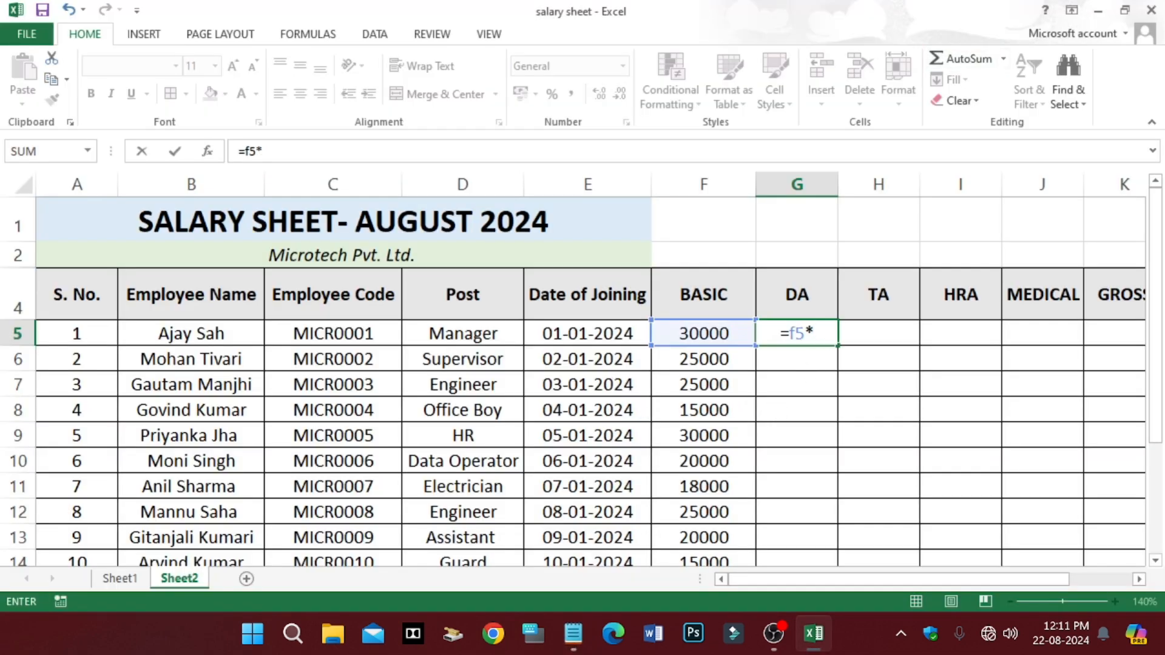
type("5%")
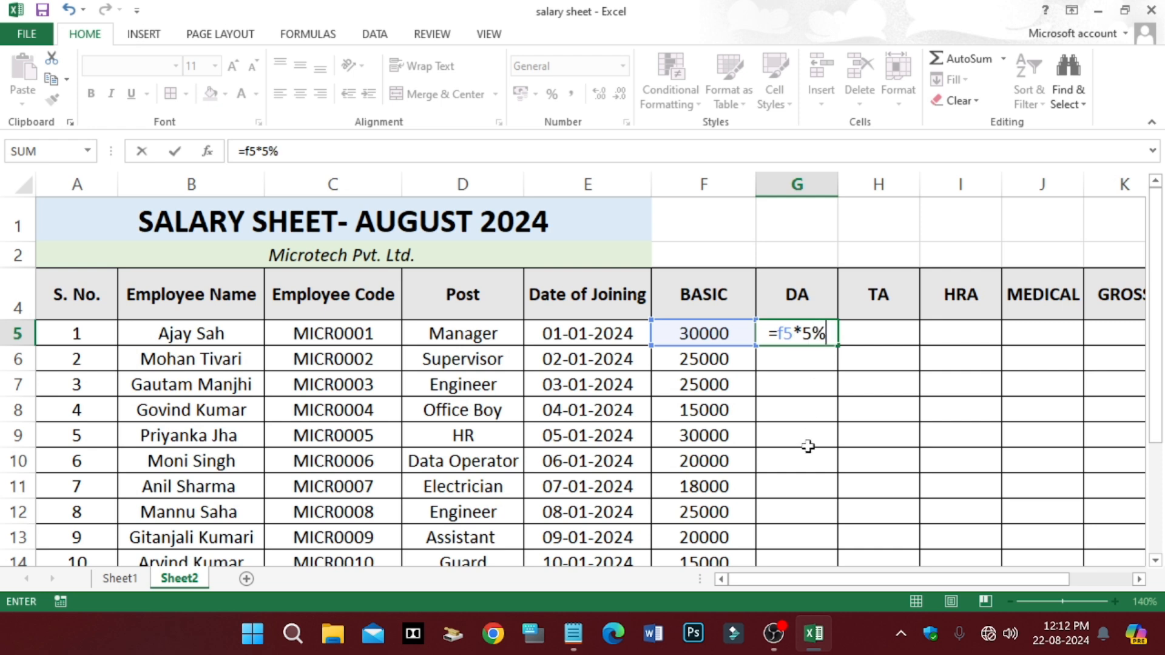
key("Return")
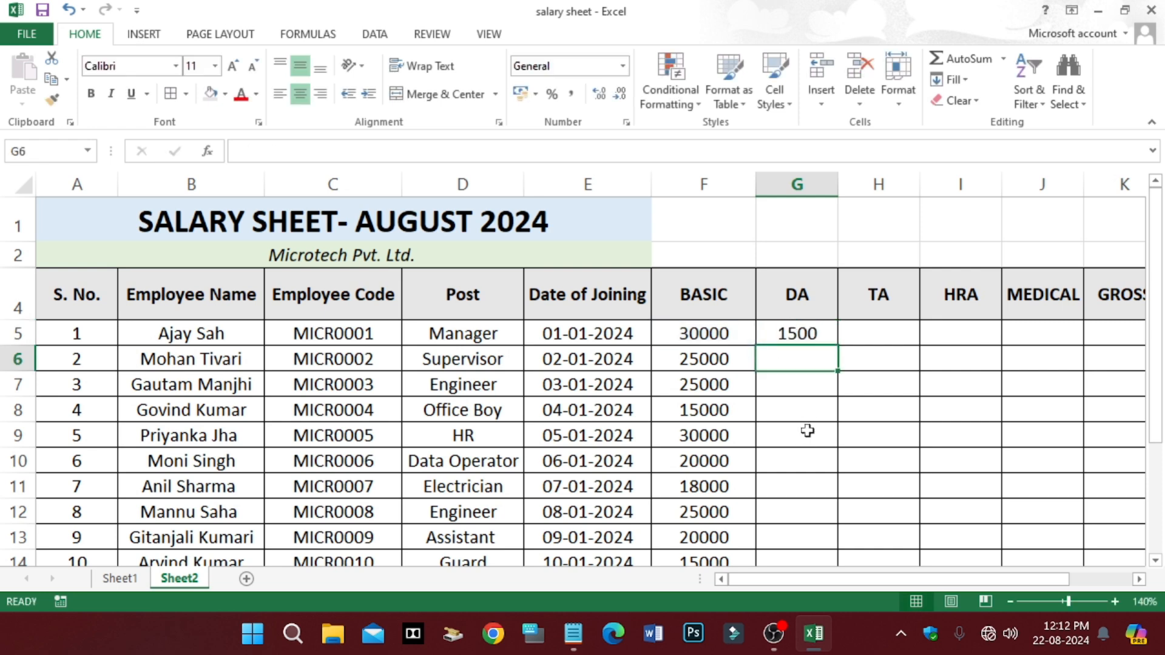
Fill the DA formula from G5 down to G14 for all employees
left_click(819, 332)
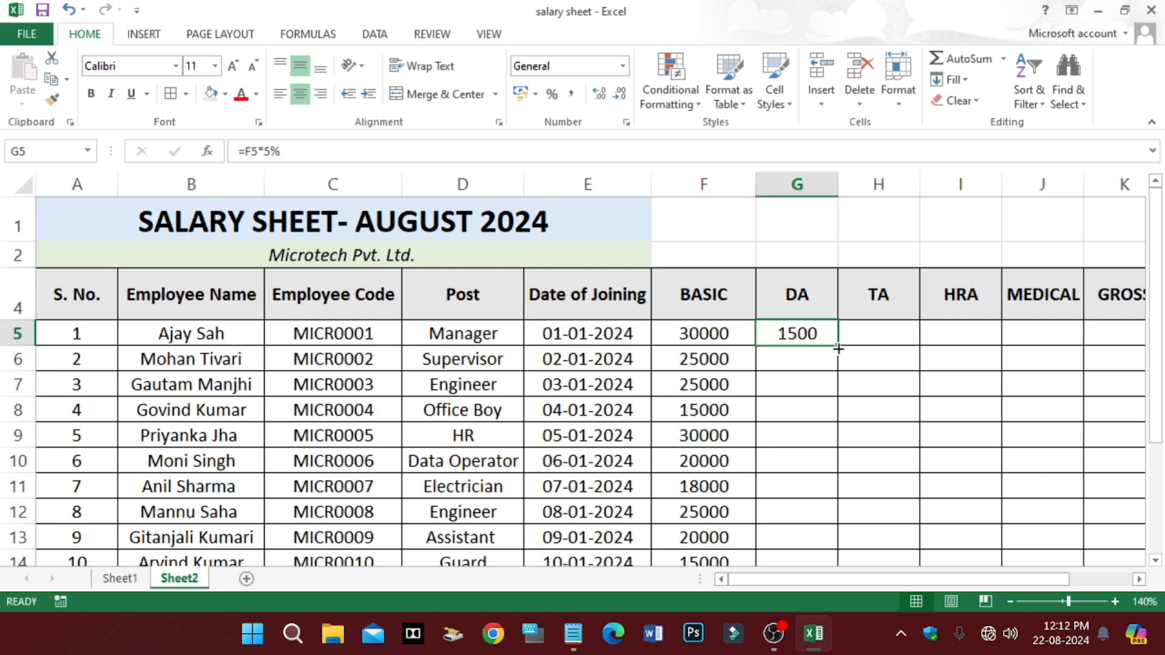
left_click_drag(838, 347, 872, 515)
left_click(898, 394)
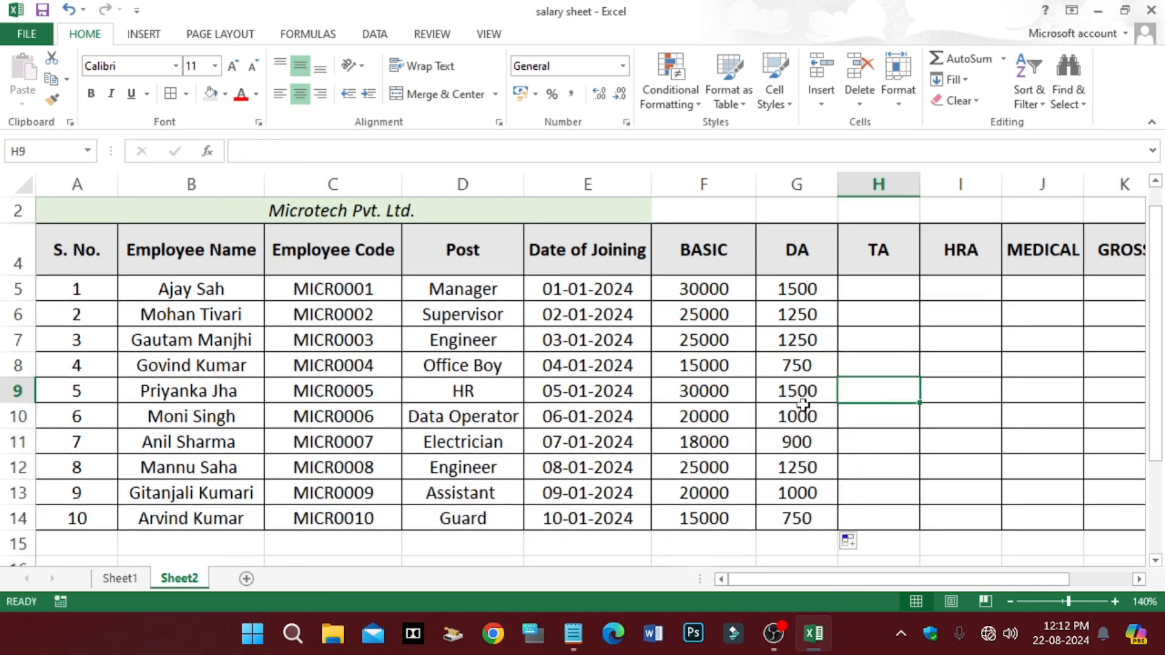
Select TA cell H5, then switch to the Notepad notes and examine how the travelling allowance is calculated
scroll(804, 406, "up", 1)
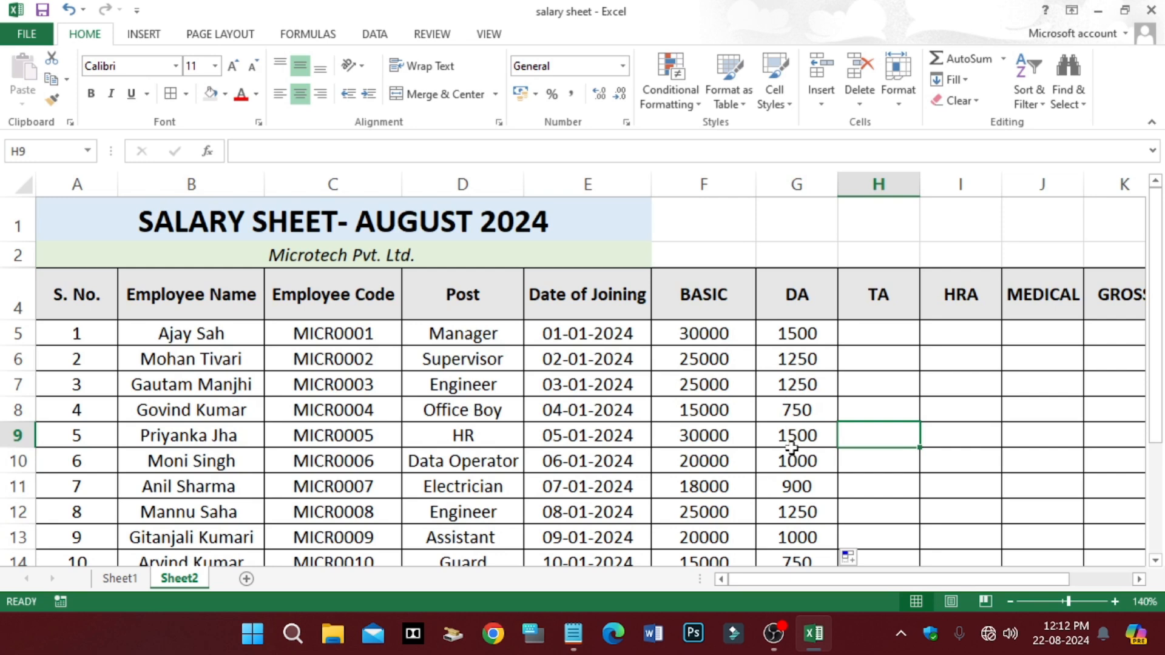
left_click(897, 333)
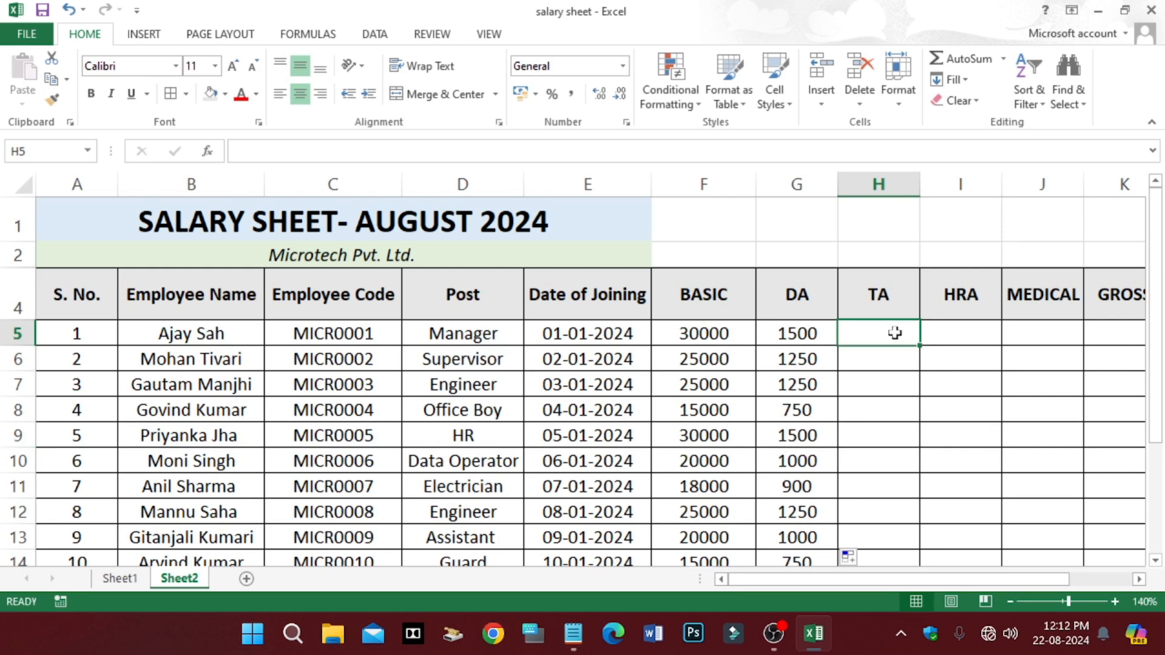
left_click(574, 634)
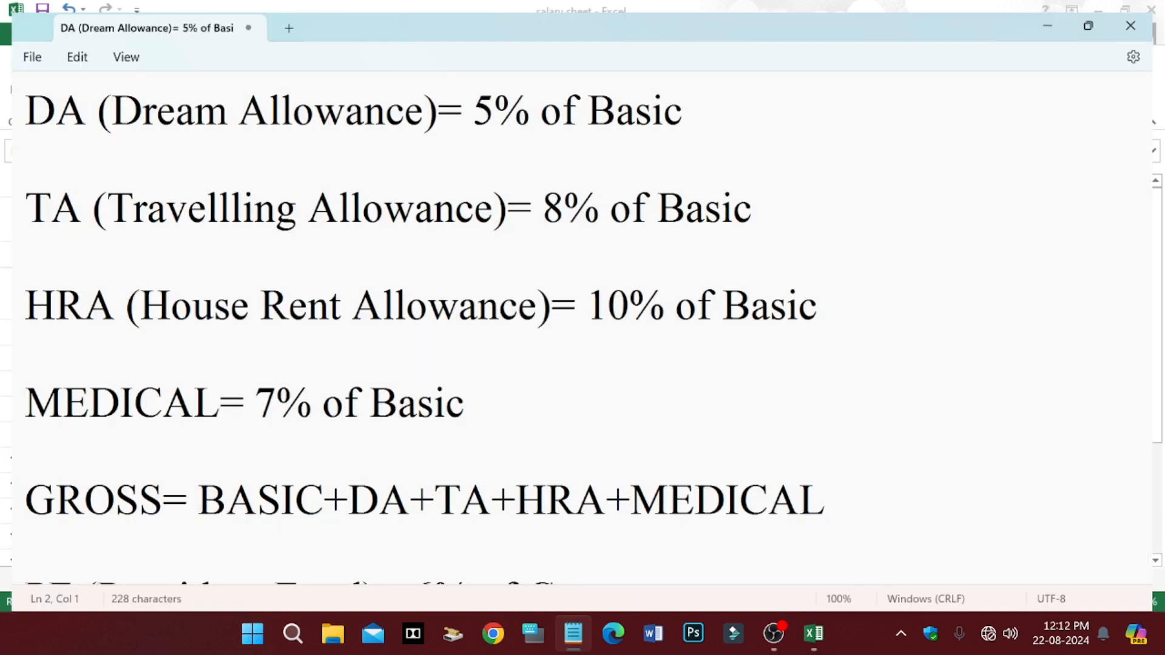
left_click_drag(112, 200, 494, 202)
left_click(481, 261)
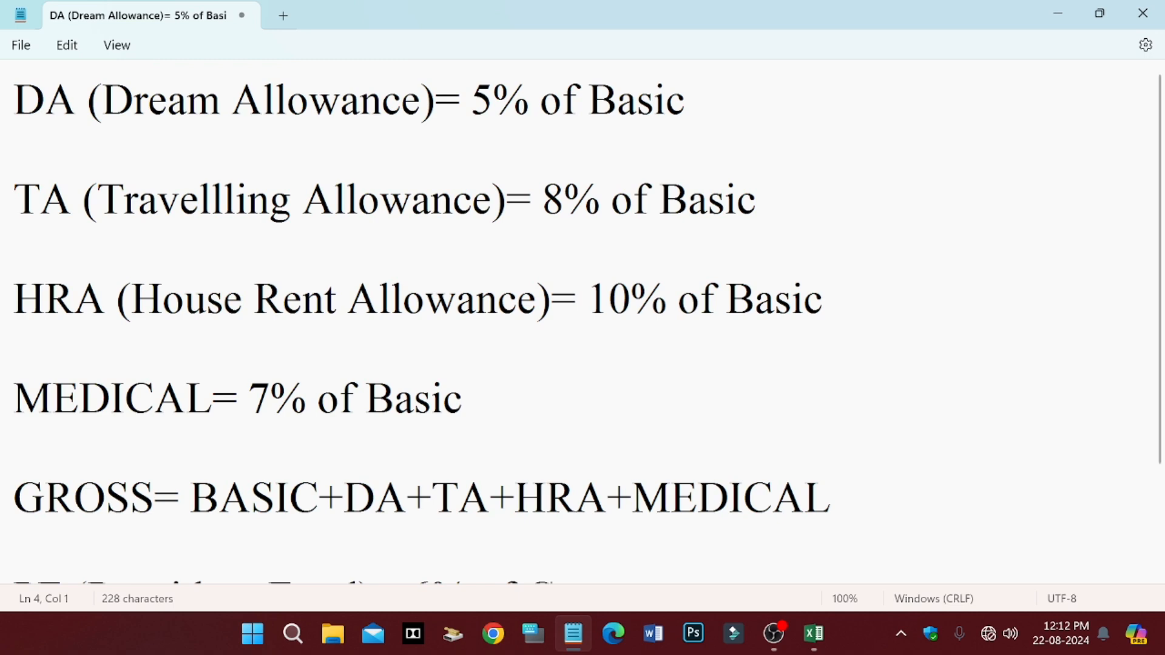
left_click_drag(542, 206, 777, 210)
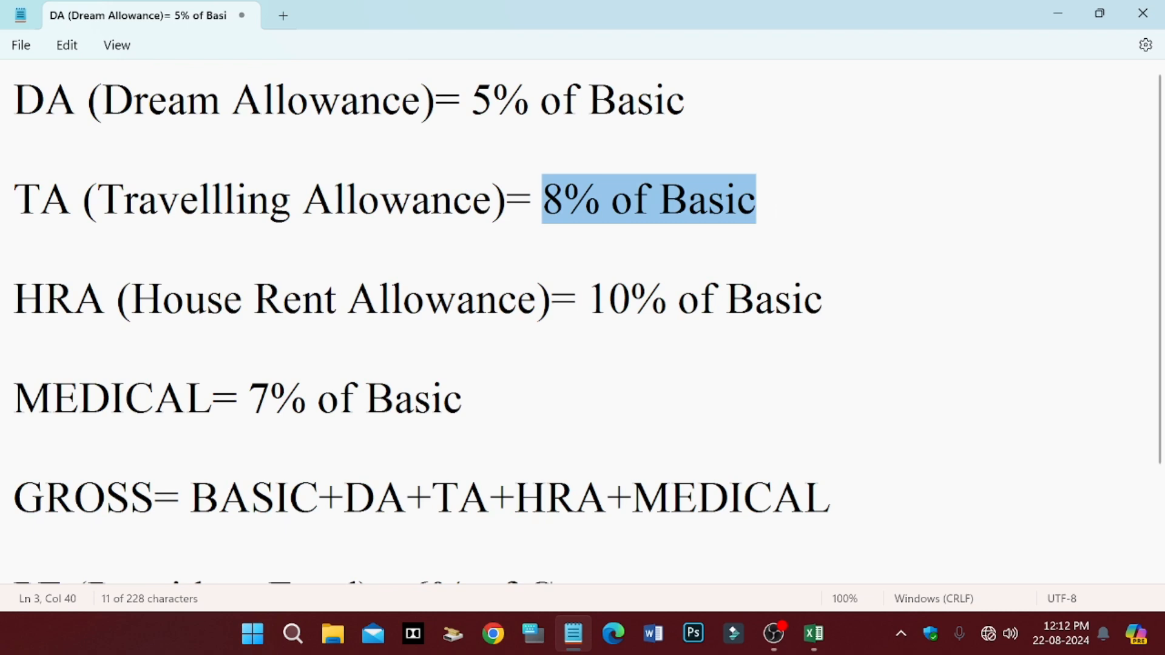
left_click(779, 210)
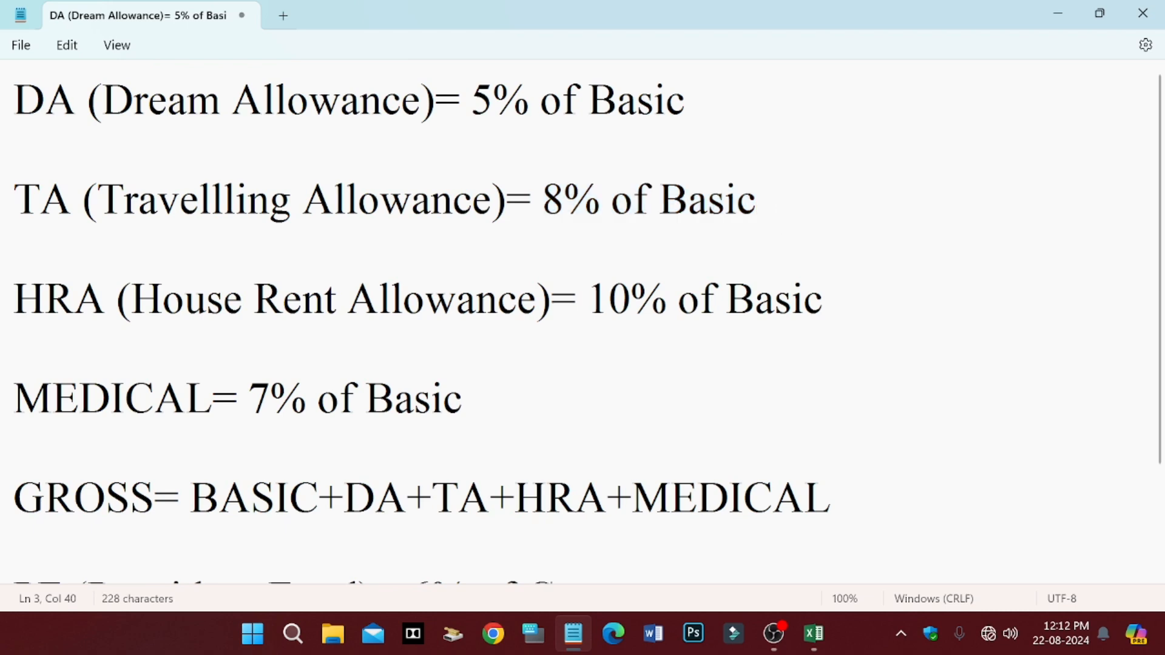
left_click_drag(661, 209, 758, 216)
left_click(600, 209)
Return to the Excel salary sheet and enter the TA formula =F5*8% in cell H5
left_click(576, 637)
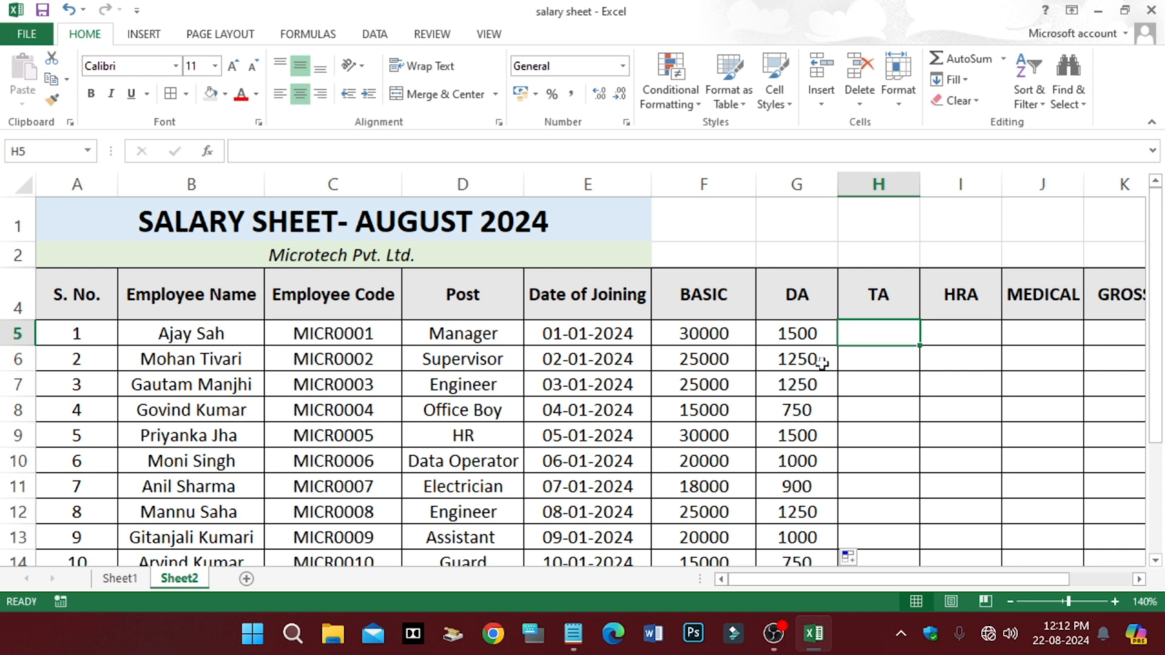
type("=f5*9")
key("BackSpace")
type("8")
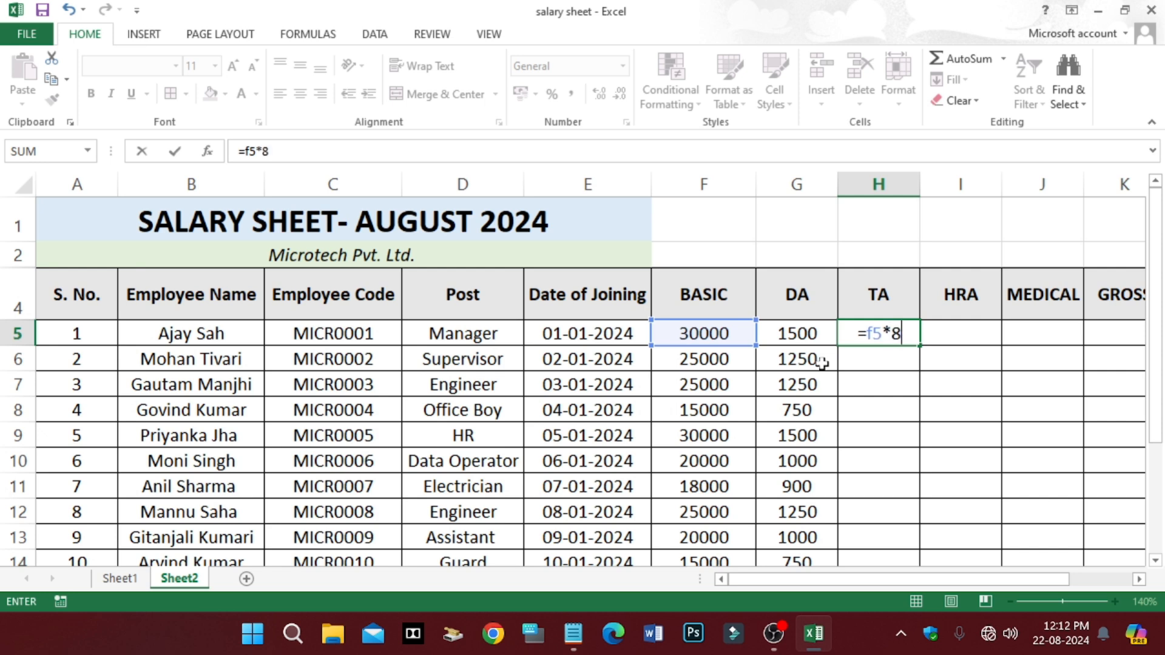
type("%")
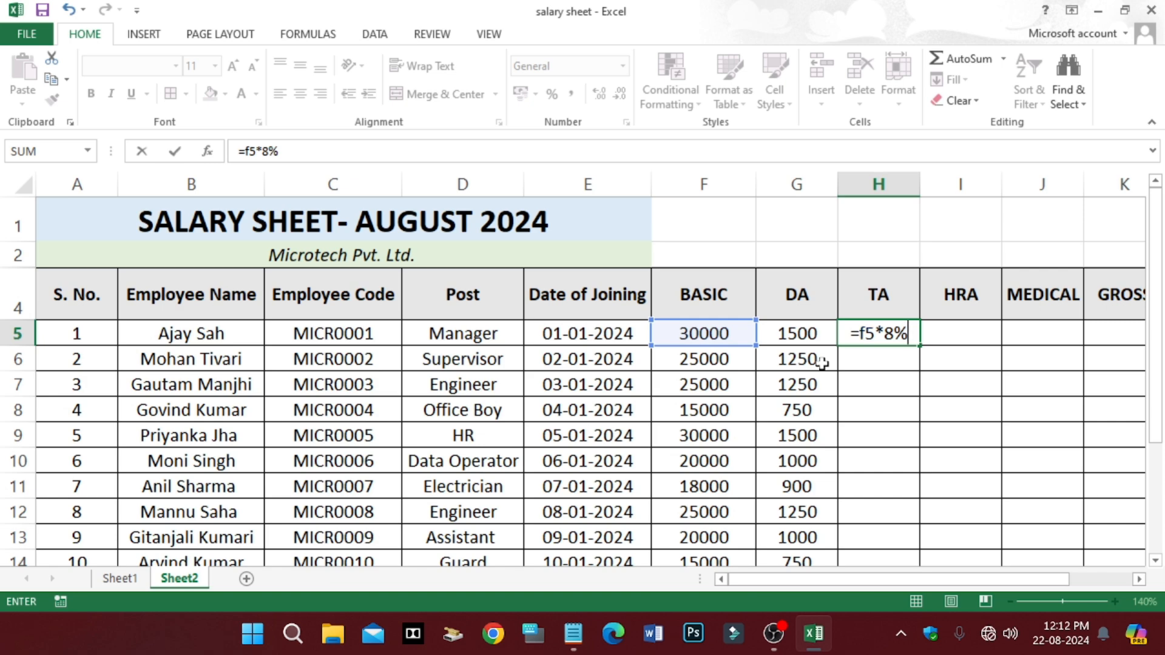
key("Return")
Fill the TA formula from H5 down to H14 for all employees
left_click(879, 332)
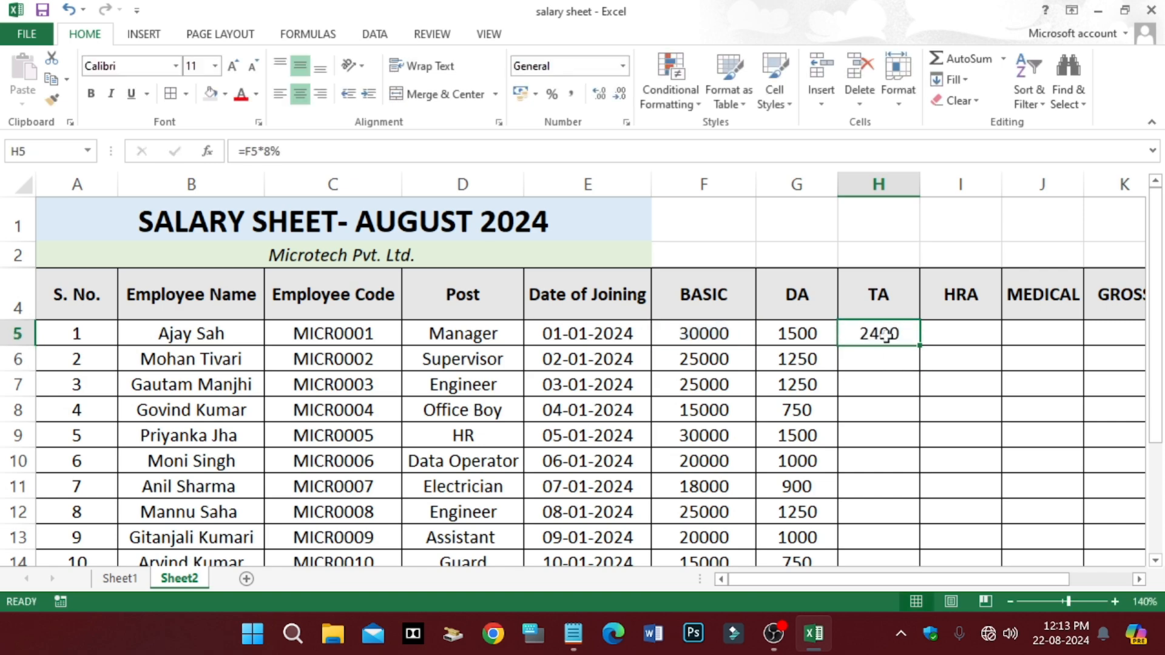
left_click_drag(920, 346, 914, 523)
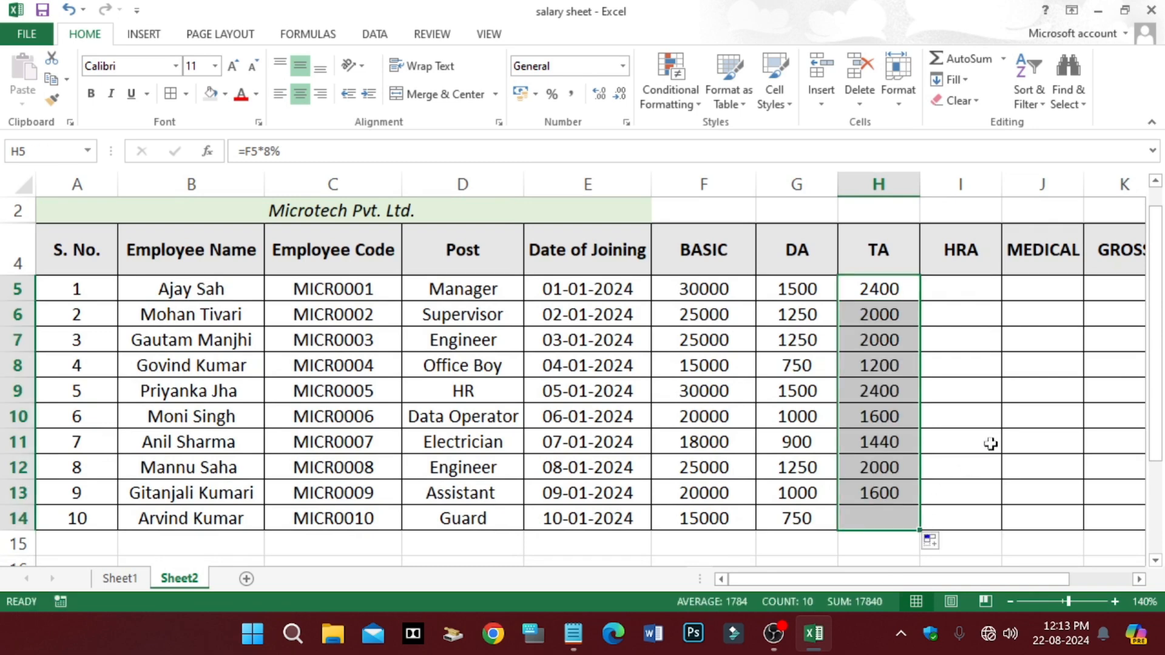
left_click(990, 442)
Select HRA cell I5 and look up the house rent allowance rule in the Notepad notes
scroll(991, 443, "up", 1)
left_click(960, 332)
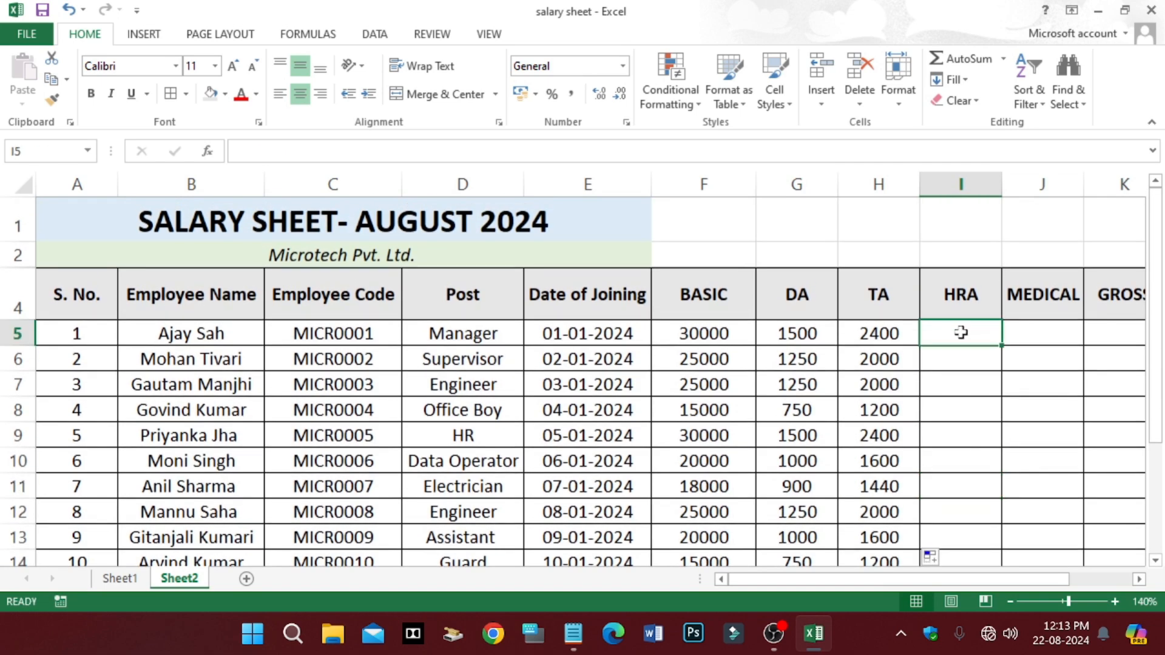
left_click(574, 634)
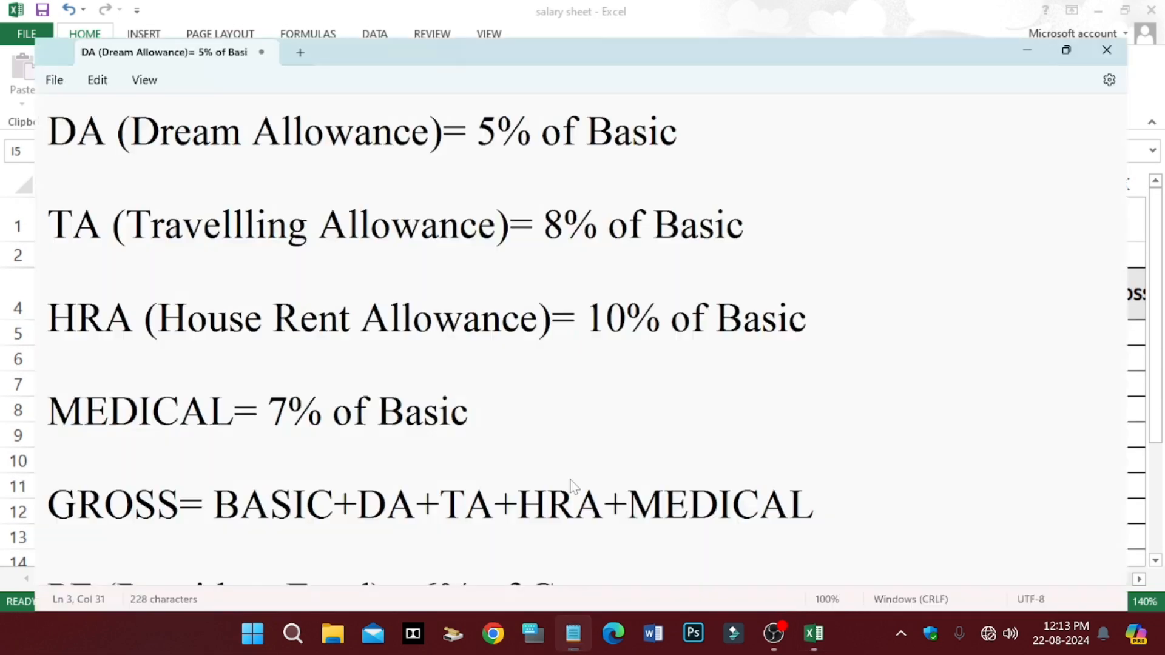
left_click_drag(131, 300, 538, 316)
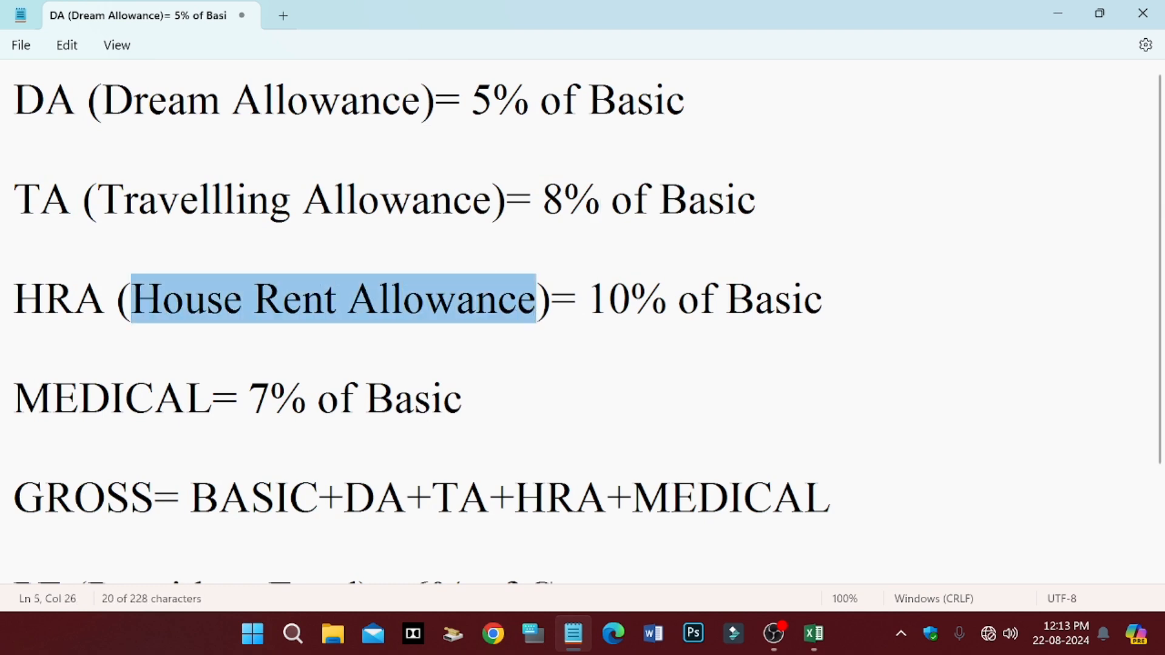
left_click(534, 349)
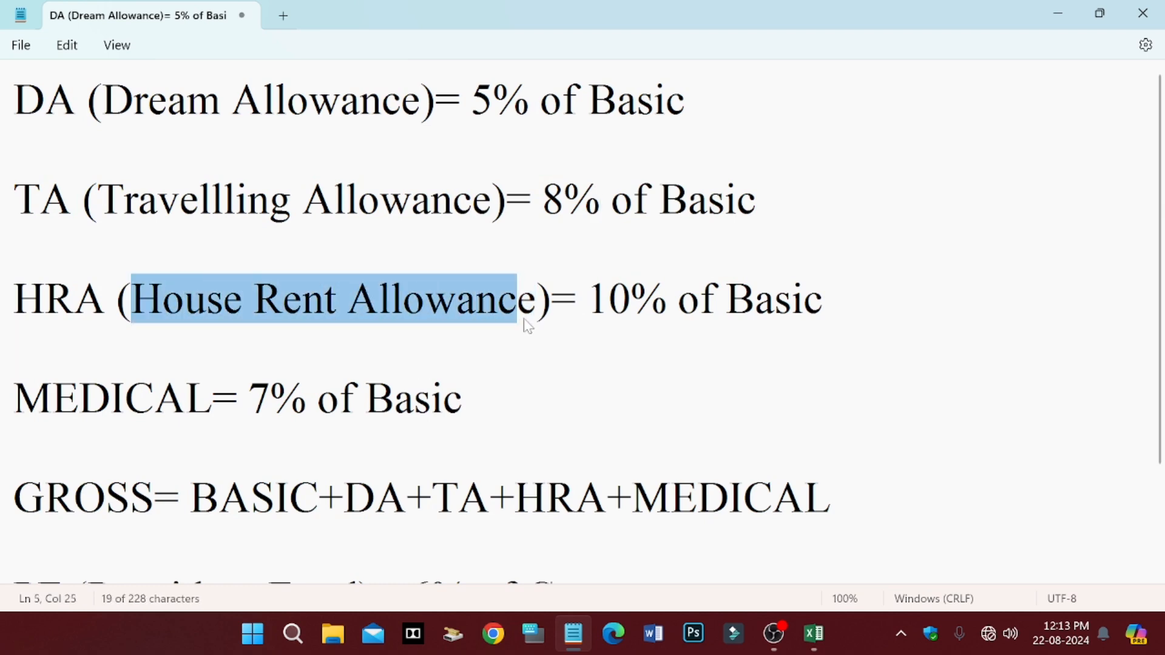
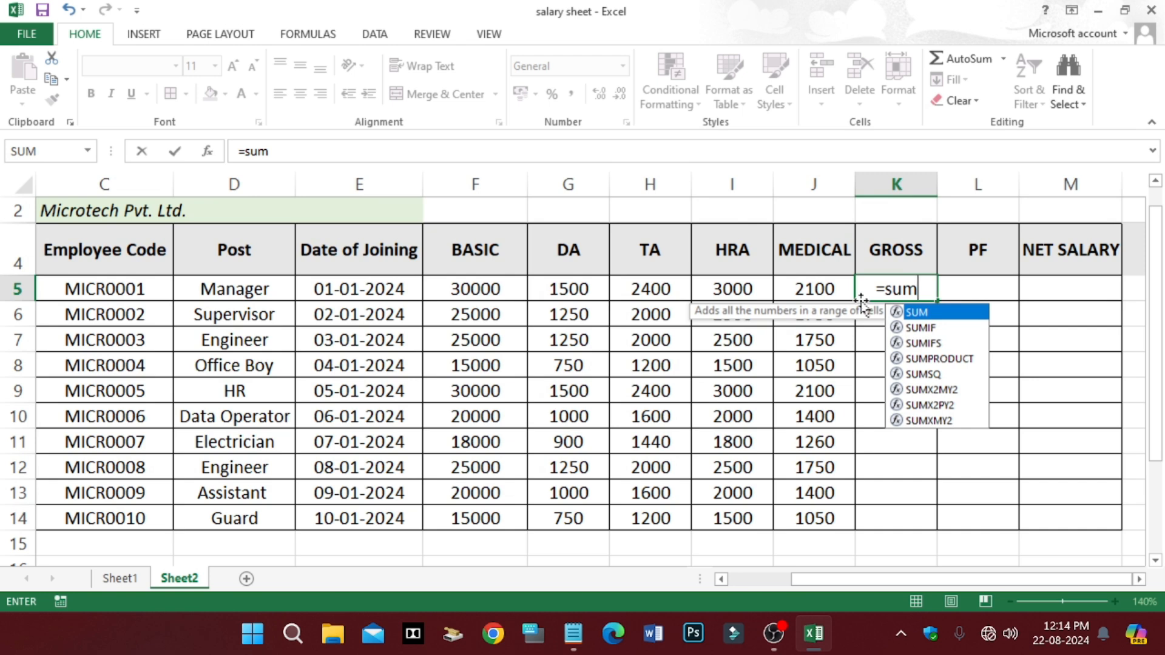
Complete the gross salary formula in cell K5 as =sum(f5..j5), adding basic, DA, TA, HRA and medical
type("(")
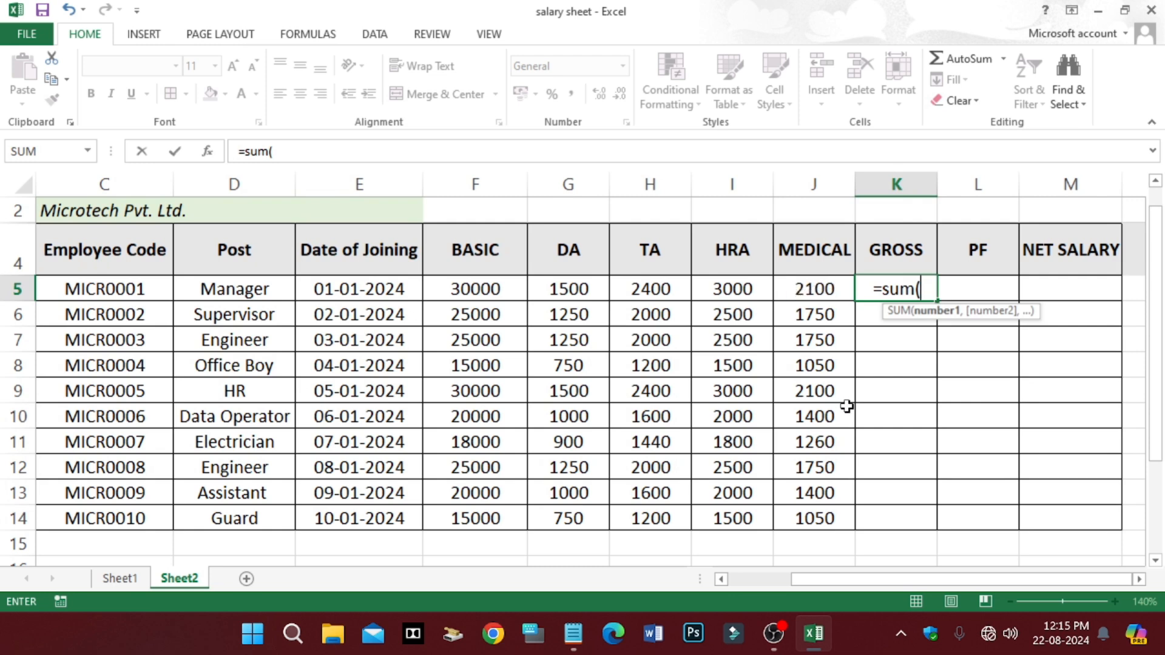
type("f5")
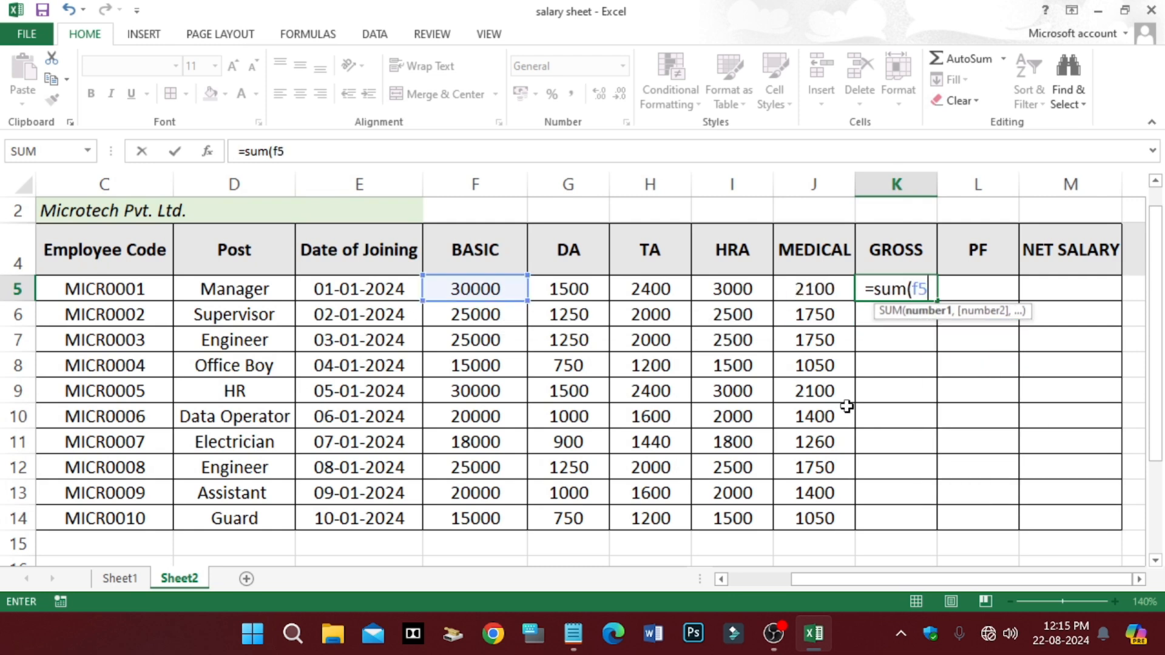
type("..")
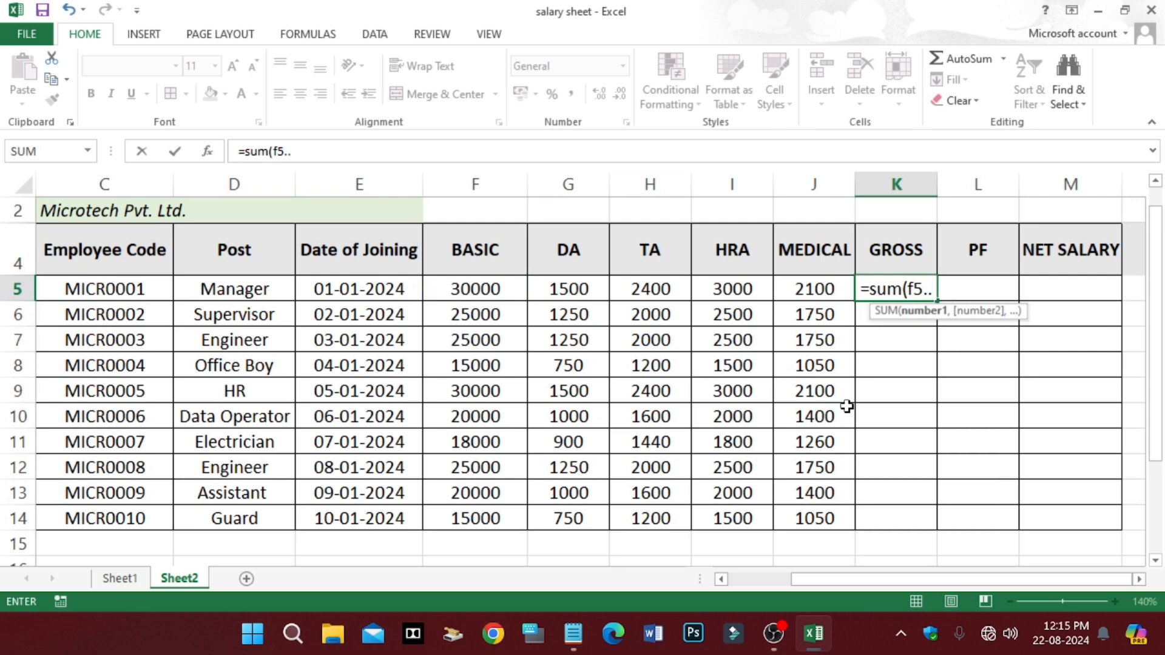
type("j5")
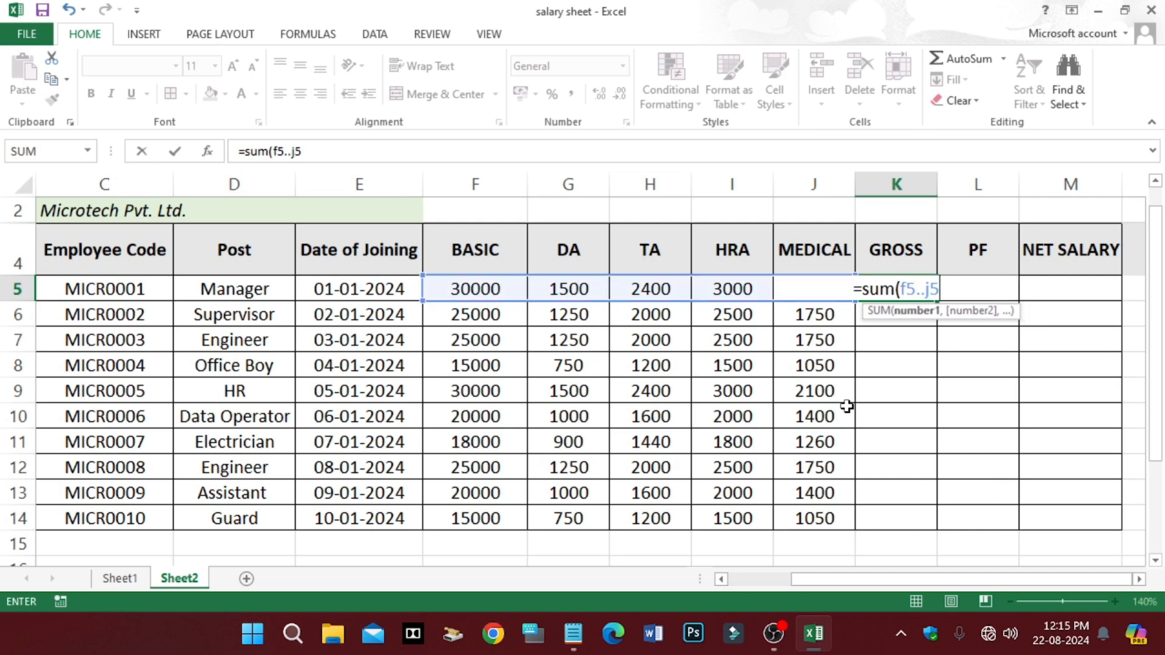
type(")")
key("Return")
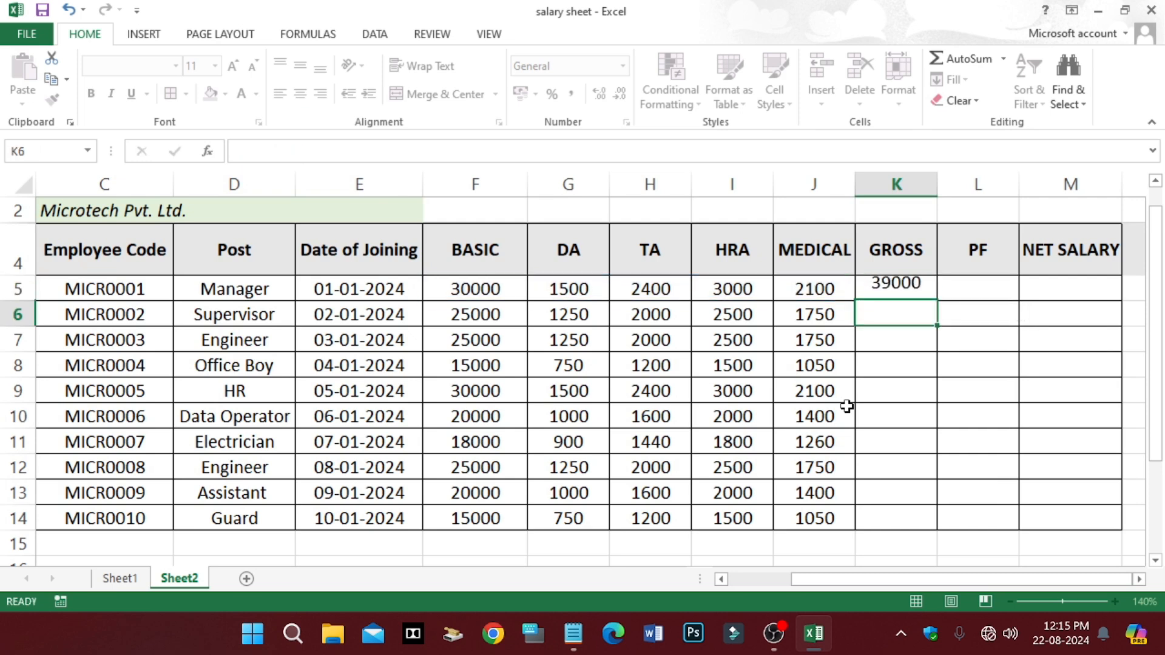
Fill the gross salary formula from K5 down to K14 for all employees
left_click(890, 288)
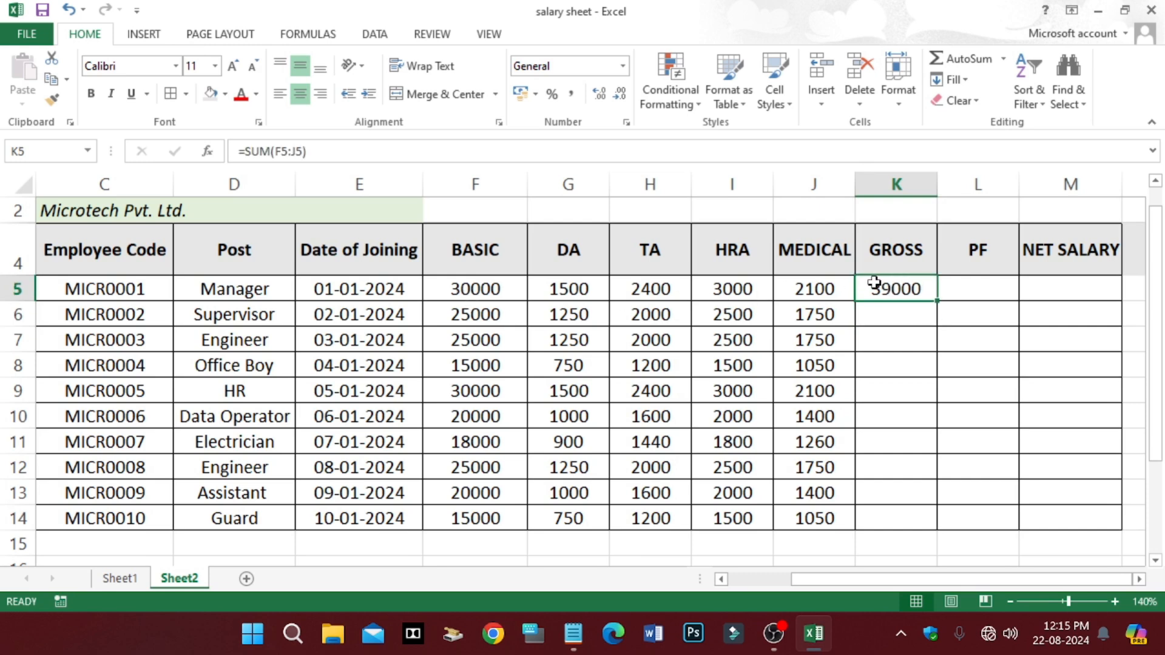
left_click_drag(937, 302, 929, 533)
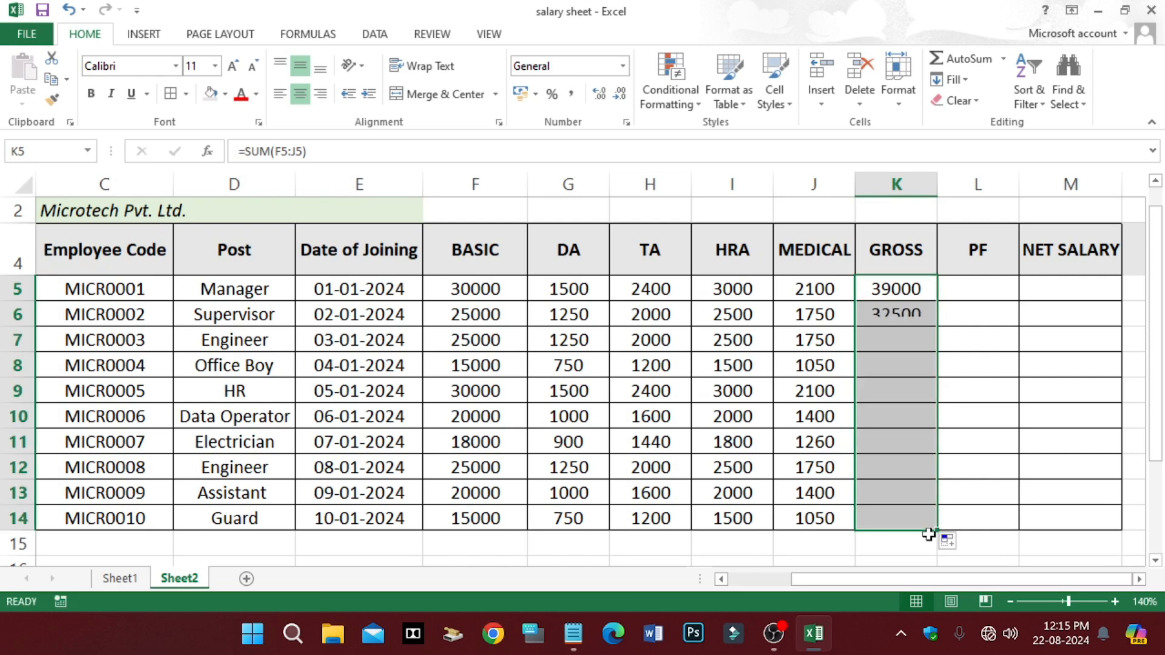
left_click(982, 431)
left_click(892, 290)
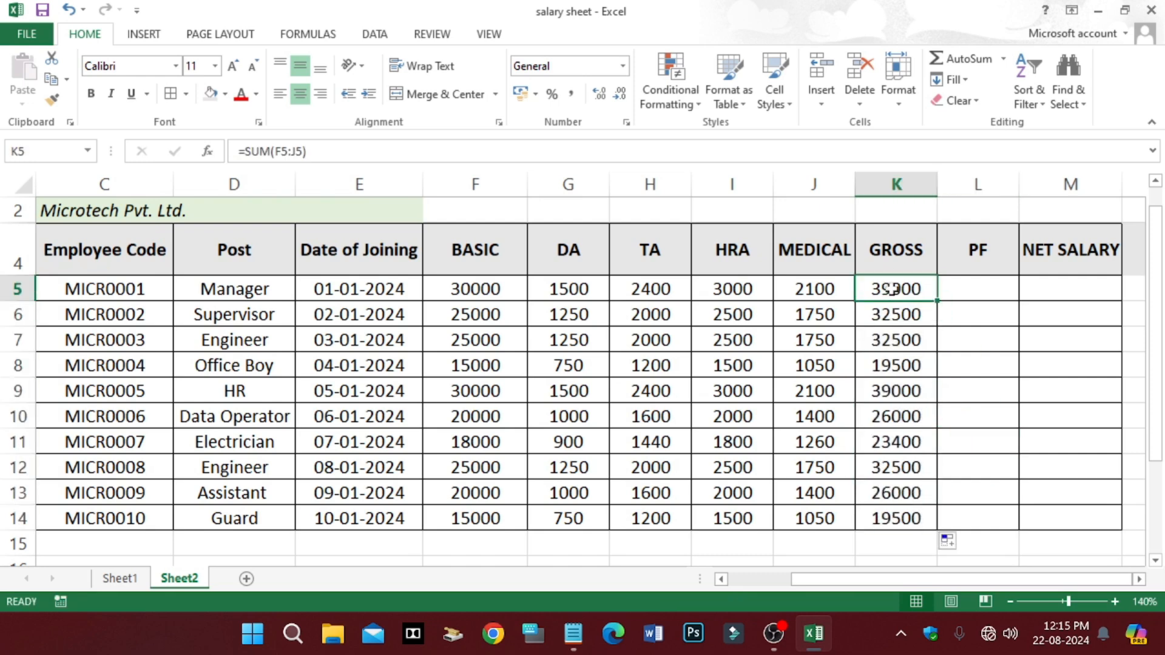
Select PF cell L5, then switch to the Notepad notes and examine how the provident fund is calculated
left_click(993, 286)
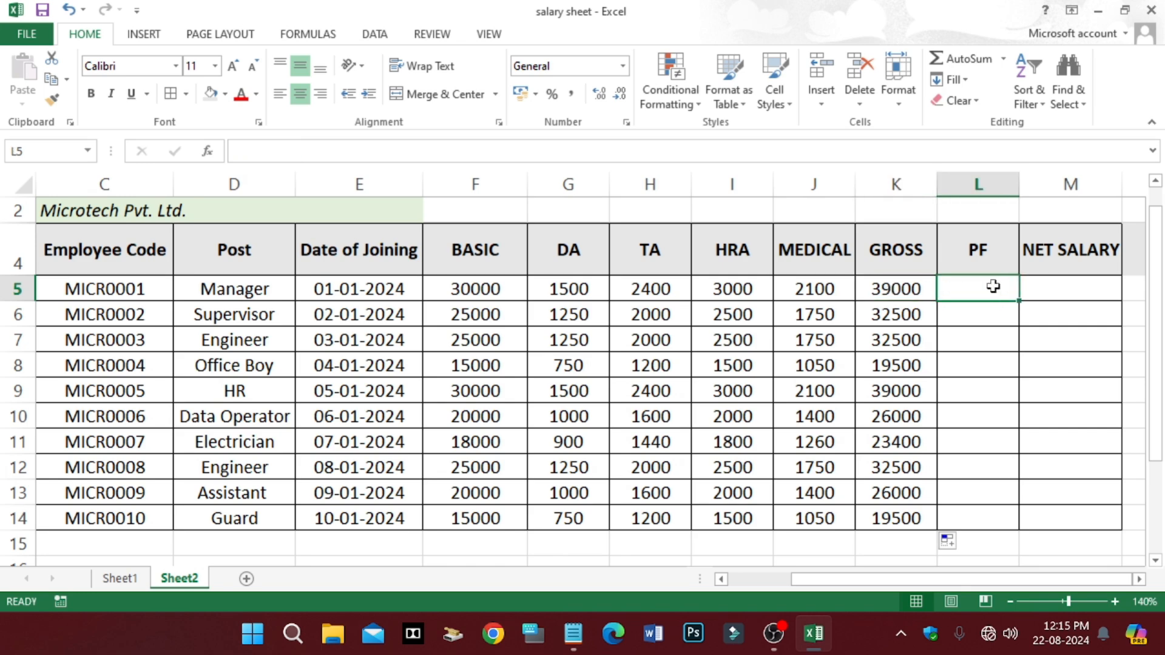
left_click(574, 633)
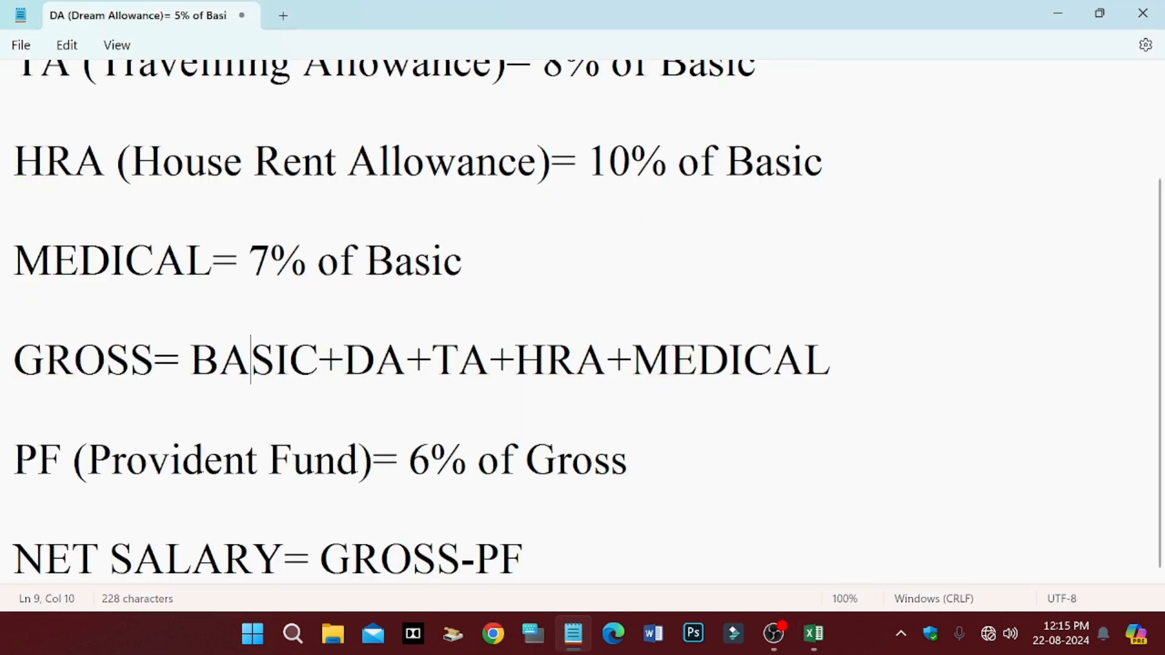
left_click_drag(88, 459, 361, 482)
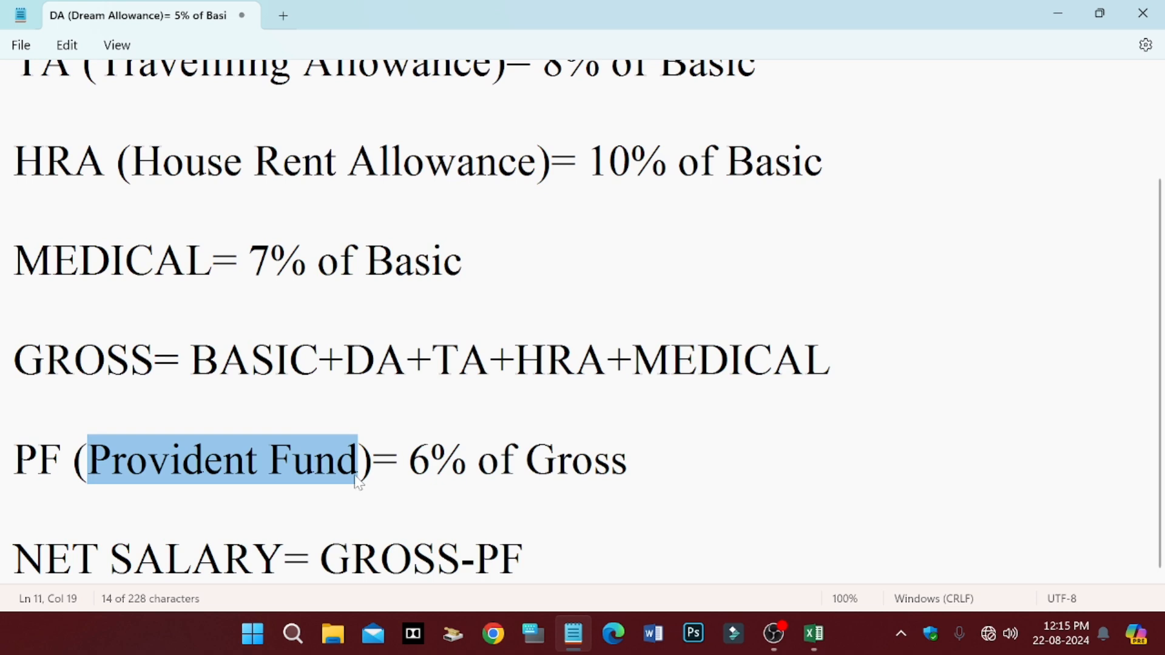
left_click(398, 466)
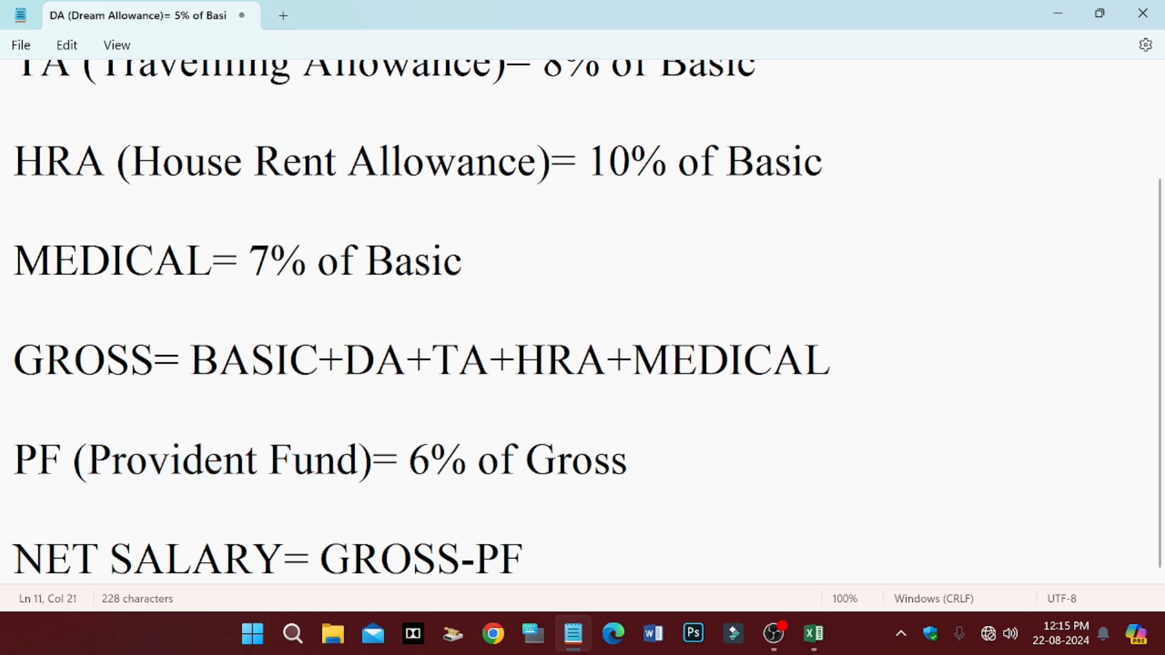
left_click_drag(409, 461, 655, 470)
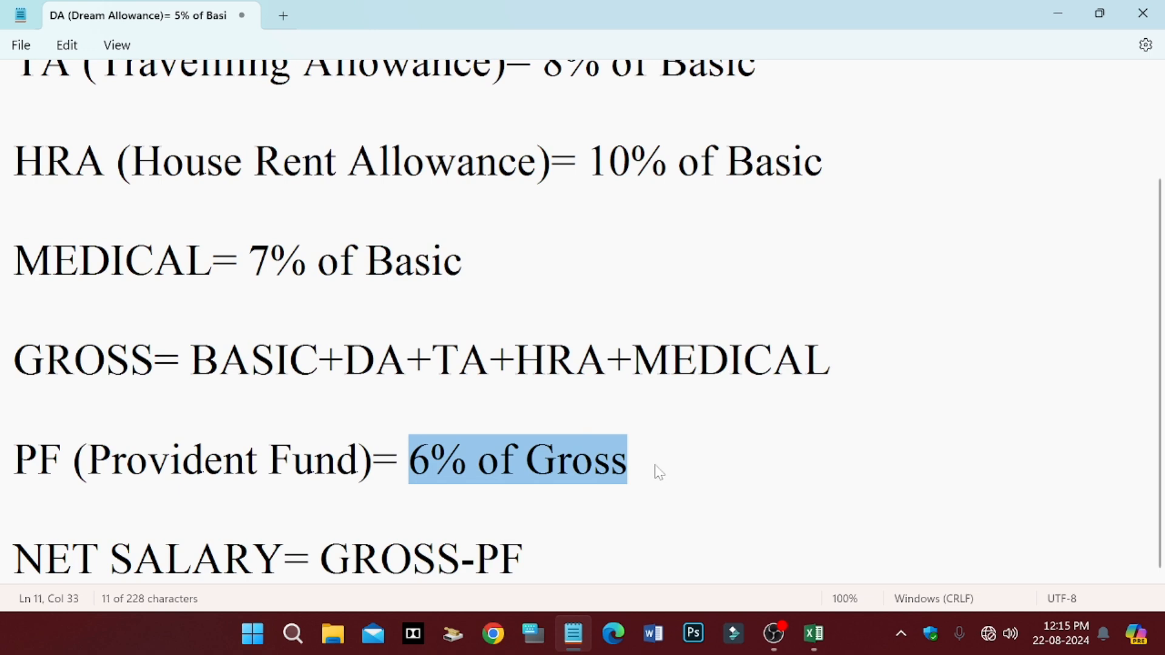
key("Down")
double_click(663, 476)
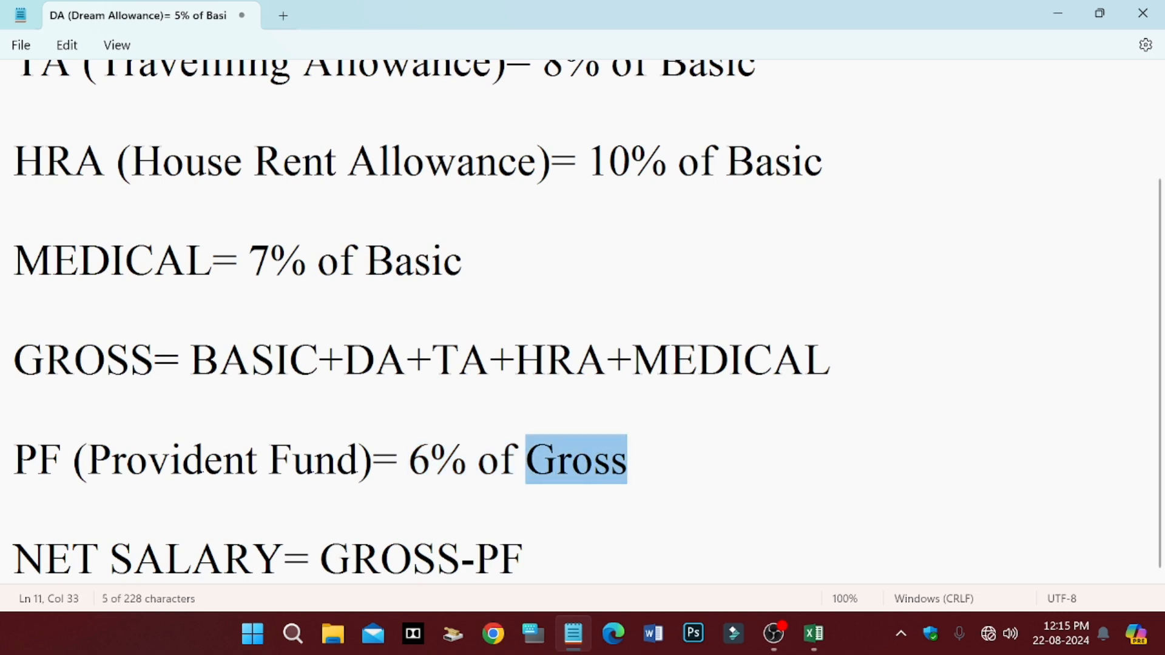
left_click_drag(466, 461, 394, 463)
Return to the Excel salary sheet to review gross cell K5 and PF cell L5, then recheck the PF percentage in the Notepad notes
left_click(814, 633)
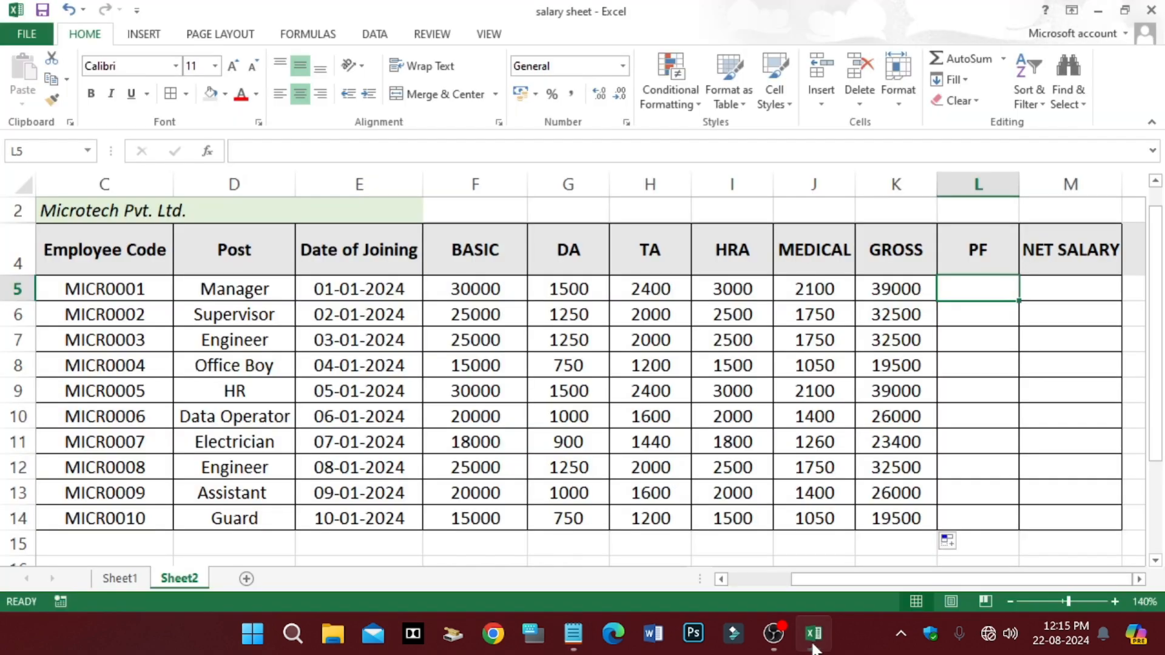
left_click(945, 364)
left_click(911, 291)
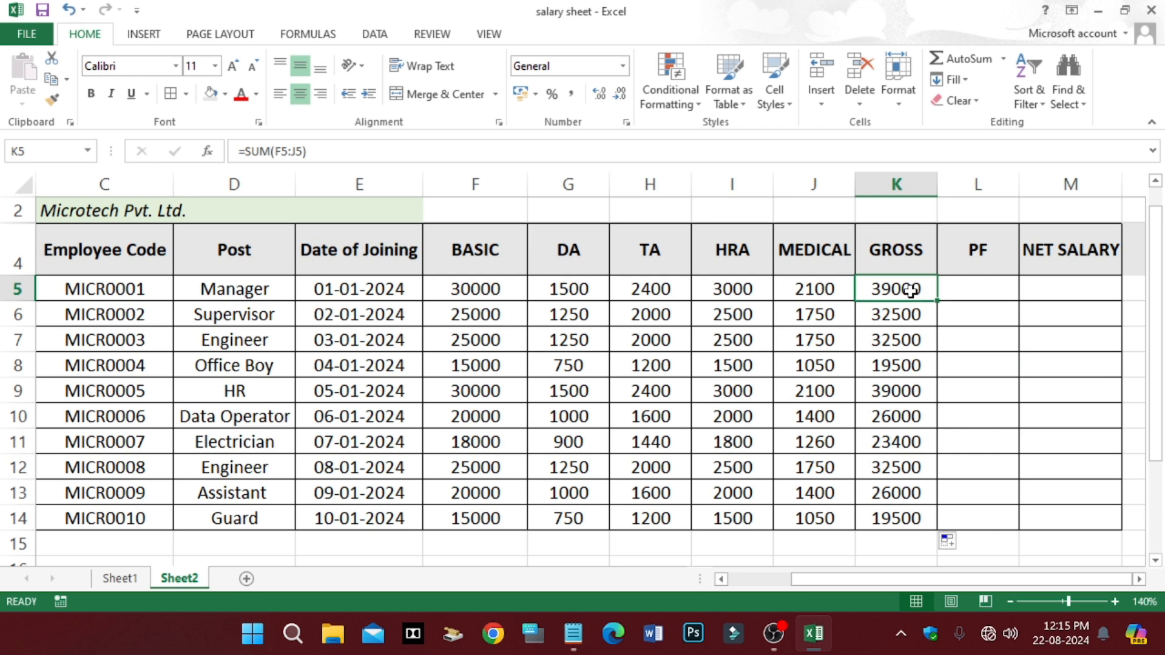
left_click(973, 289)
left_click(889, 289)
left_click(573, 634)
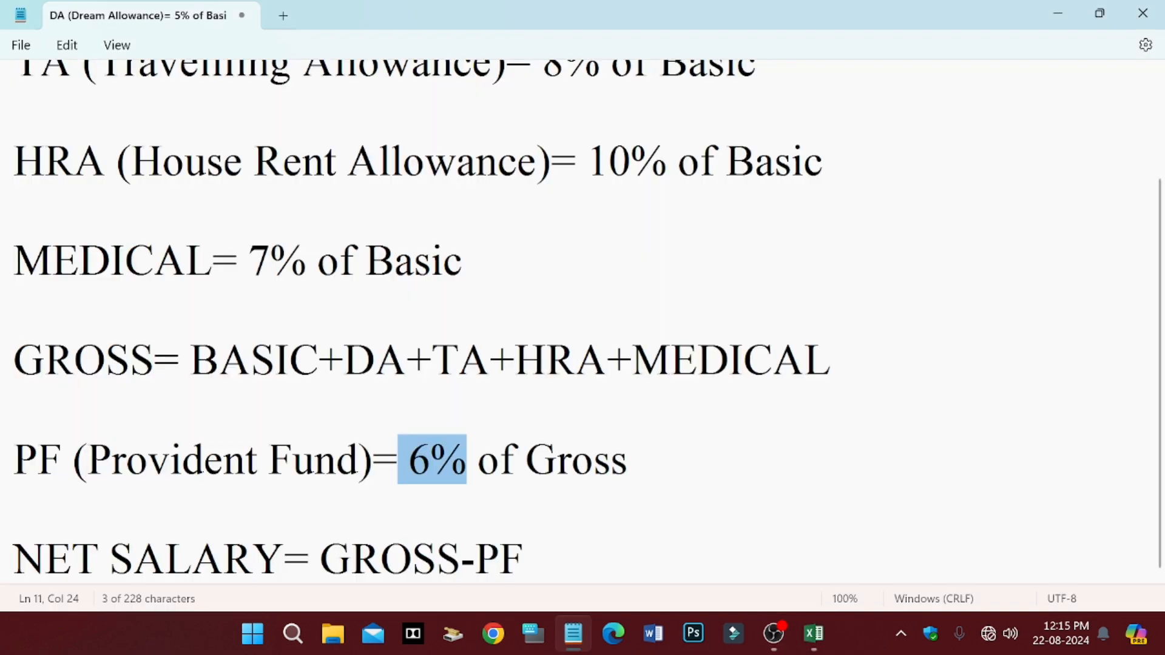
Return to the Excel salary sheet and enter the PF formula =k5*6% in cell L5
left_click(813, 634)
left_click(981, 291)
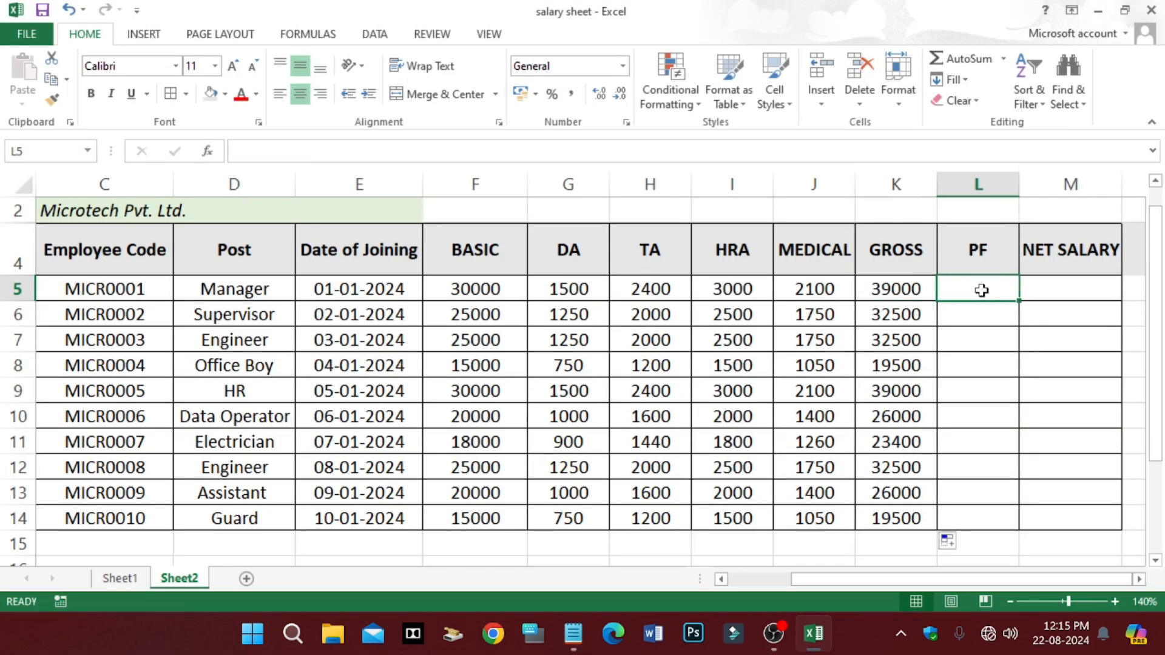
type("=k")
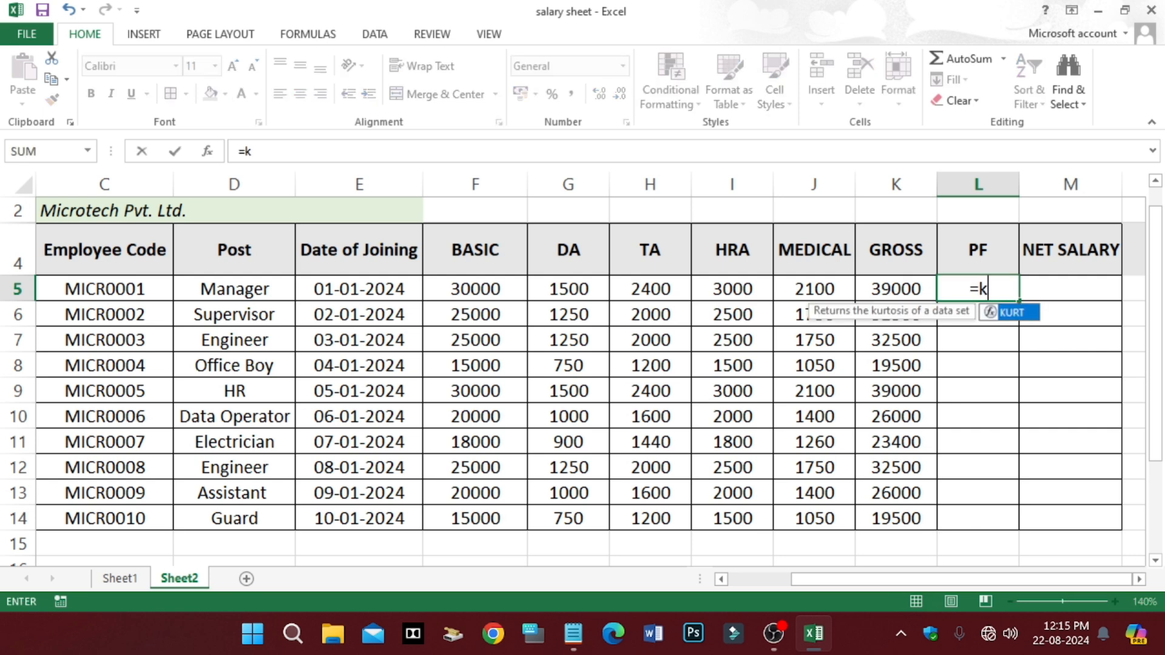
type("5")
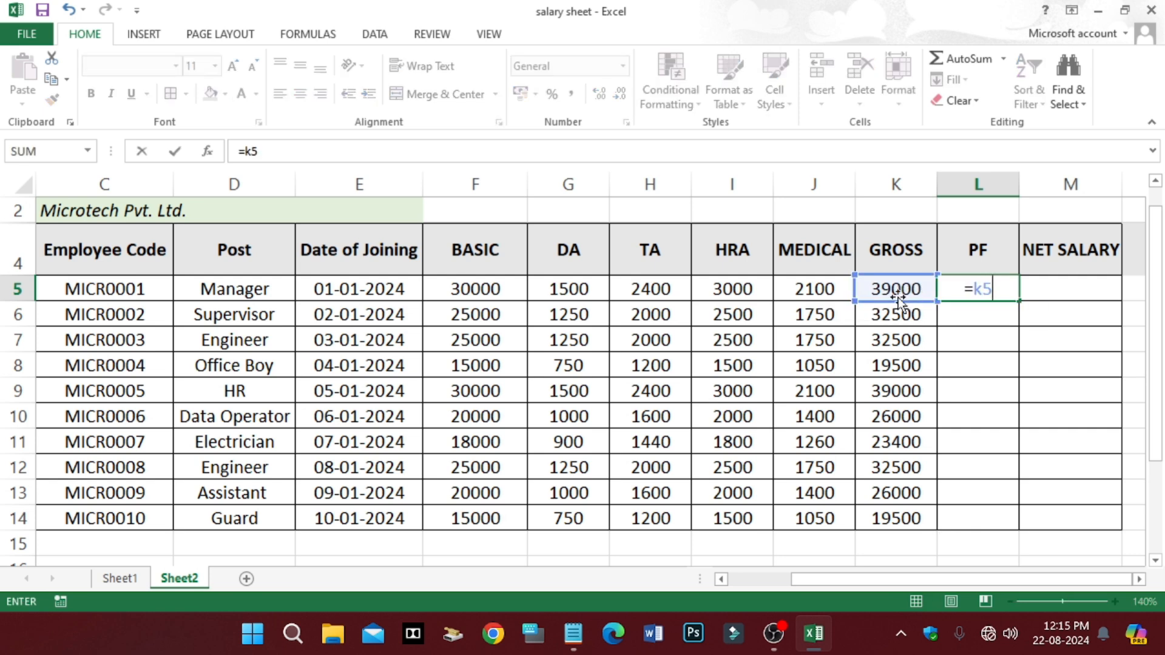
type("*6%")
key("Return")
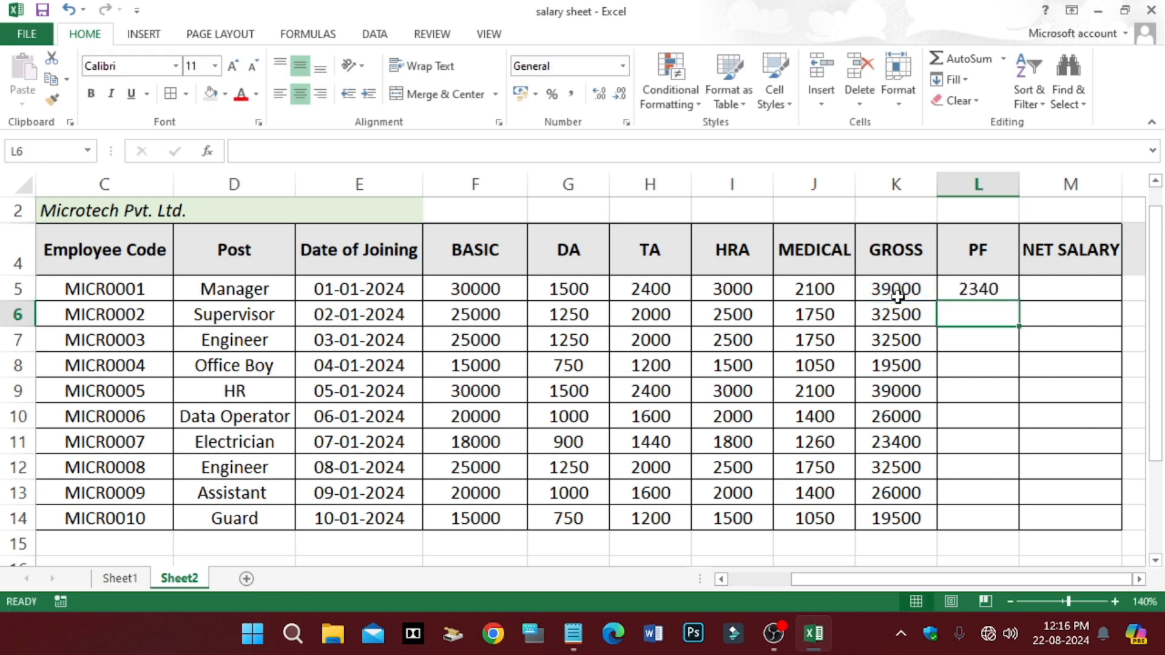
Fill the PF formula from L5 down to L14 for all employees
left_click(963, 293)
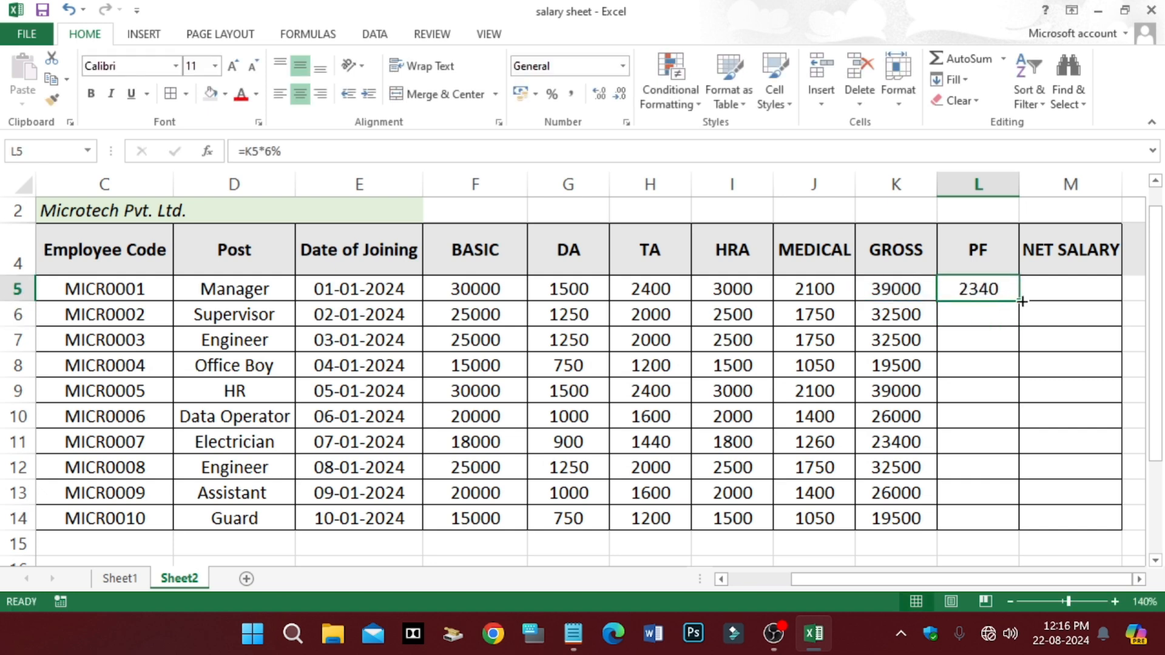
left_click_drag(1022, 302, 1021, 529)
left_click(1060, 352)
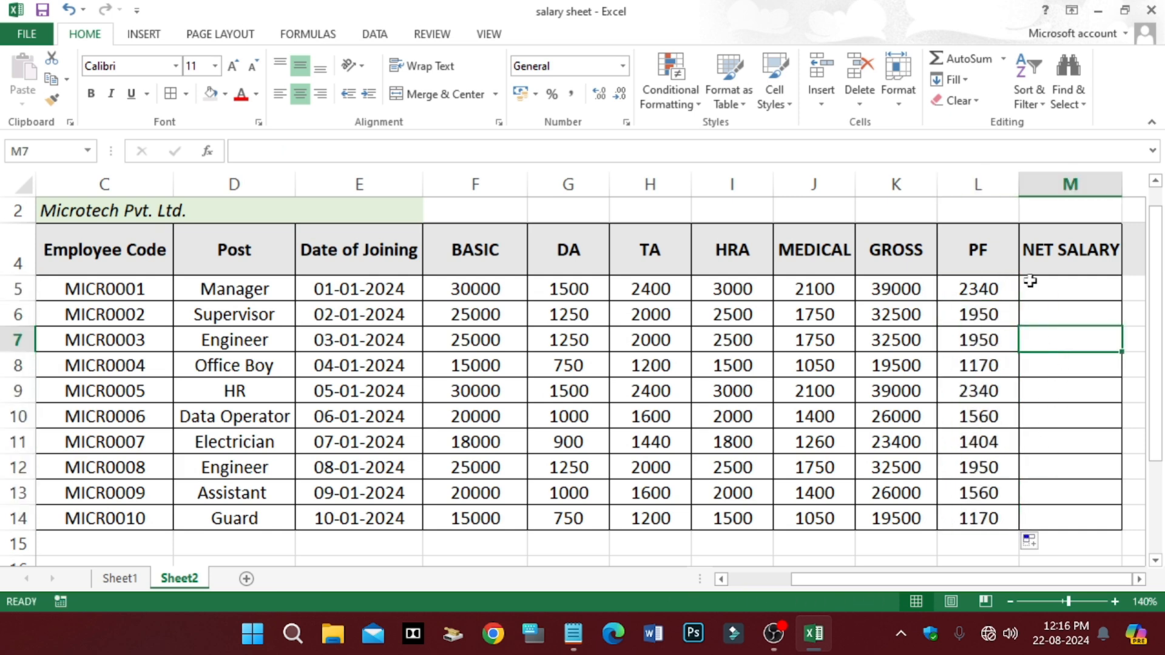
Select net salary cell M5 and look up the net salary rule in the Notepad notes
left_click(1065, 291)
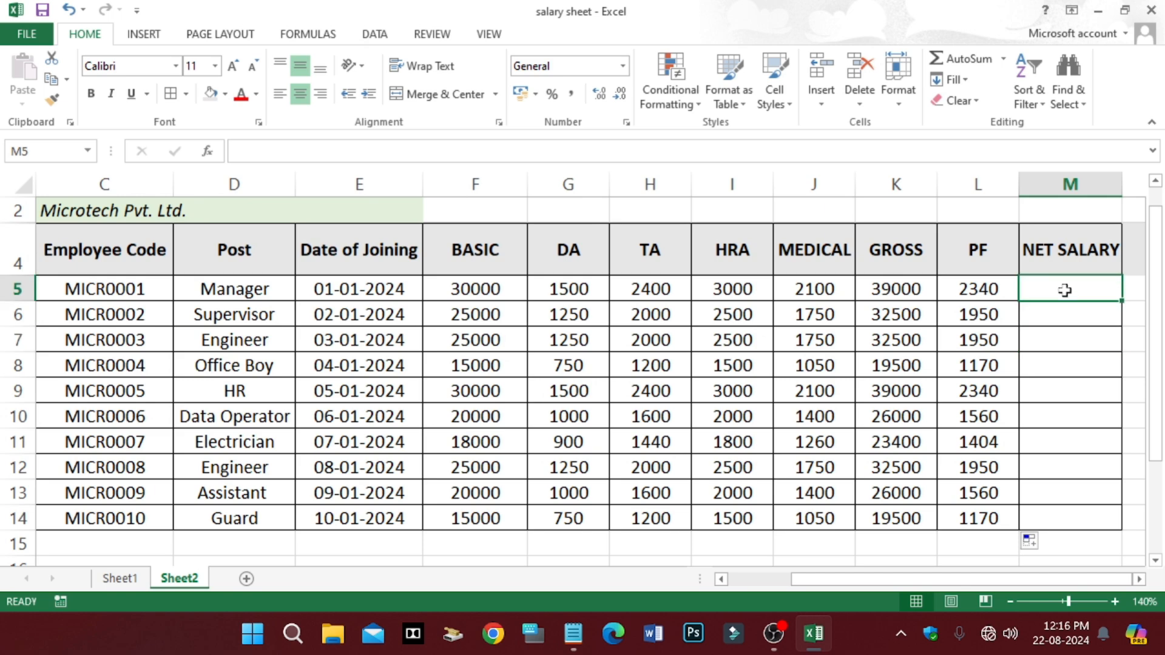
left_click(573, 634)
left_click(320, 560)
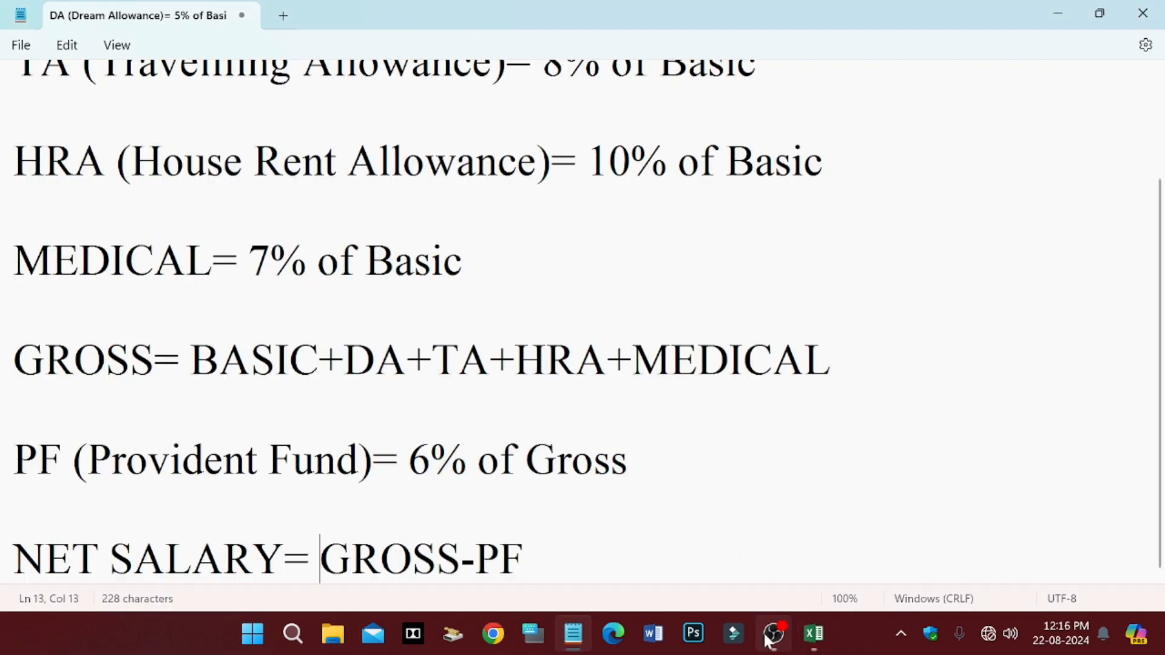
Return to the Excel salary sheet and examine gross cell K5 and PF cell L5 as the inputs for net salary
left_click(814, 634)
left_click(907, 293)
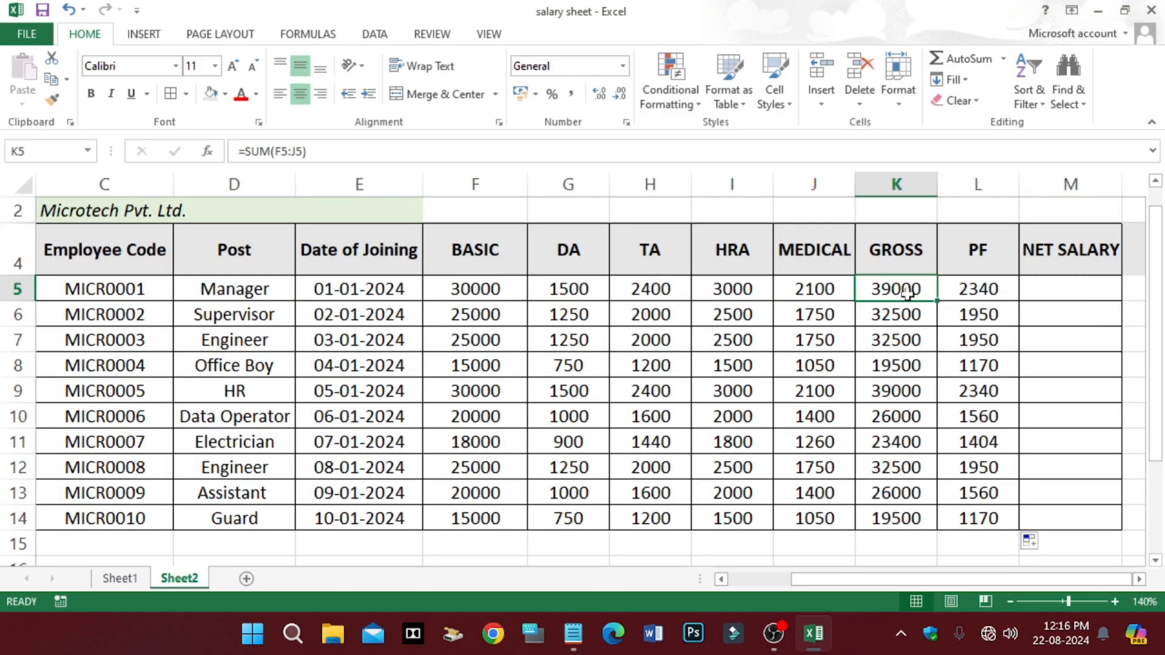
left_click(983, 290)
left_click(1078, 292)
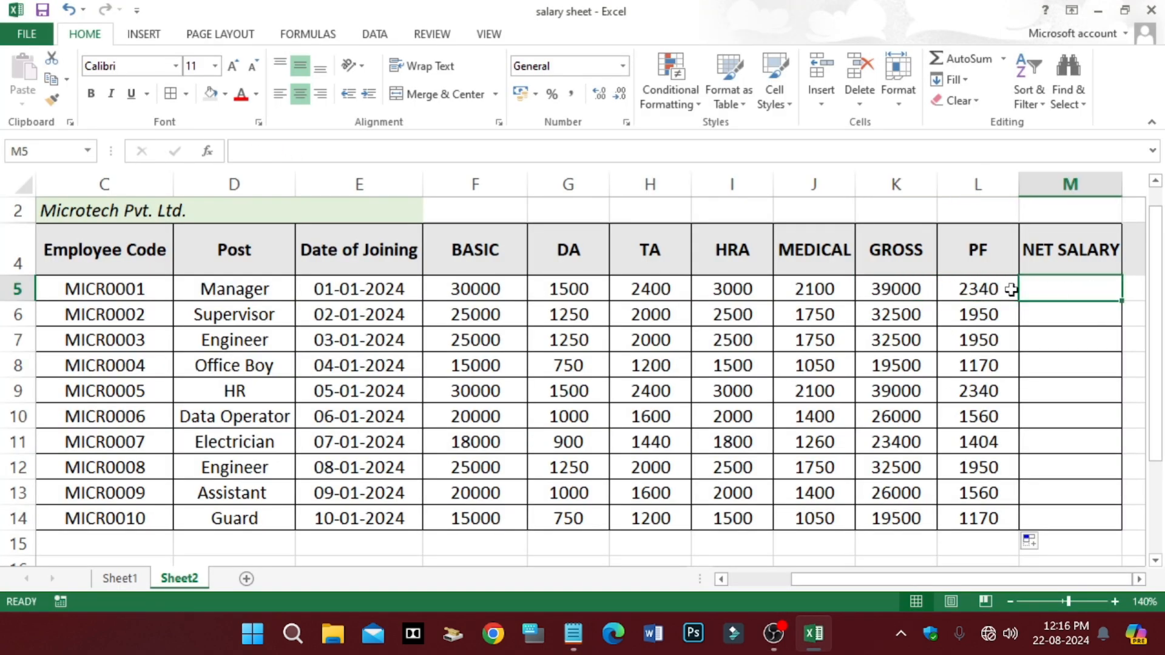
left_click(913, 290)
left_click(1007, 294)
left_click(901, 290)
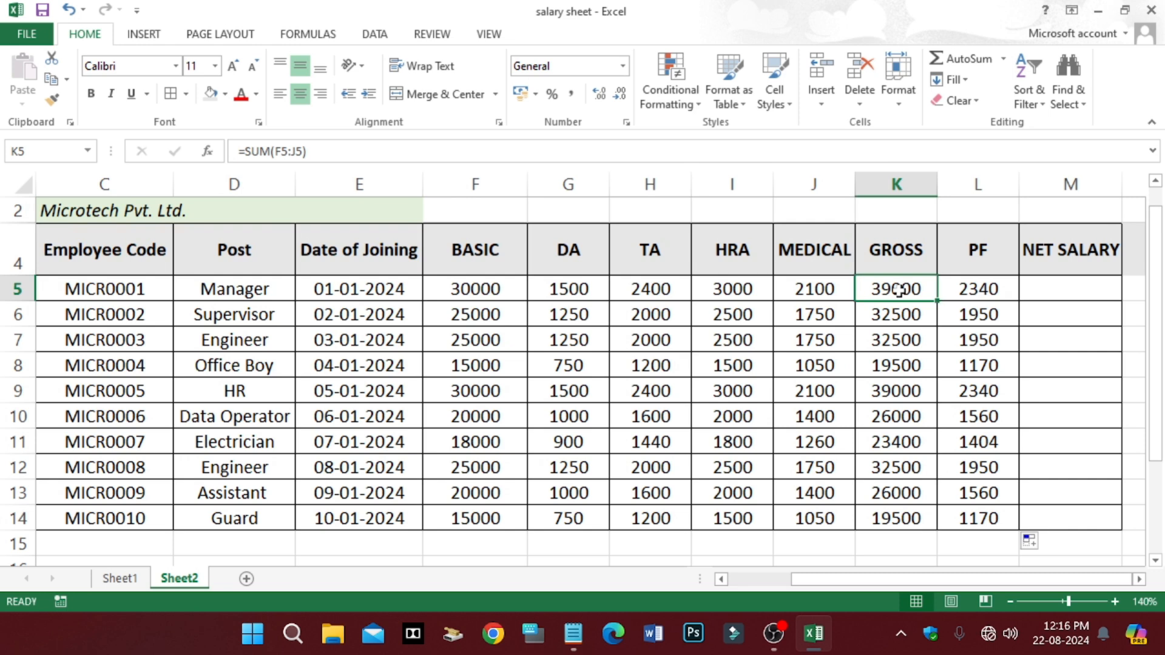
left_click(989, 290)
left_click(893, 291)
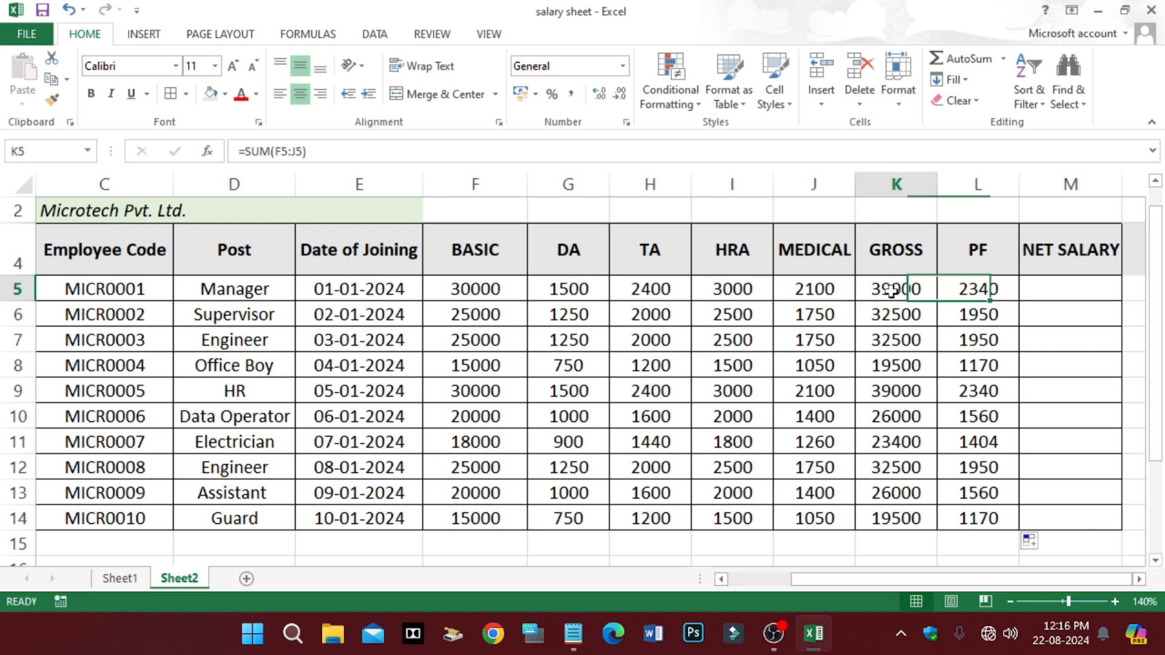
left_click(987, 292)
Enter the net salary formula =k5-l5 in cell M5, subtracting PF from gross
left_click(1056, 292)
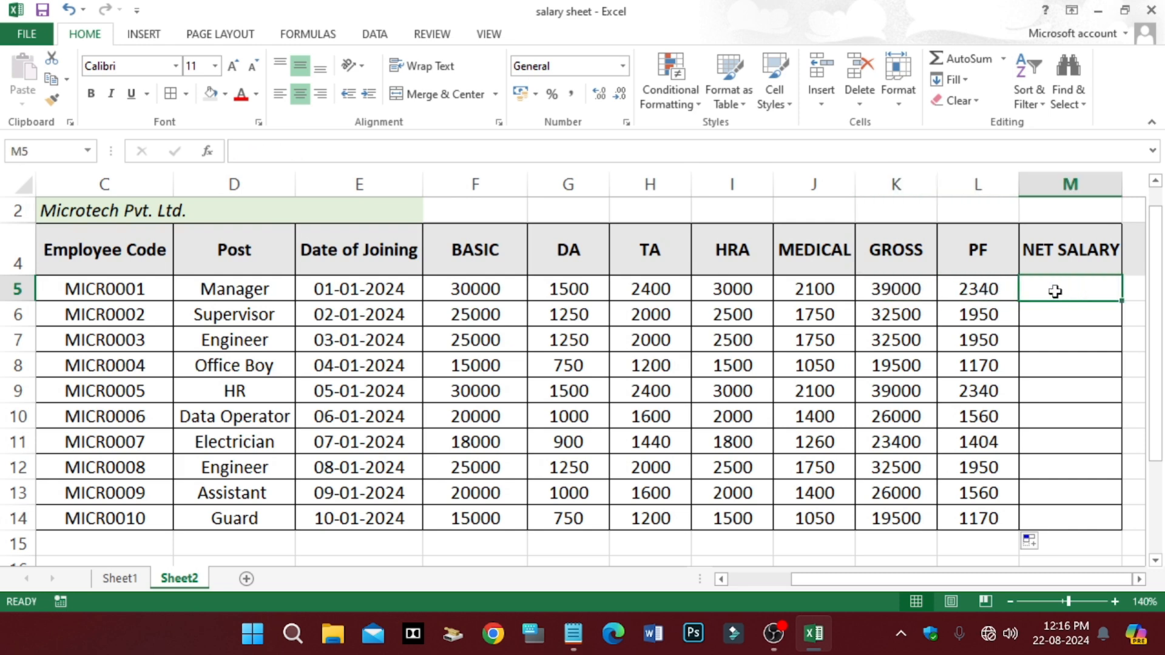
type("=")
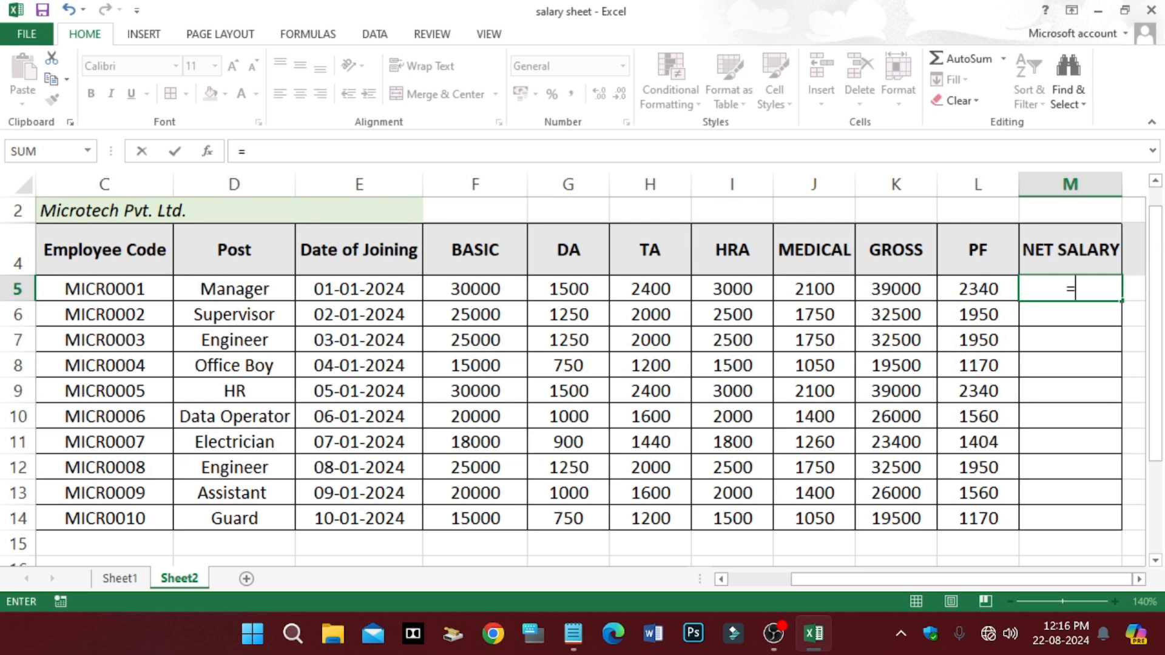
type("k5")
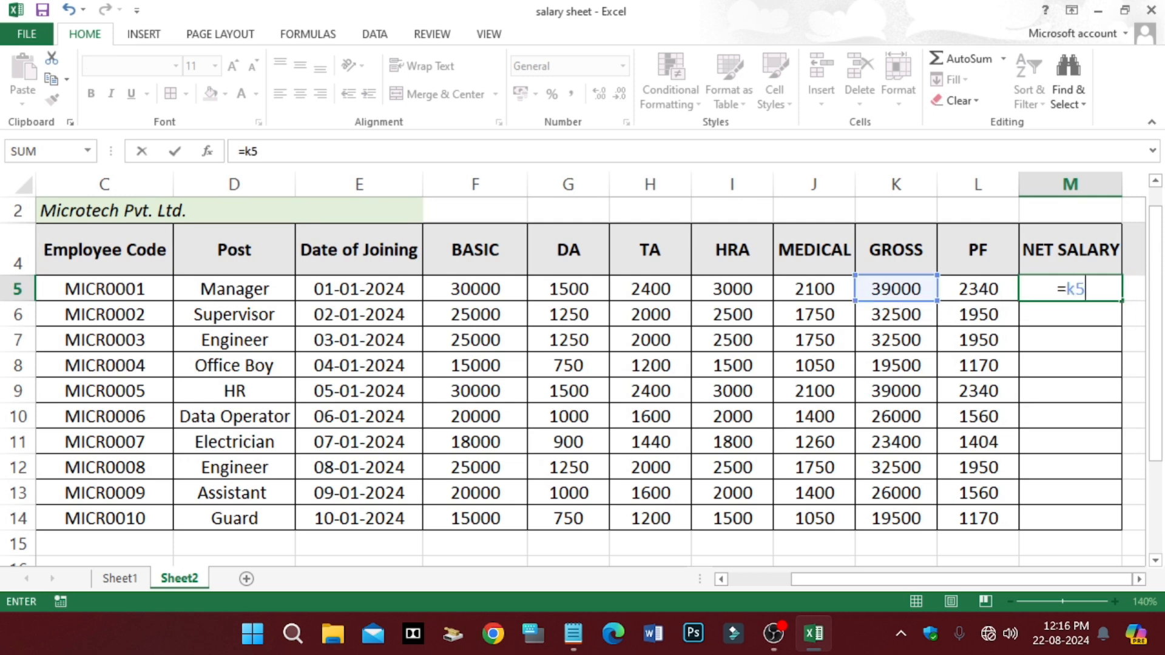
type("-l5")
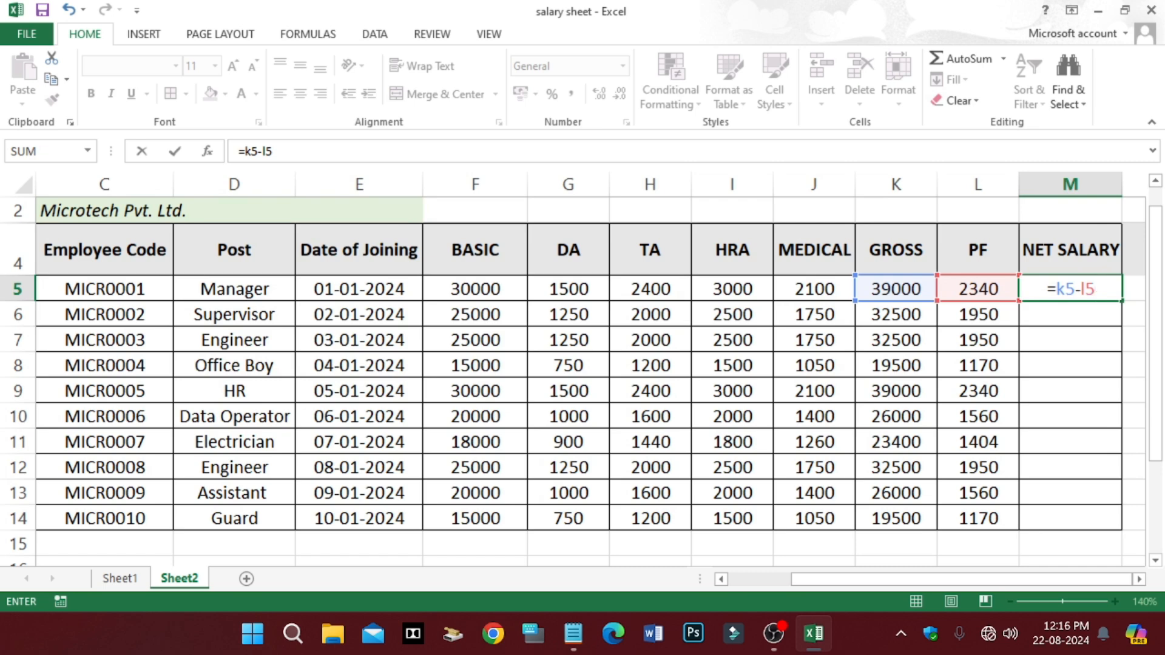
key("Return")
Commit the net salary formula and fill it from M5 down to M14 for all employees
scroll(1062, 290, "down", 1)
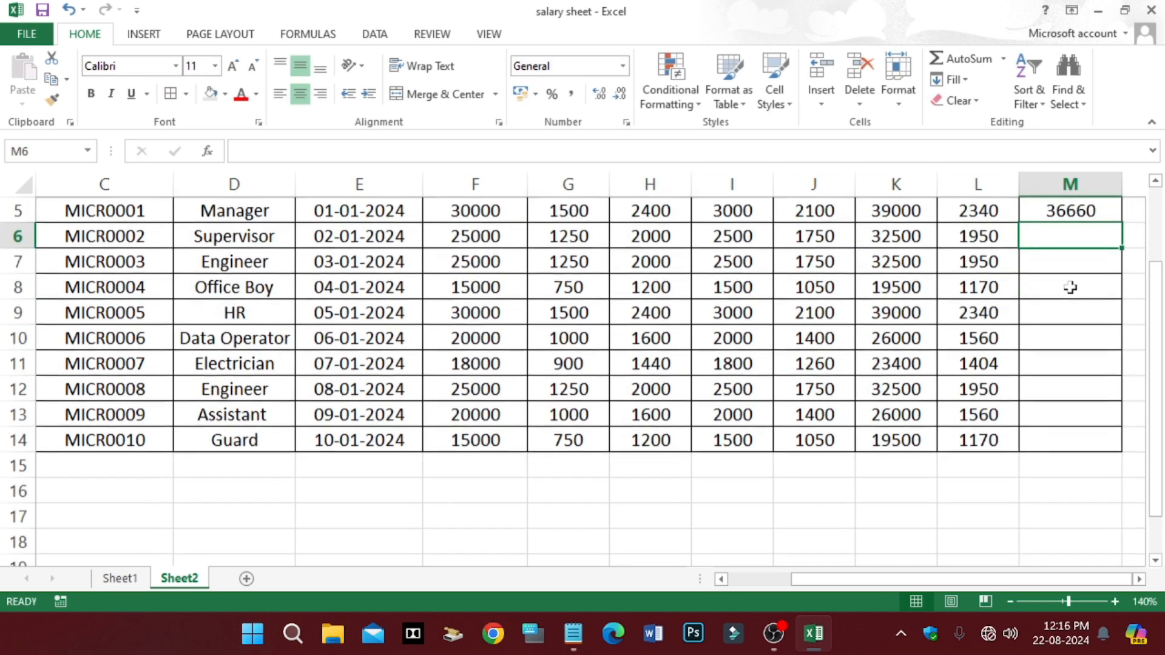
scroll(1032, 395, "up", 2)
left_click(1080, 336)
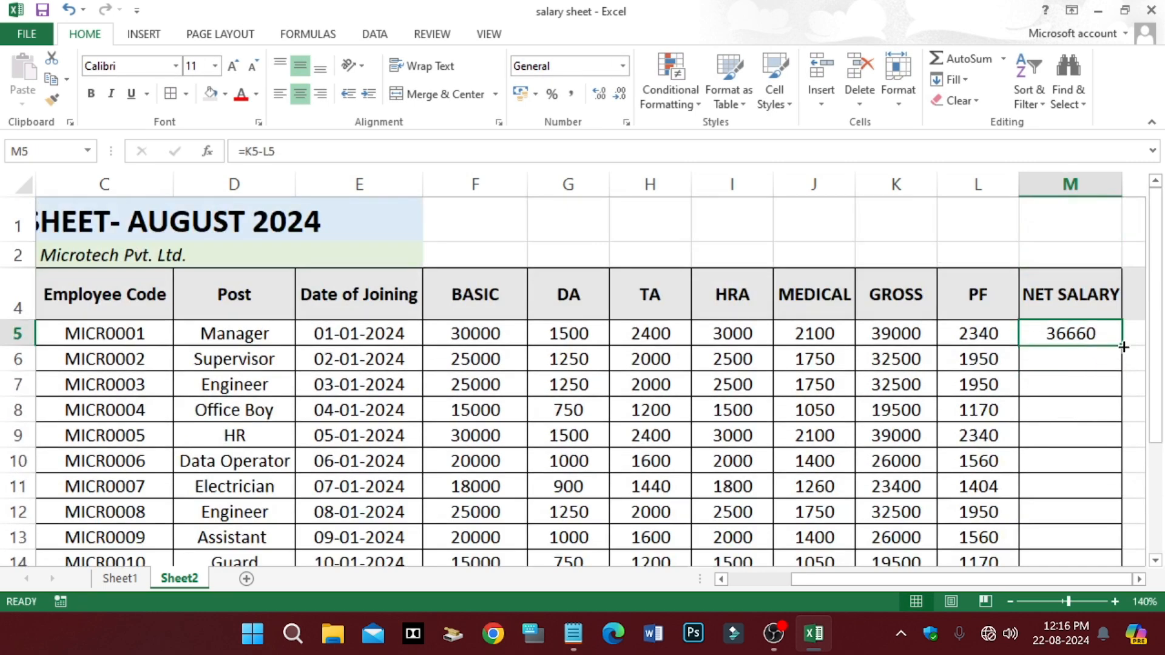
left_click_drag(1123, 345, 1113, 531)
left_click(1031, 423)
scroll(1071, 393, "up", 1)
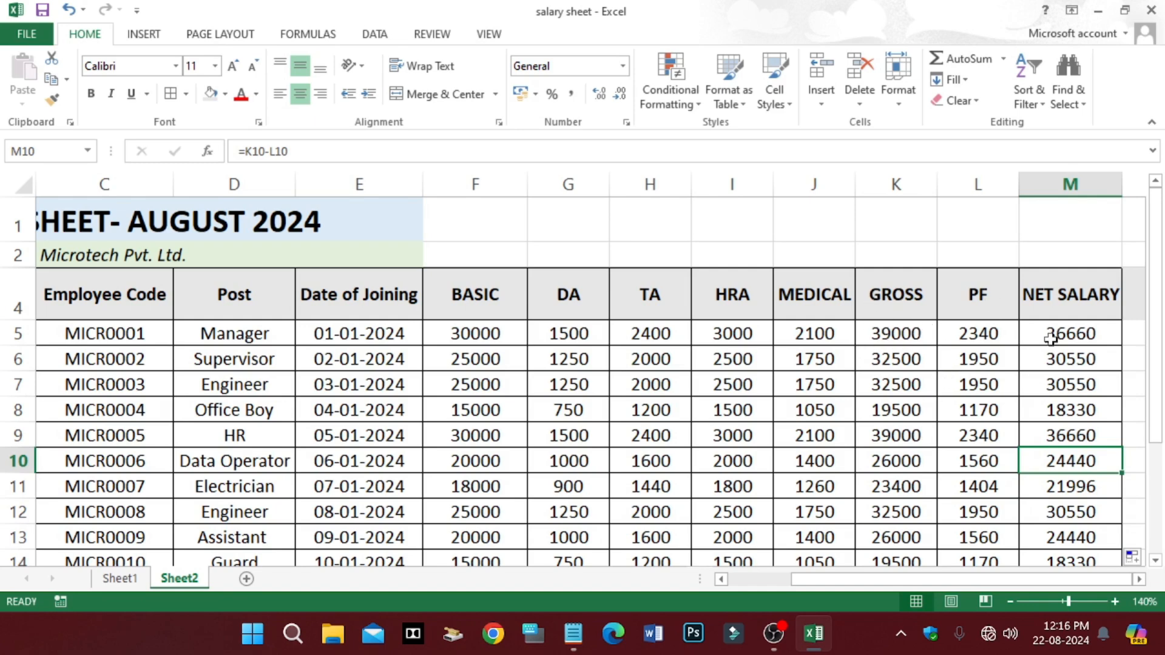
Format all pay figures in F5:M14 as accounting currency in ₹ English (India)
scroll(1067, 322, "down", 2)
scroll(1080, 304, "up", 2)
scroll(1083, 306, "down", 1)
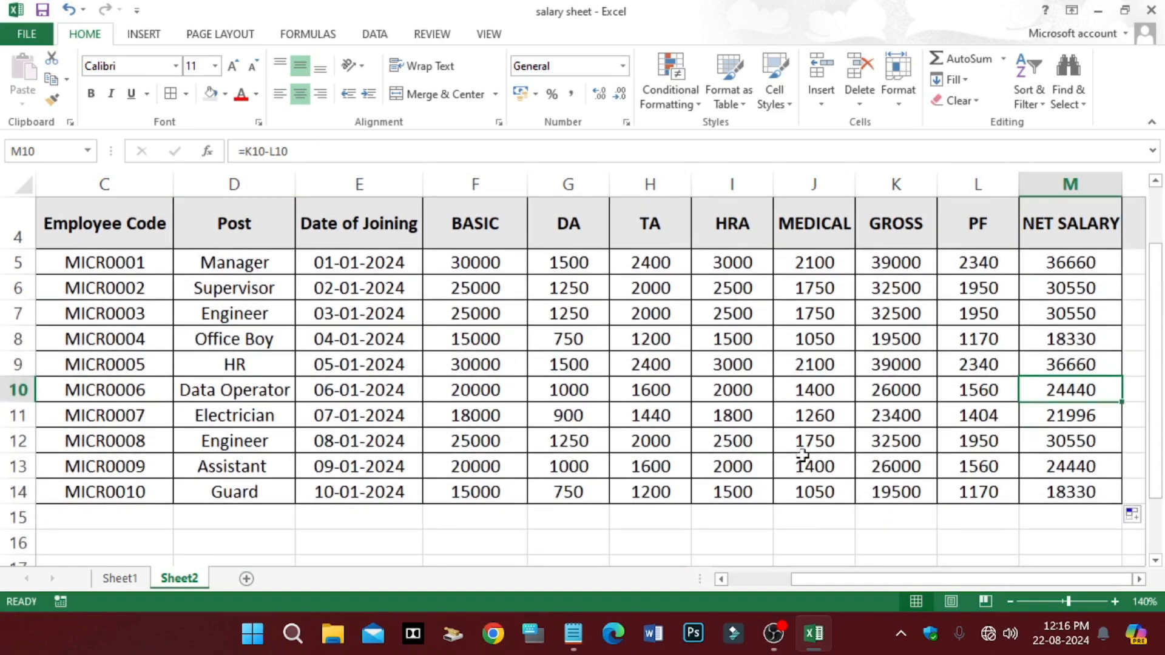
left_click(465, 264)
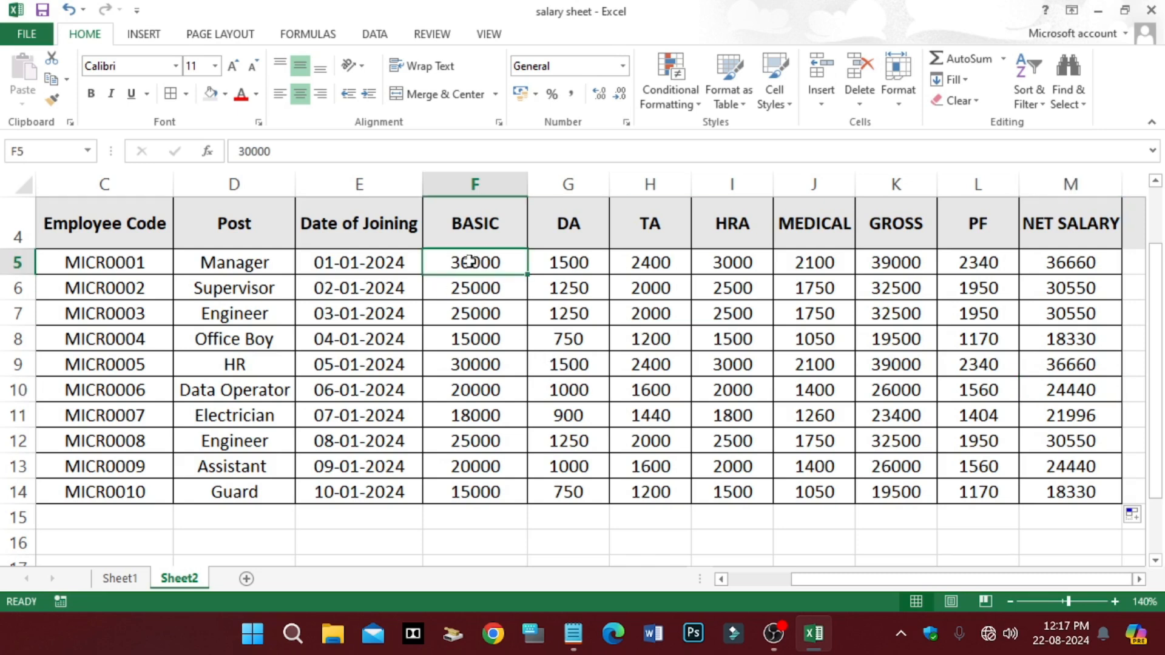
left_click_drag(471, 262, 1098, 489)
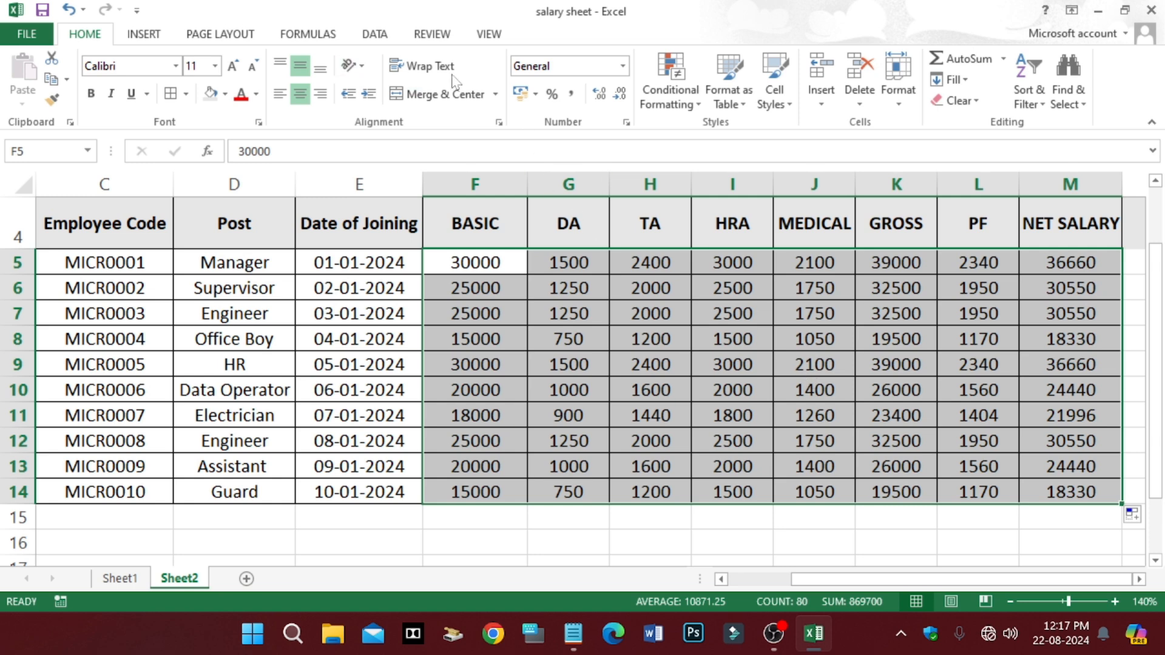
left_click(536, 94)
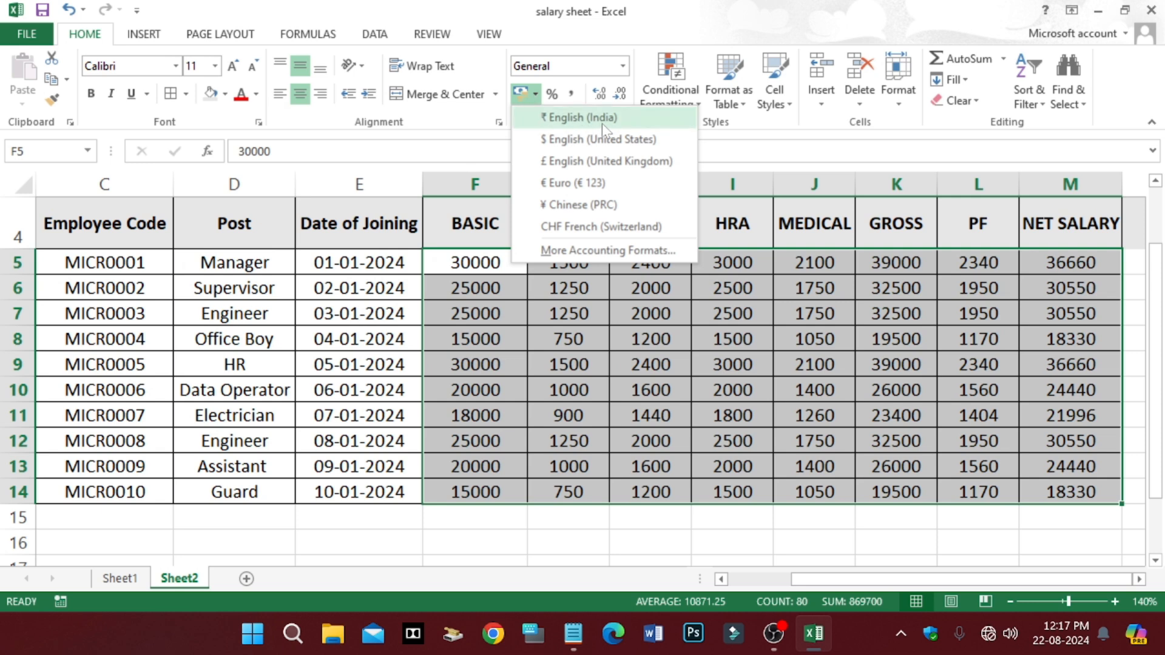
left_click(587, 119)
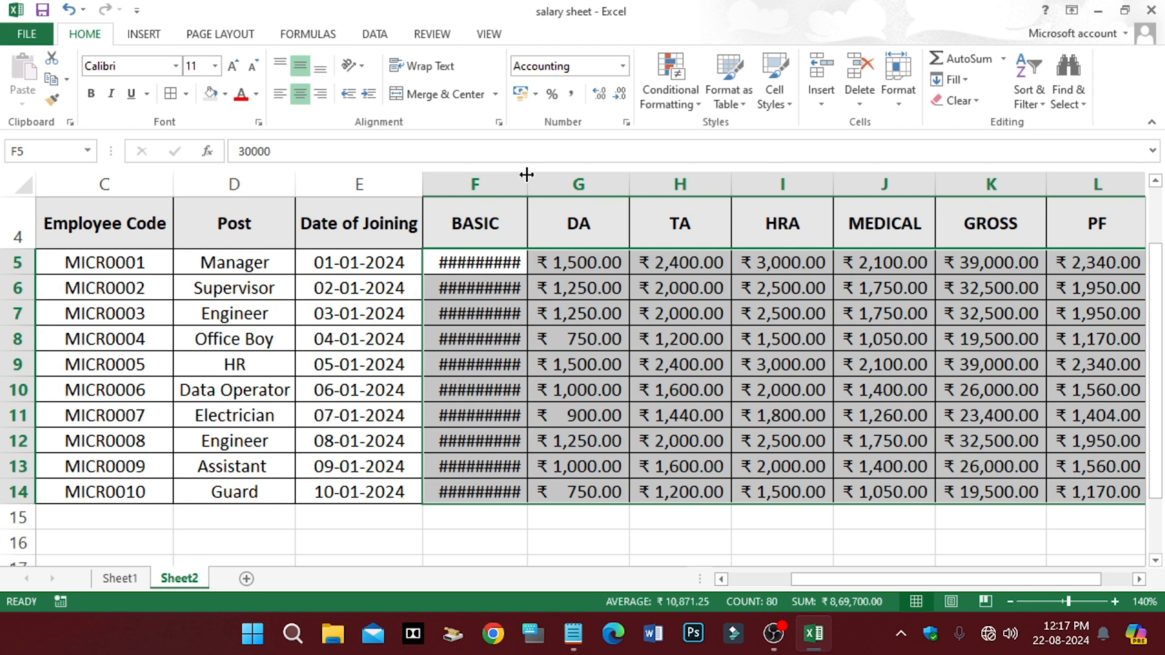
Widen the BASIC column F and the NET SALARY column M so the rupee amounts fit
left_click_drag(527, 175, 553, 175)
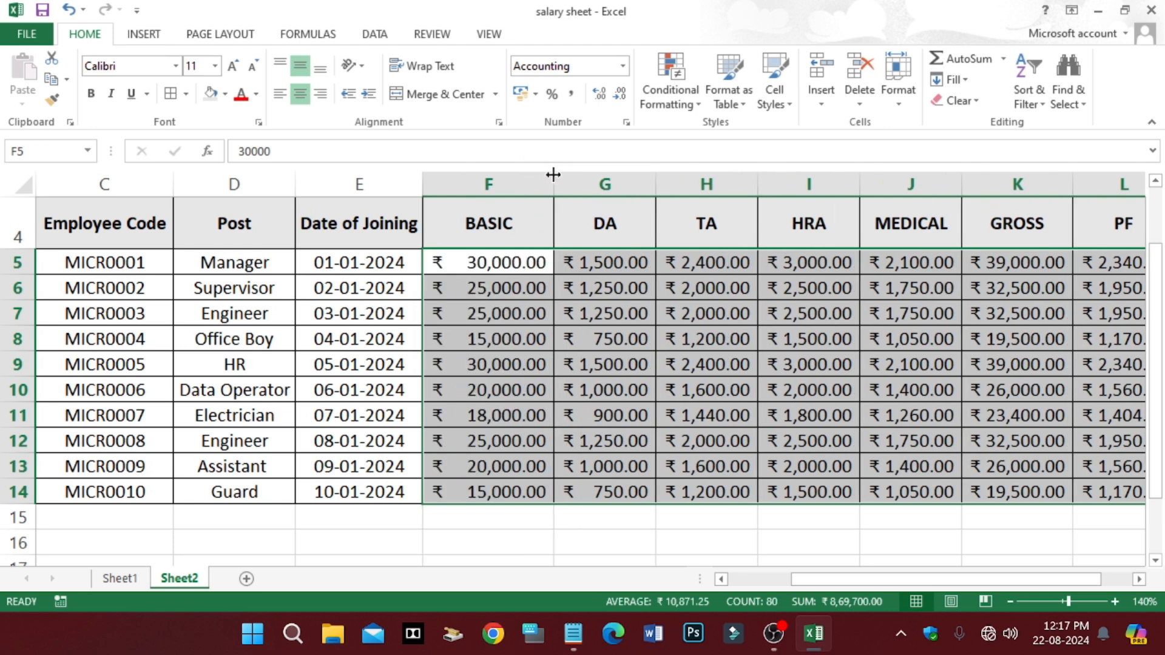
left_click_drag(911, 581, 942, 580)
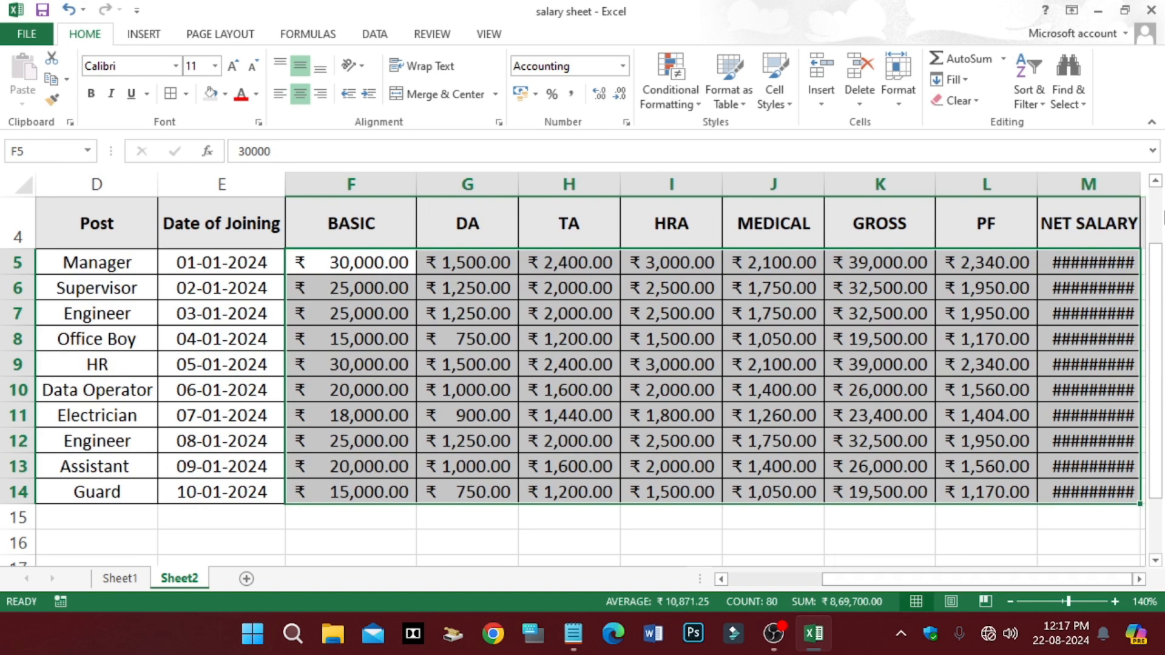
triple_click(1138, 581)
left_click_drag(757, 185, 802, 183)
left_click_drag(956, 582, 877, 587)
left_click(773, 442)
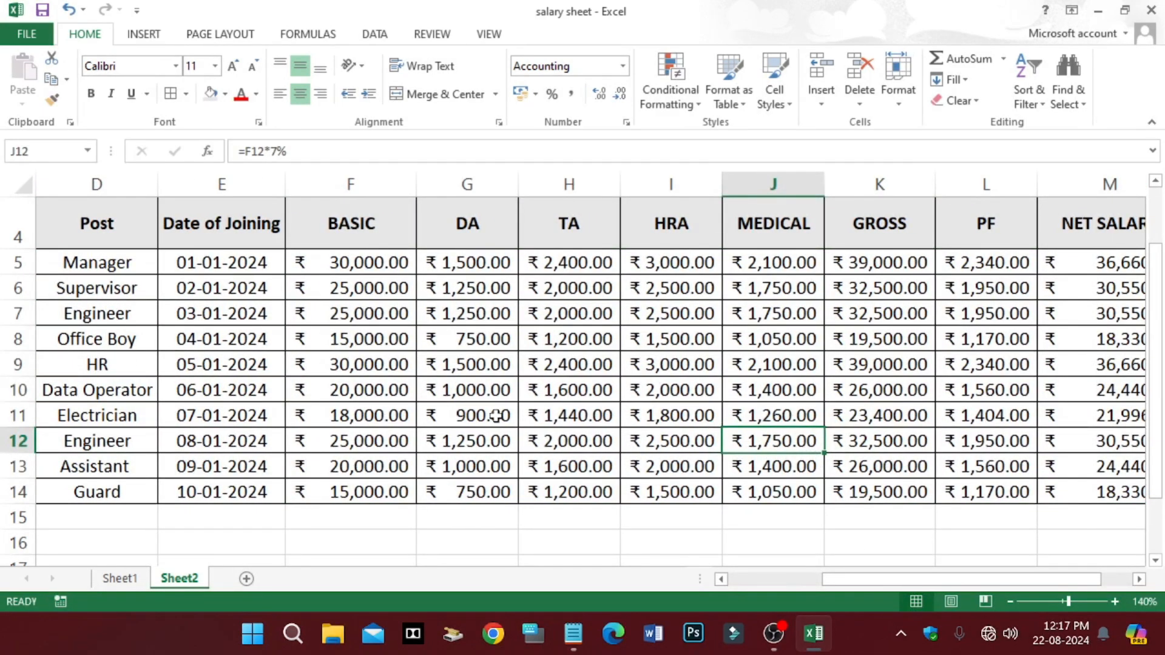
Make the net salary amounts in M5:M14 bold
left_click_drag(990, 581, 1025, 593)
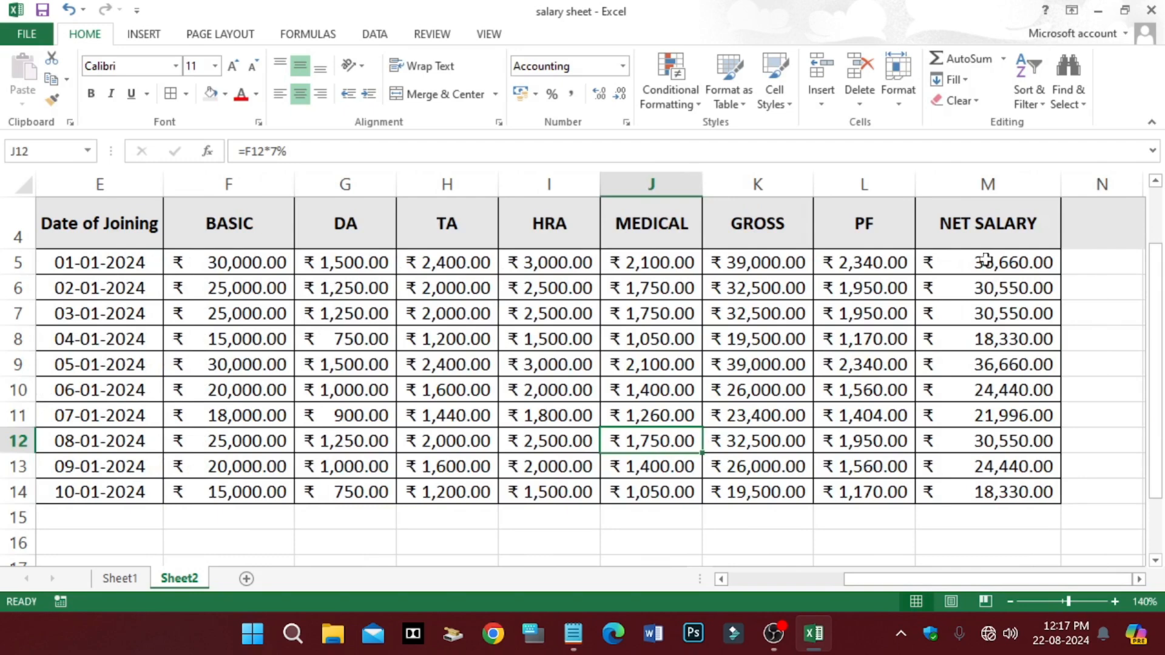
left_click_drag(979, 263, 972, 488)
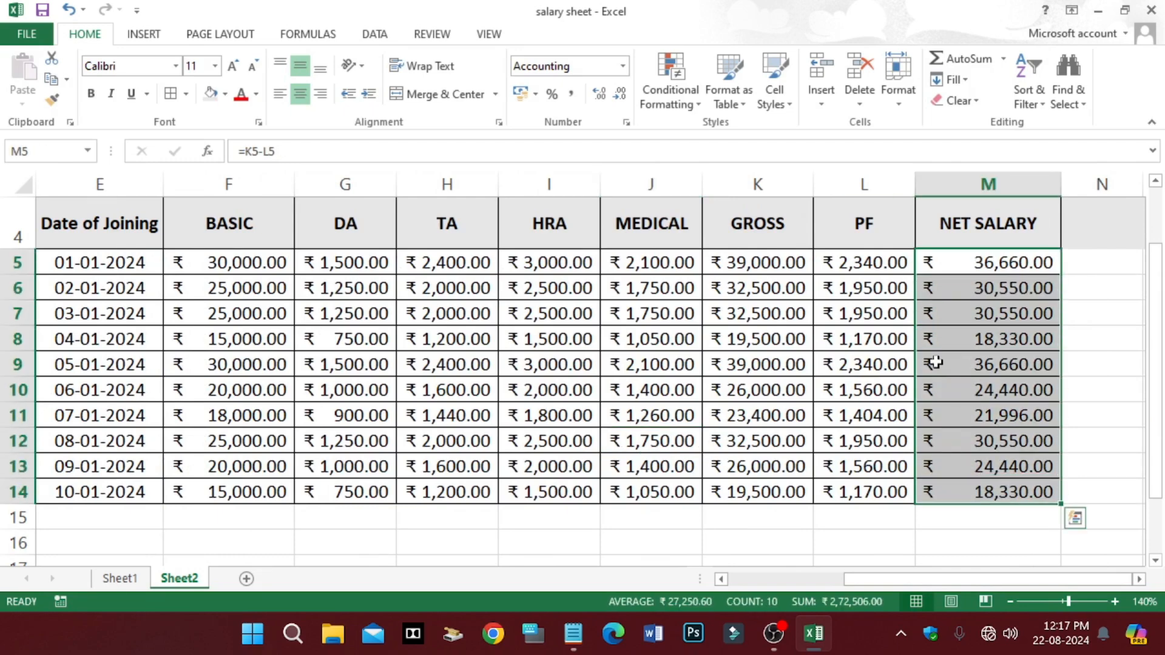
left_click(91, 93)
left_click(904, 465)
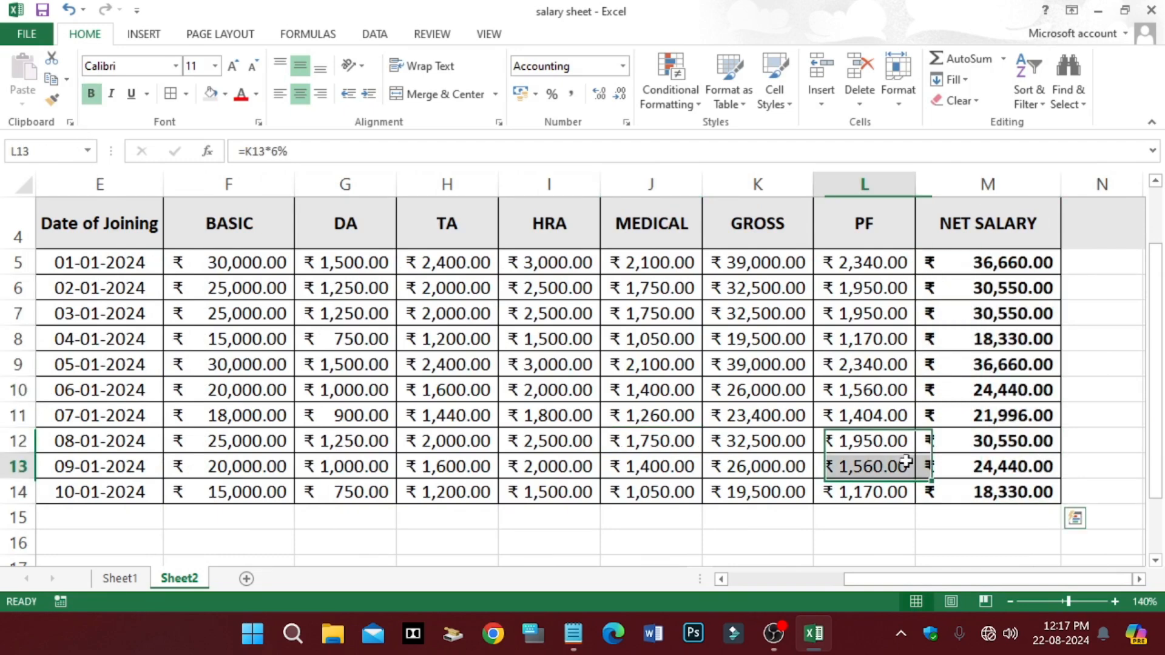
Enter the label Total in cell L15, below the PF column
scroll(890, 453, "down", 1)
left_click(881, 418)
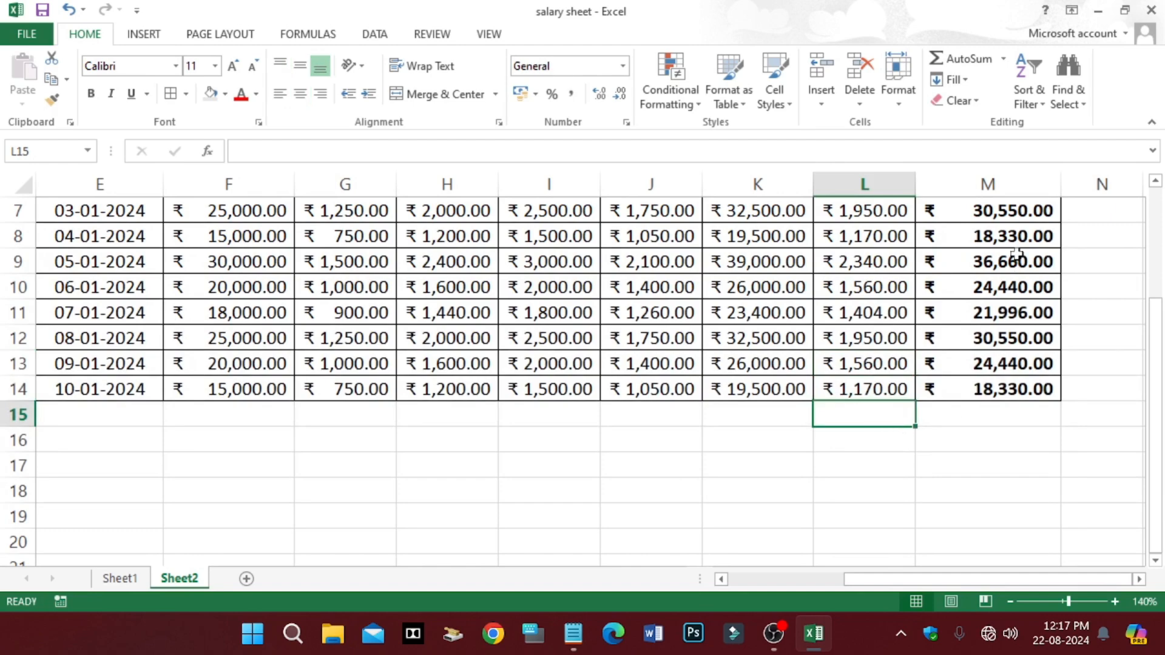
scroll(1002, 283, "up", 2)
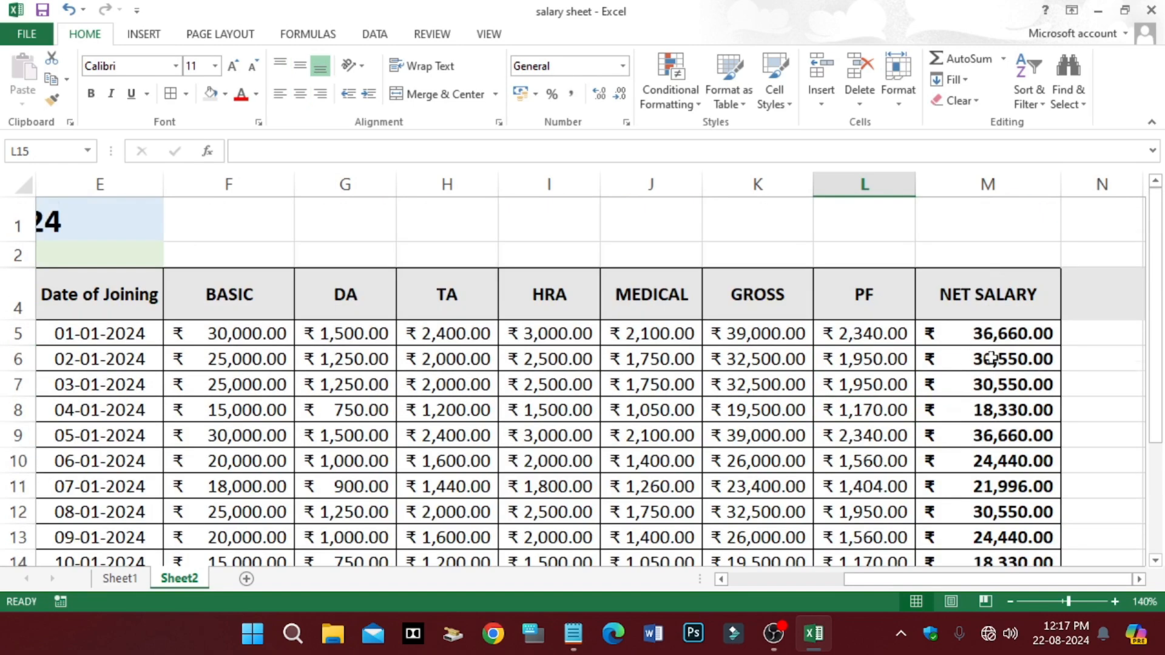
scroll(991, 358, "down", 2)
scroll(971, 364, "up", 2)
scroll(983, 292, "down", 5)
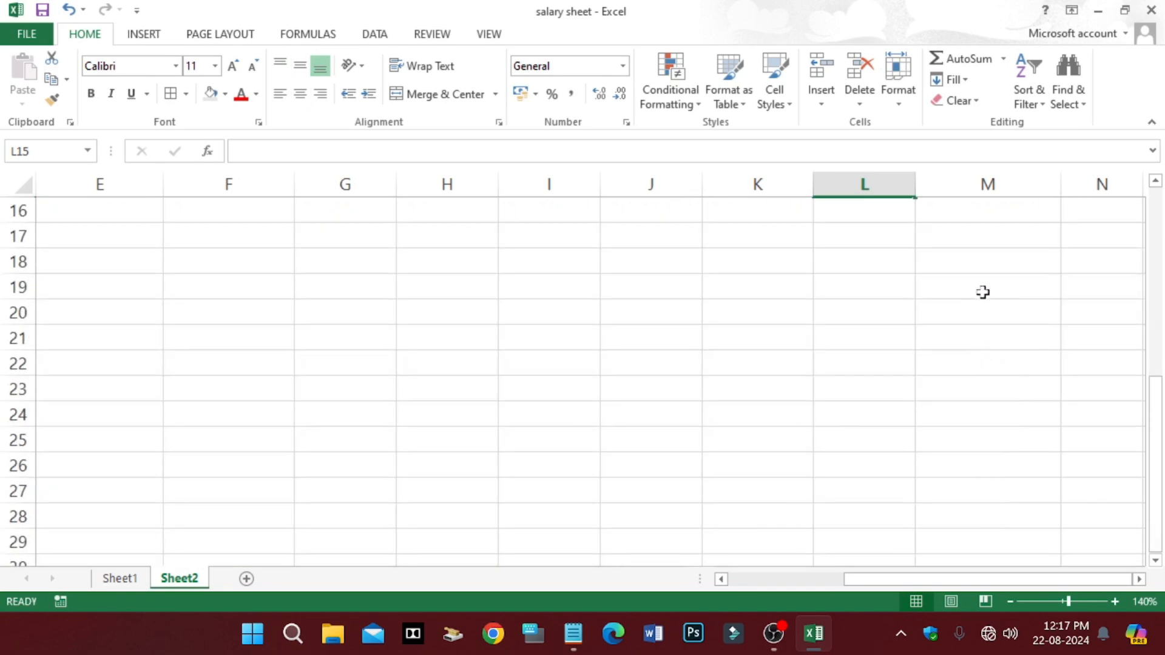
scroll(965, 340, "up", 4)
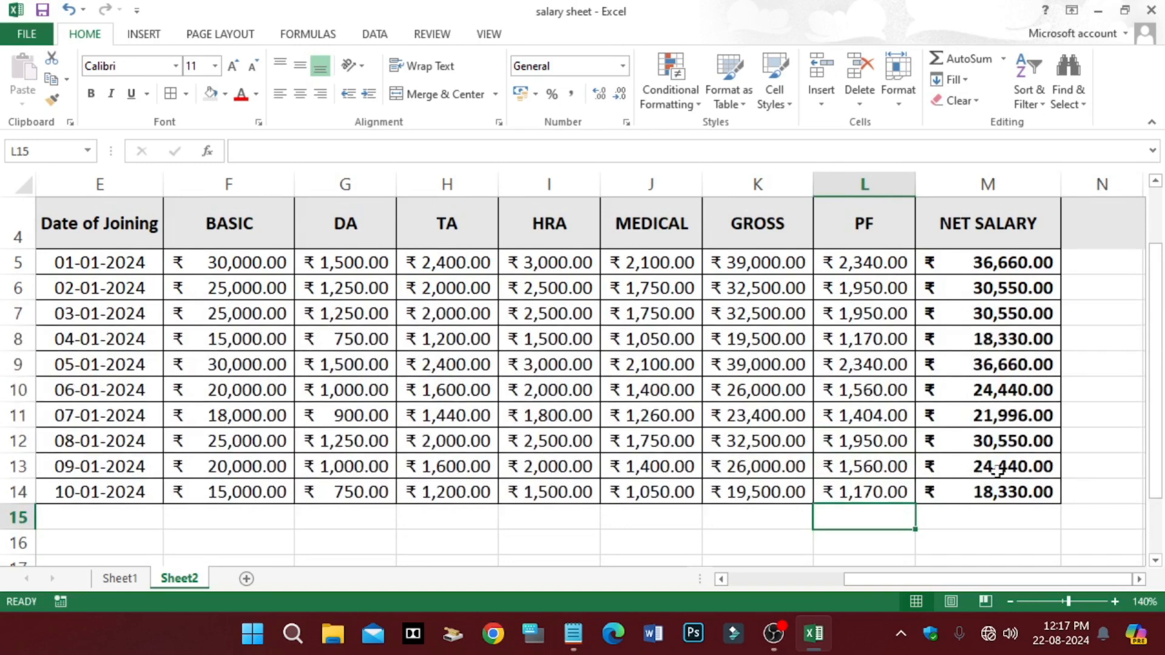
scroll(997, 471, "down", 1)
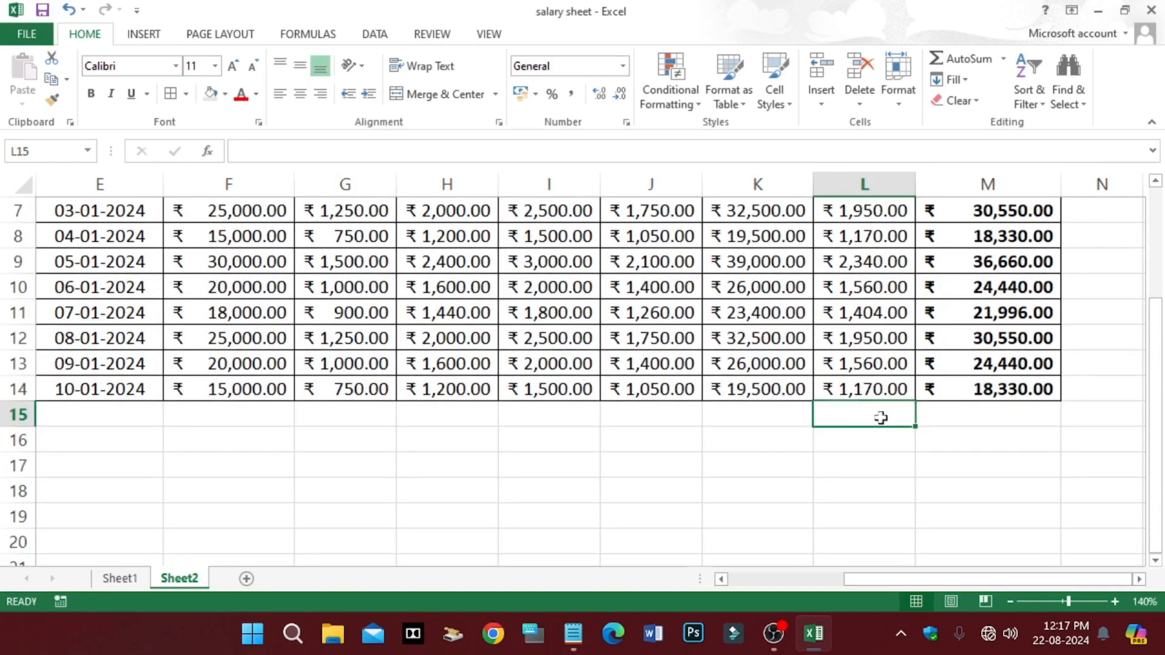
type("Total")
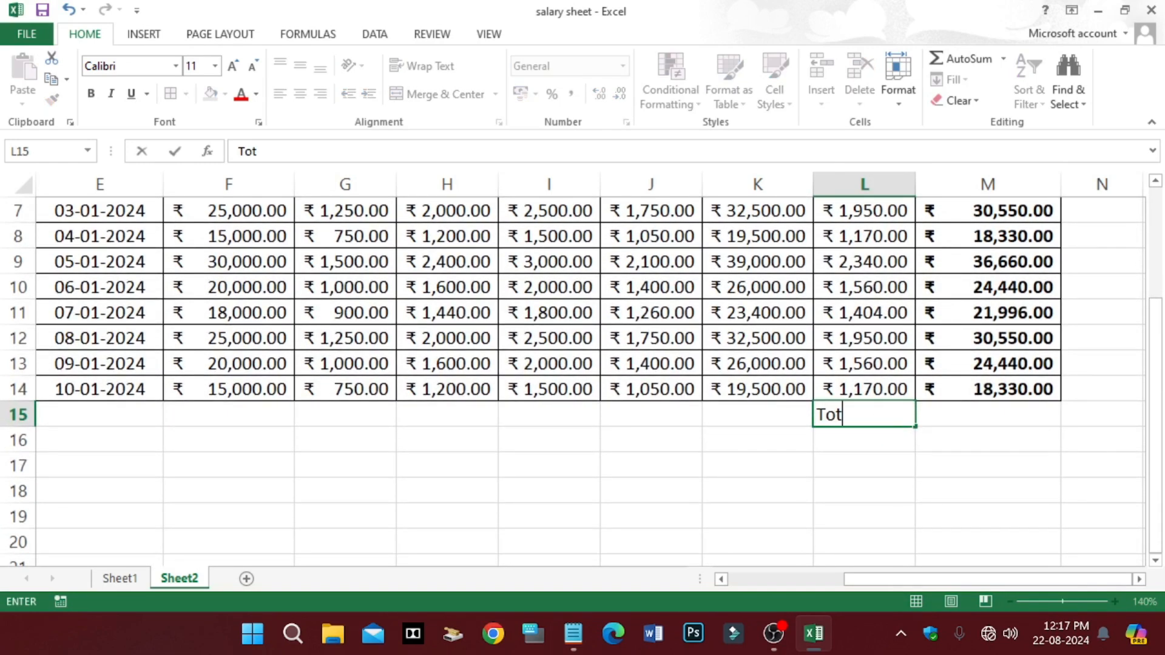
Enter the formula =sum(m5..m14) in cell M15 to total the net salaries
left_click(980, 413)
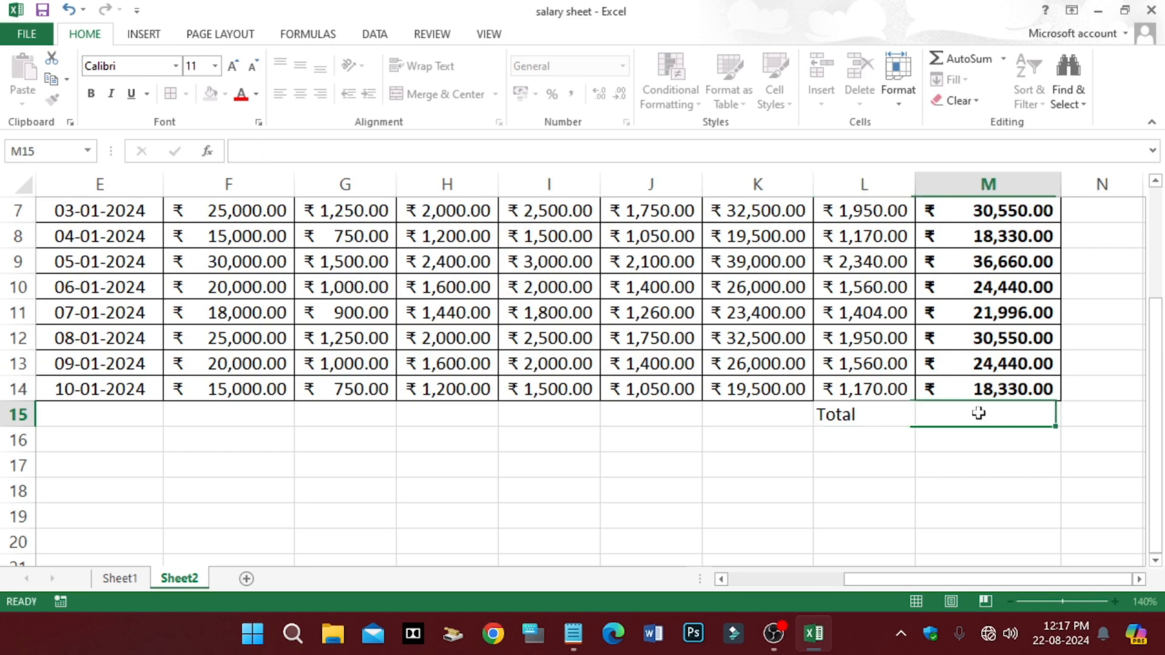
scroll(978, 413, "up", 2)
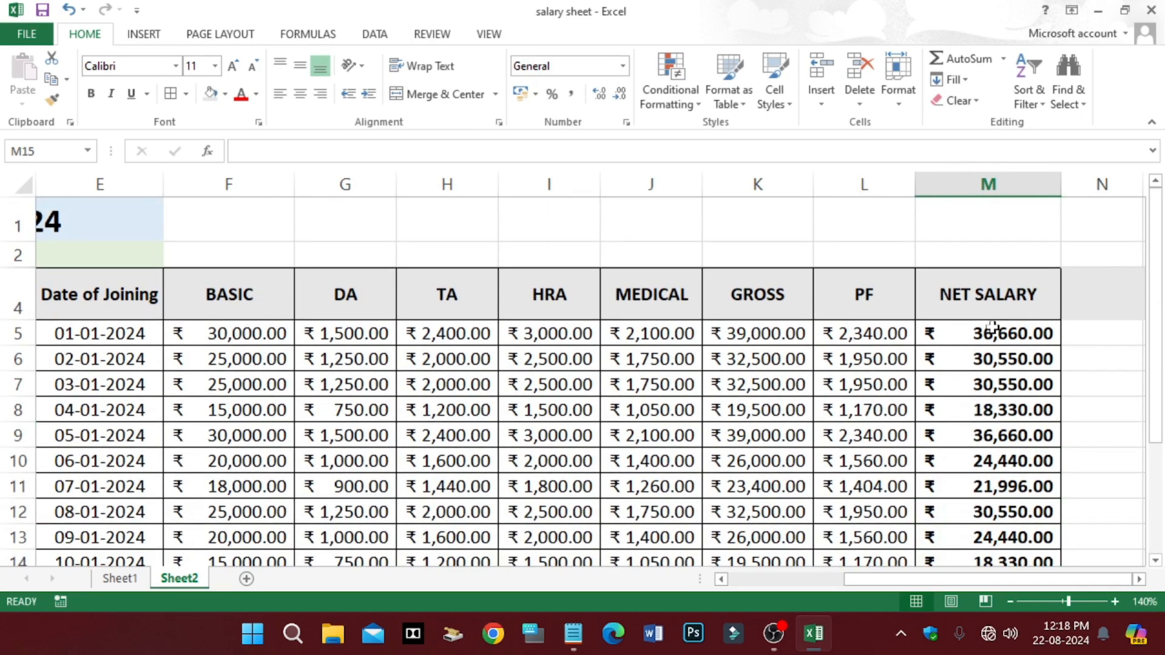
scroll(983, 472, "down", 1)
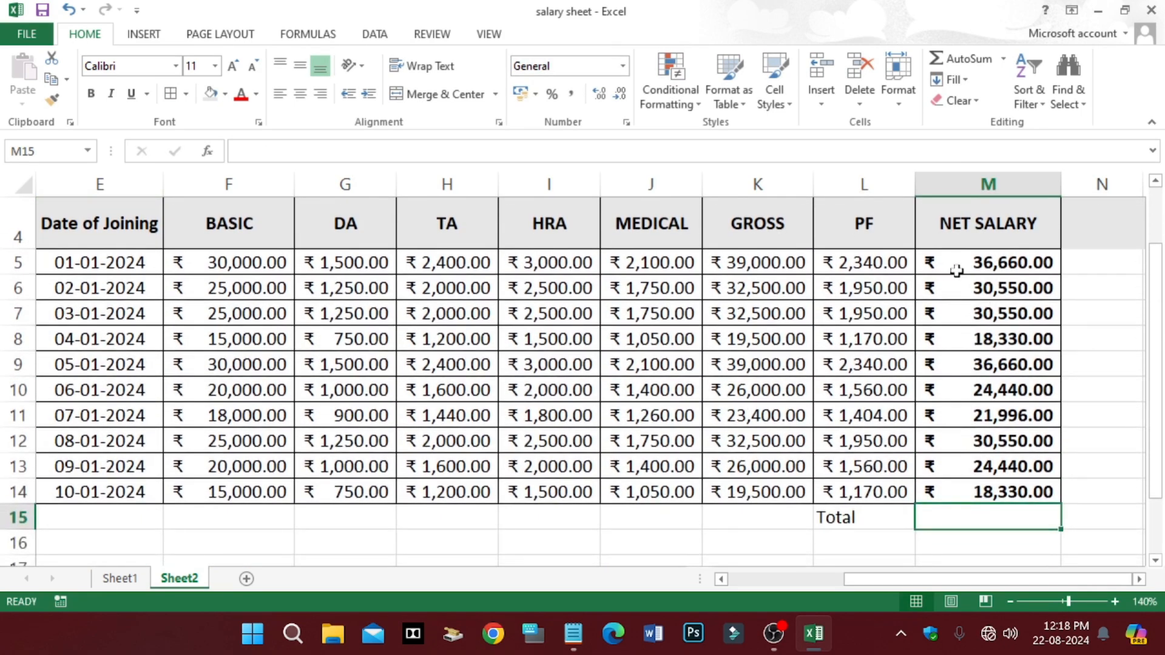
type("=")
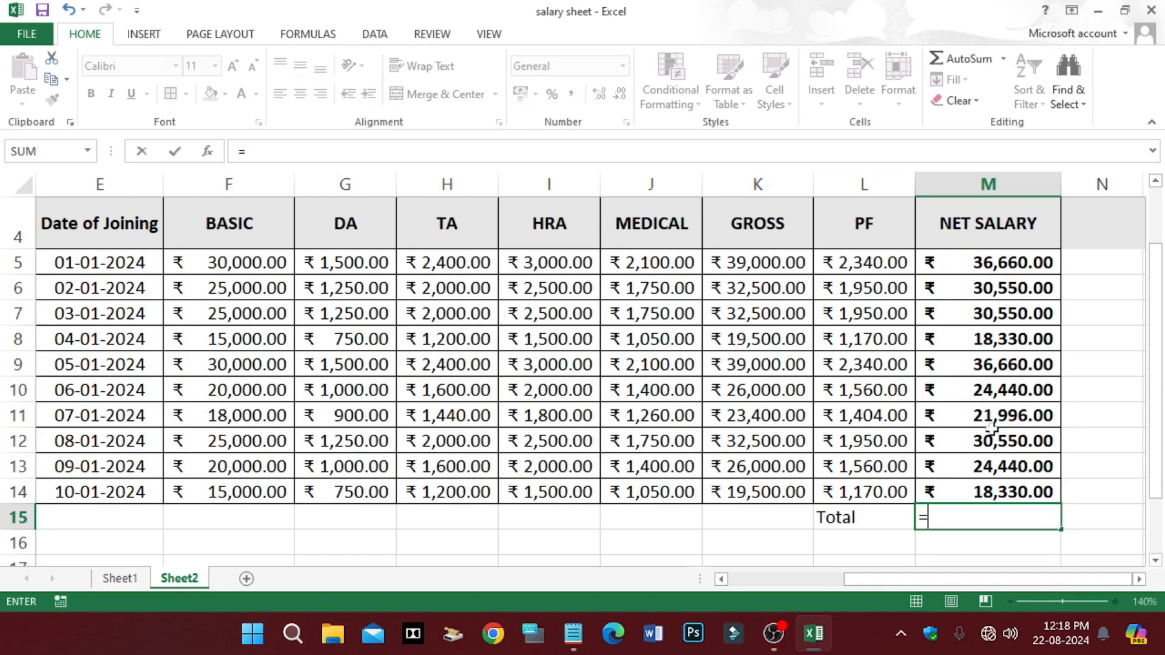
type("sum")
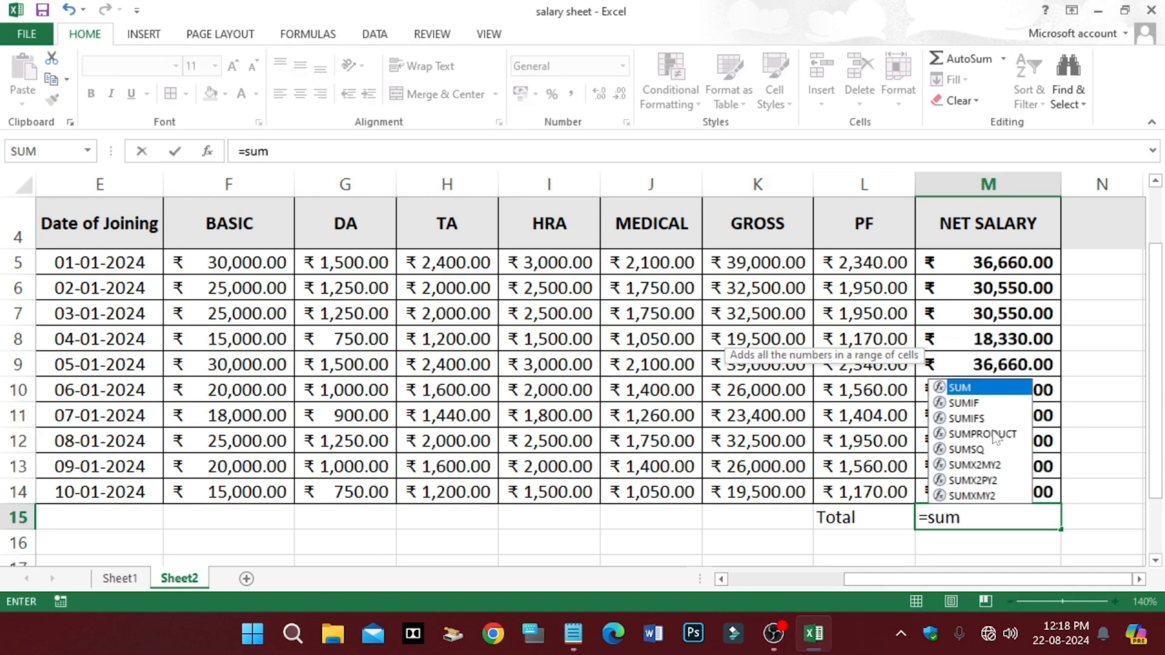
type("(")
scroll(991, 428, "up", 1)
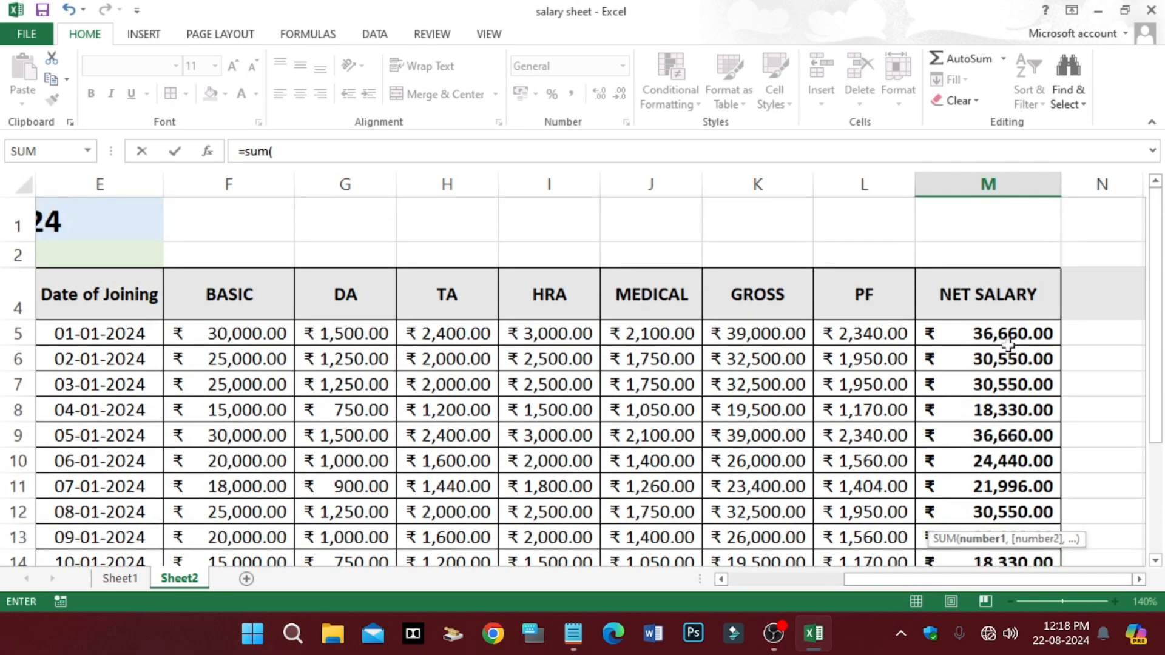
scroll(1000, 338, "down", 3)
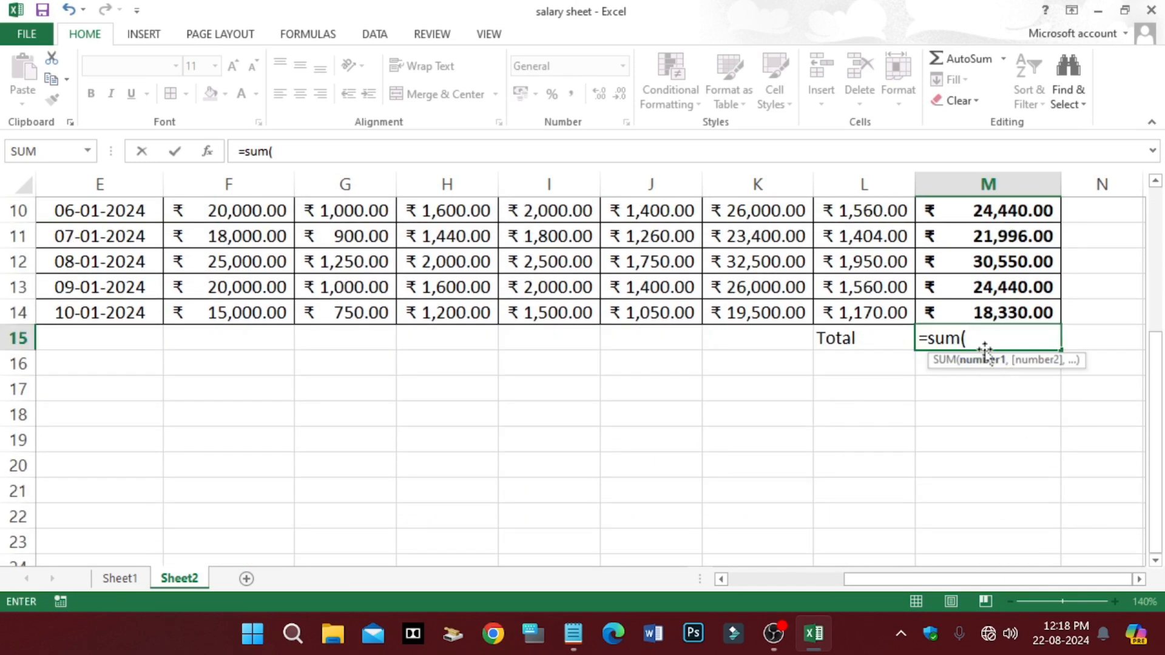
type("m5..m14)")
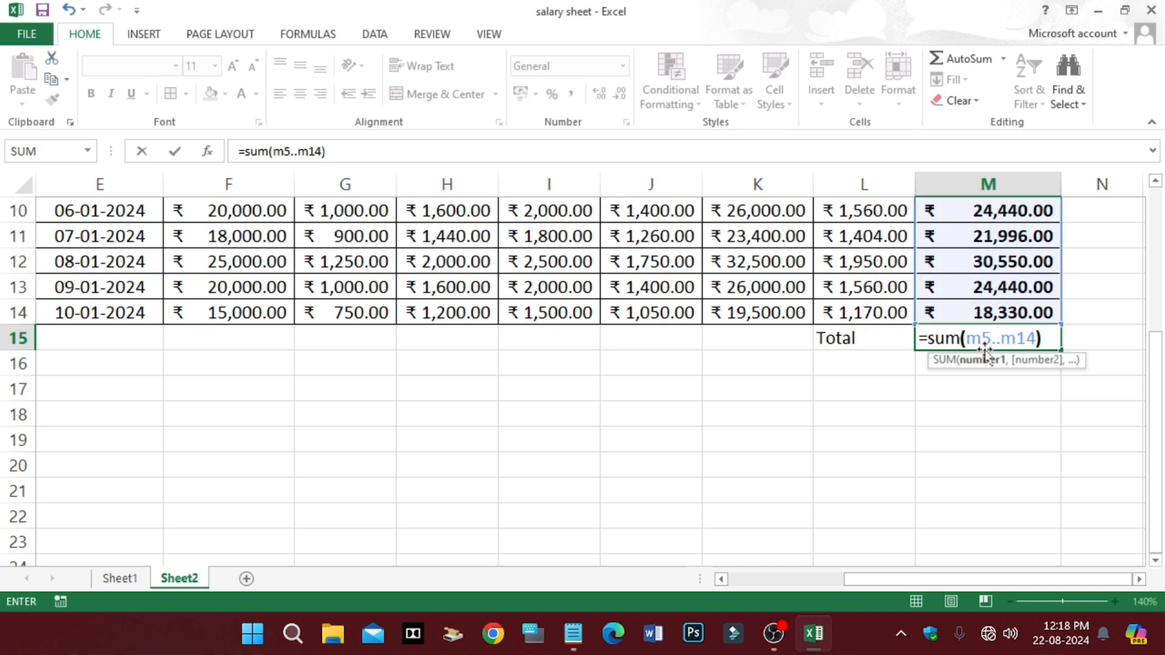
key("Return")
Make the net salary total in cell M15 bold
left_click(984, 343)
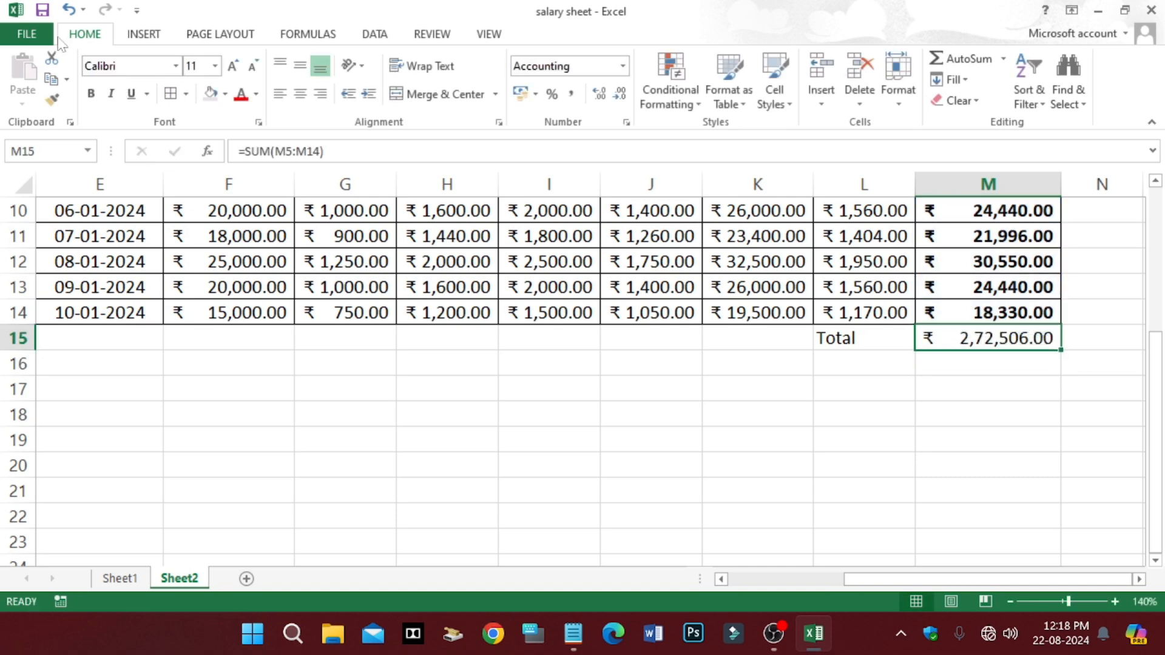
left_click(92, 102)
left_click(806, 418)
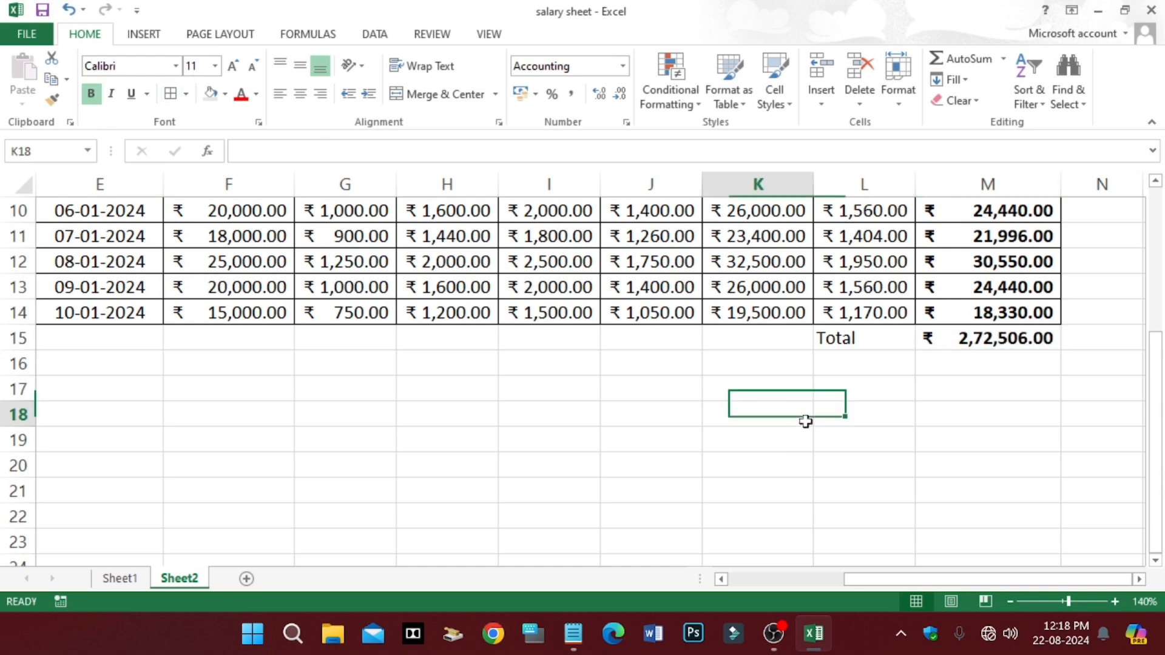
Fill the total row cells L15:M15 with yellow and apply a border around them
left_click(856, 339)
left_click_drag(856, 338, 1038, 337)
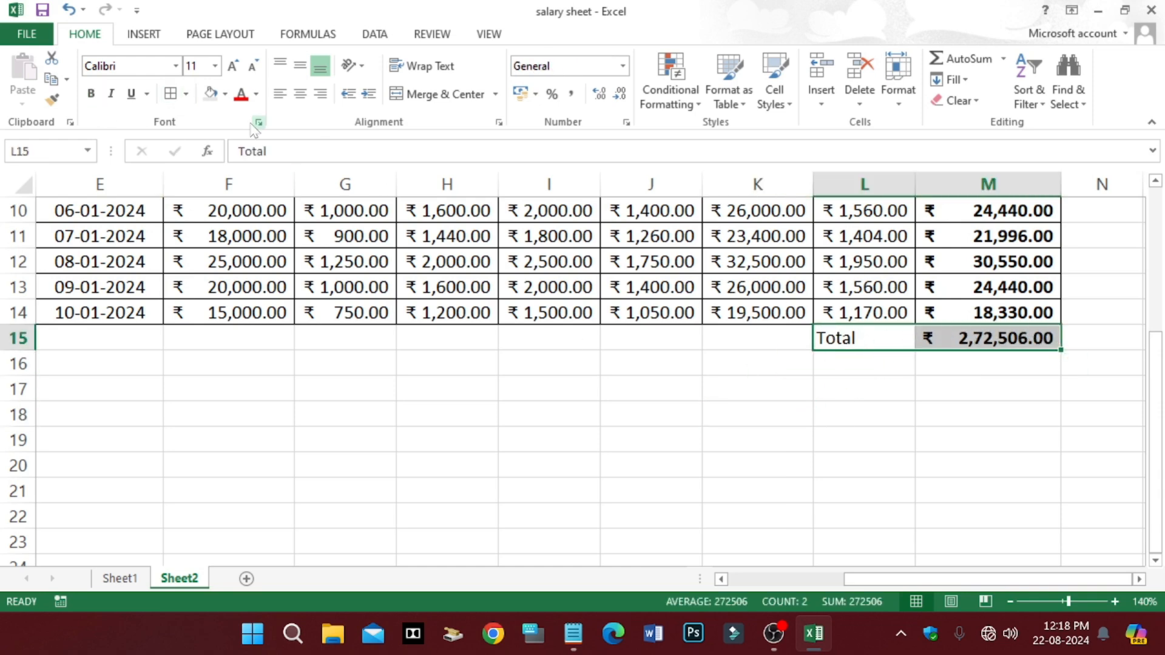
left_click(225, 97)
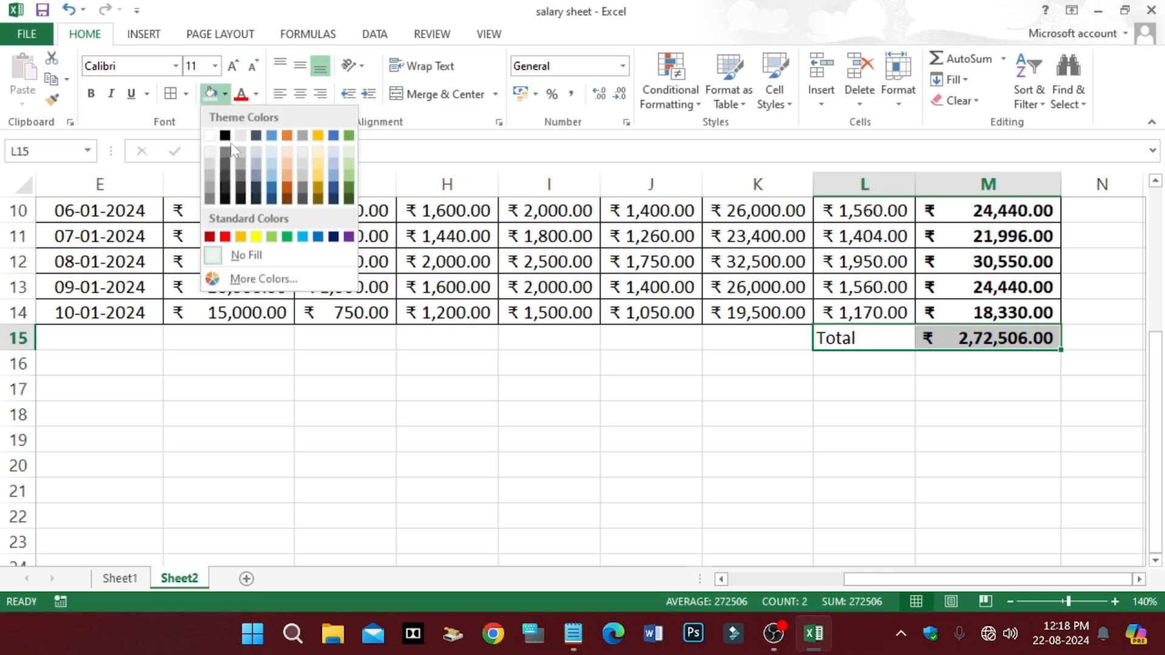
left_click(256, 236)
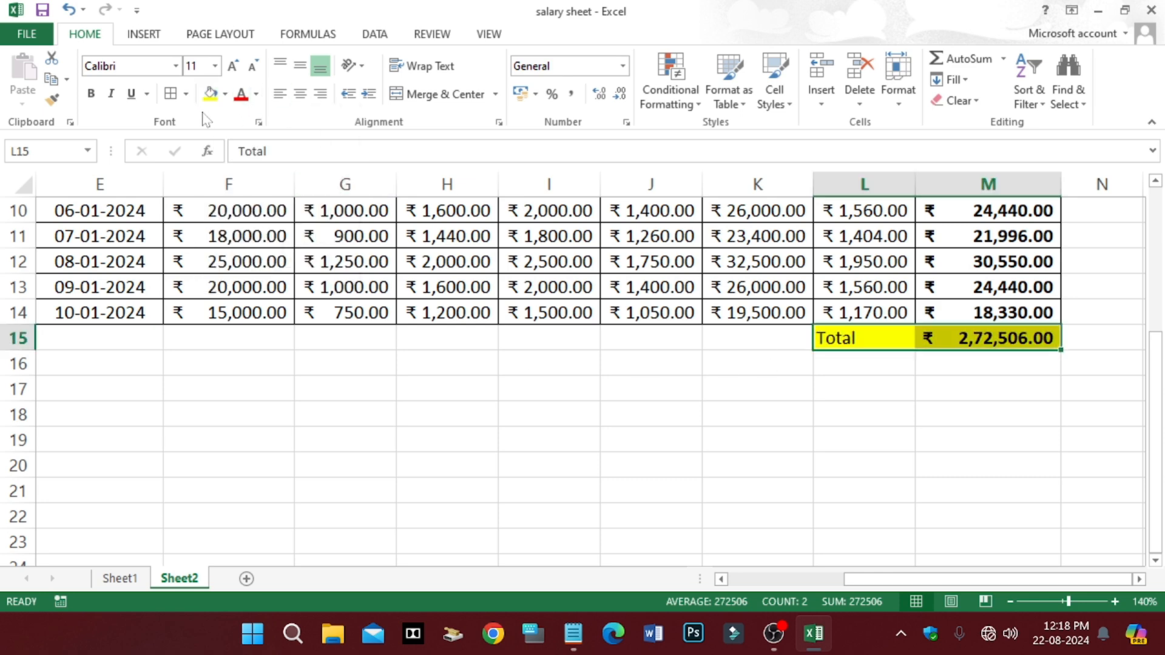
left_click(185, 94)
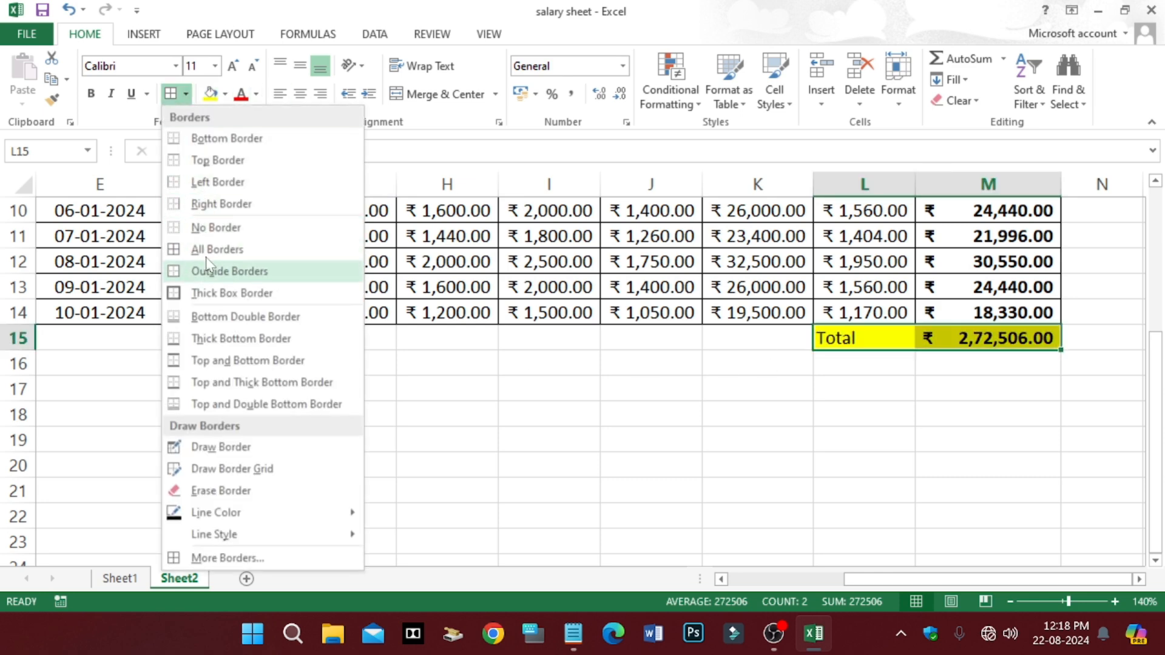
left_click(210, 293)
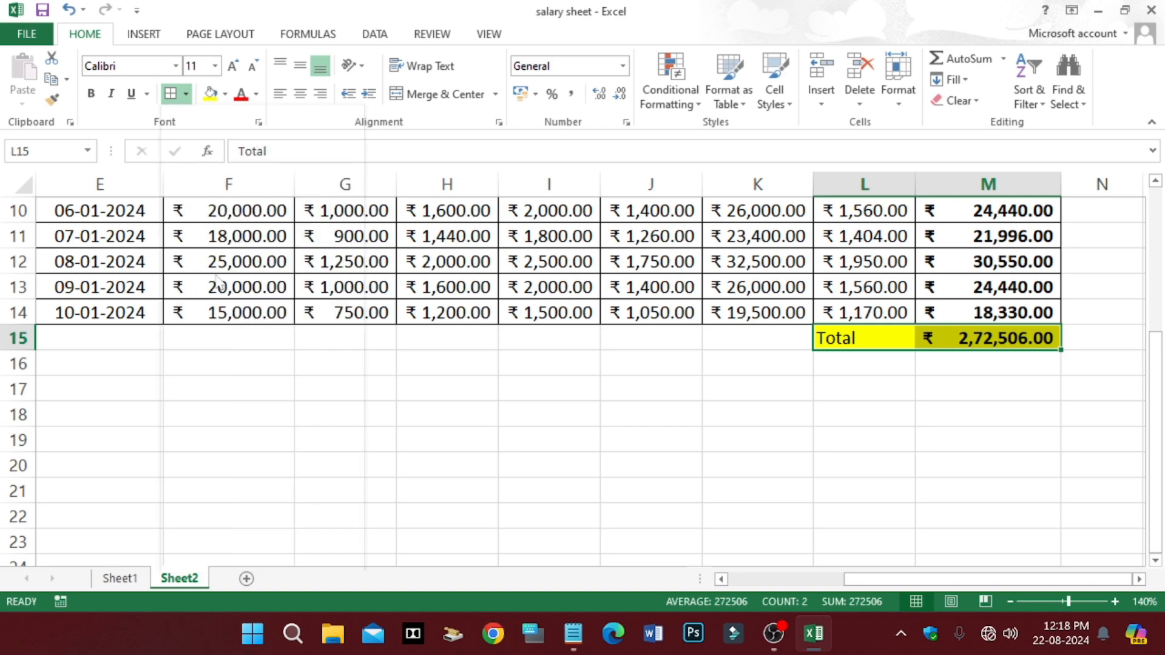
left_click(930, 466)
Review the finished salary sheet from the total row back to the title, employee details and pay columns
scroll(931, 452, "up", 3)
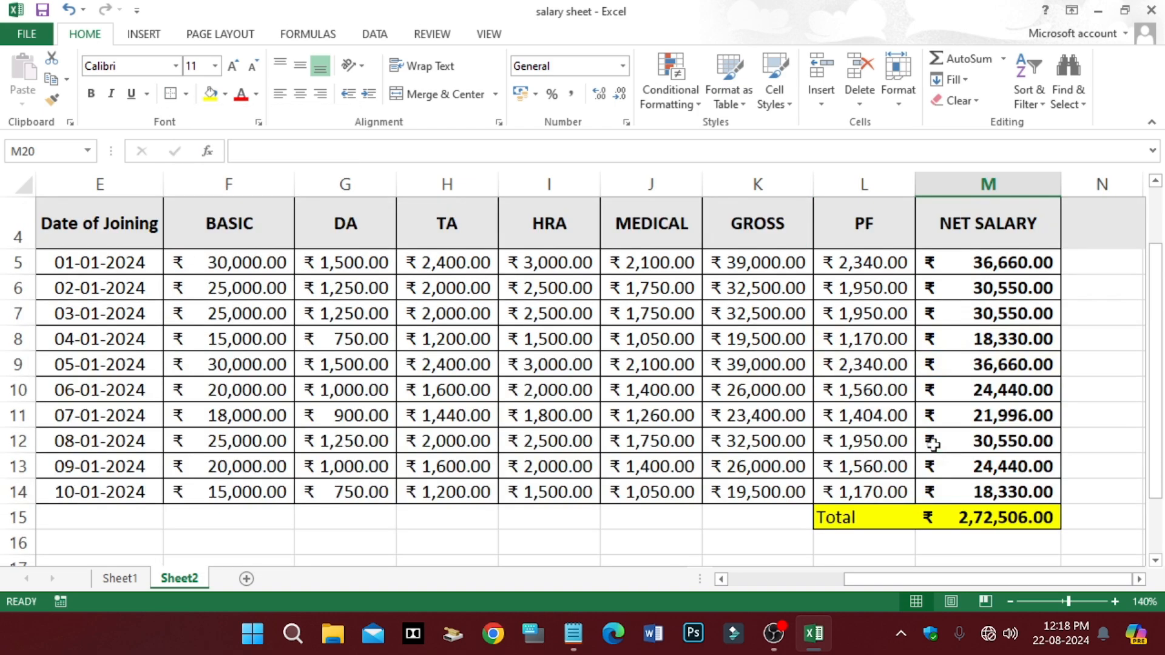
scroll(933, 446, "down", 2)
scroll(933, 445, "down", 1)
scroll(928, 389, "up", 2)
scroll(904, 519, "down", 1)
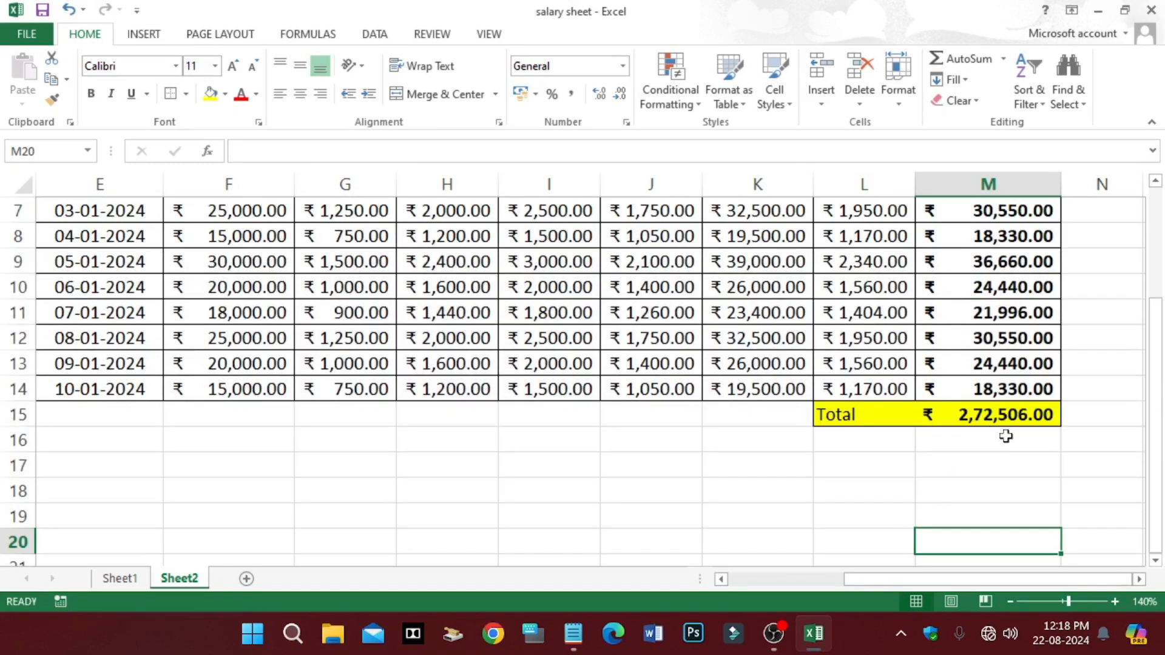
scroll(534, 428, "up", 2)
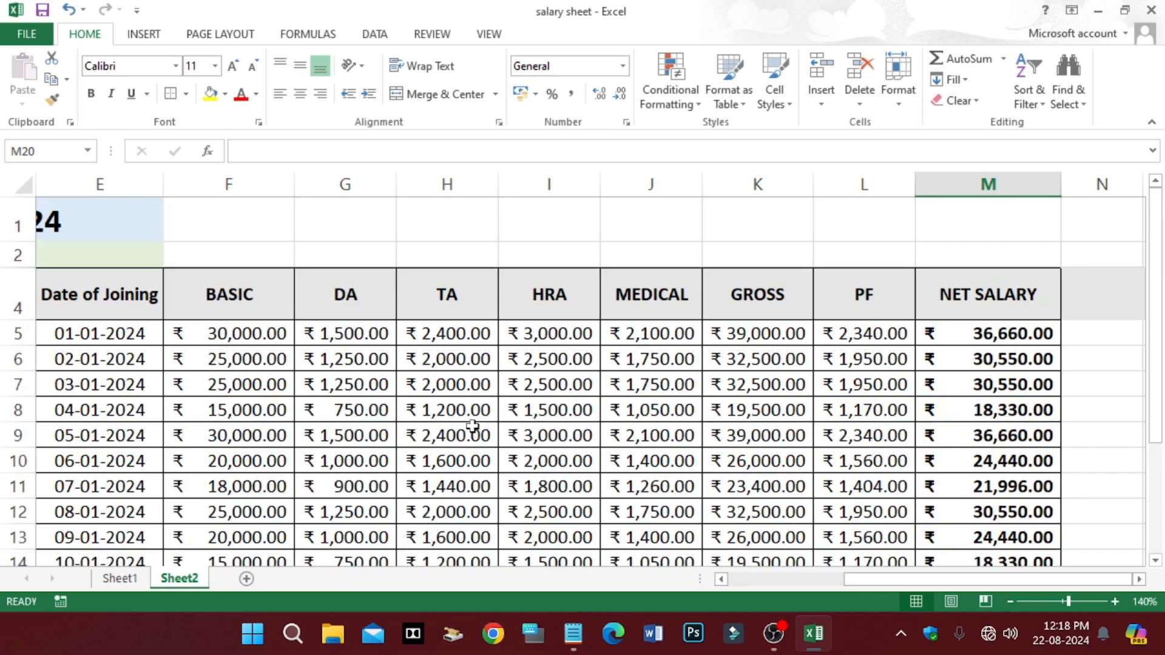
left_click_drag(890, 580, 774, 579)
scroll(643, 333, "down", 3)
scroll(644, 340, "up", 3)
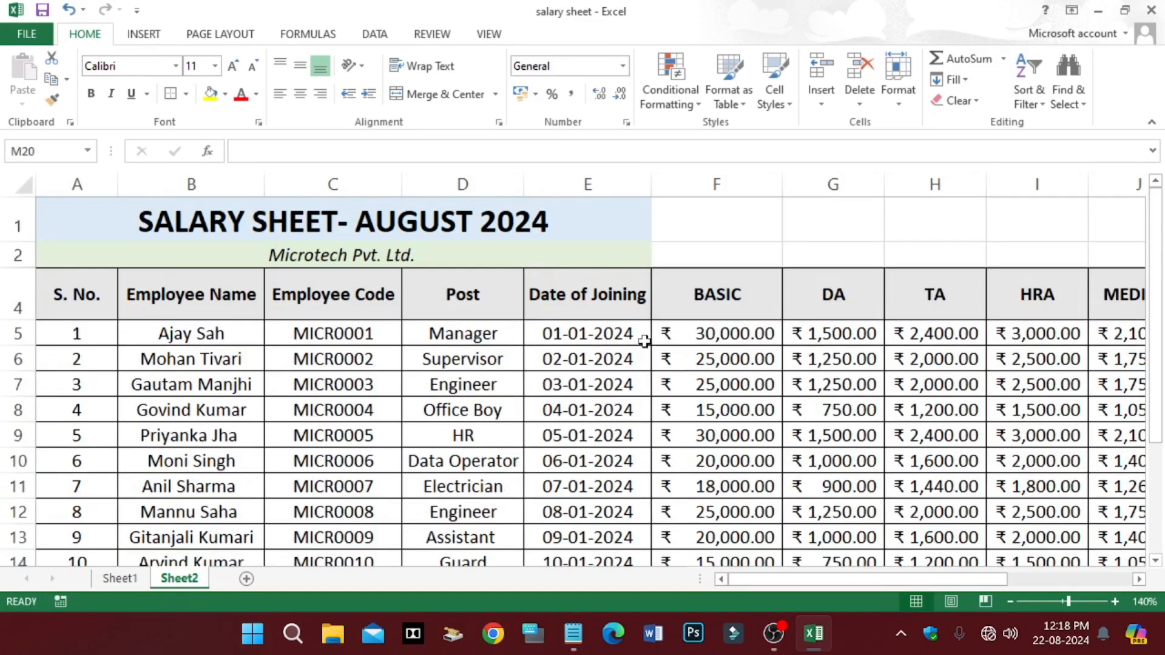
scroll(643, 342, "down", 3)
scroll(645, 340, "up", 3)
scroll(439, 344, "down", 1)
scroll(441, 347, "up", 1)
mouse_move(824, 581)
left_mouse_down()
mouse_move(952, 589)
mouse_move(816, 587)
left_mouse_up()
scroll(501, 358, "down", 2)
scroll(501, 358, "up", 2)
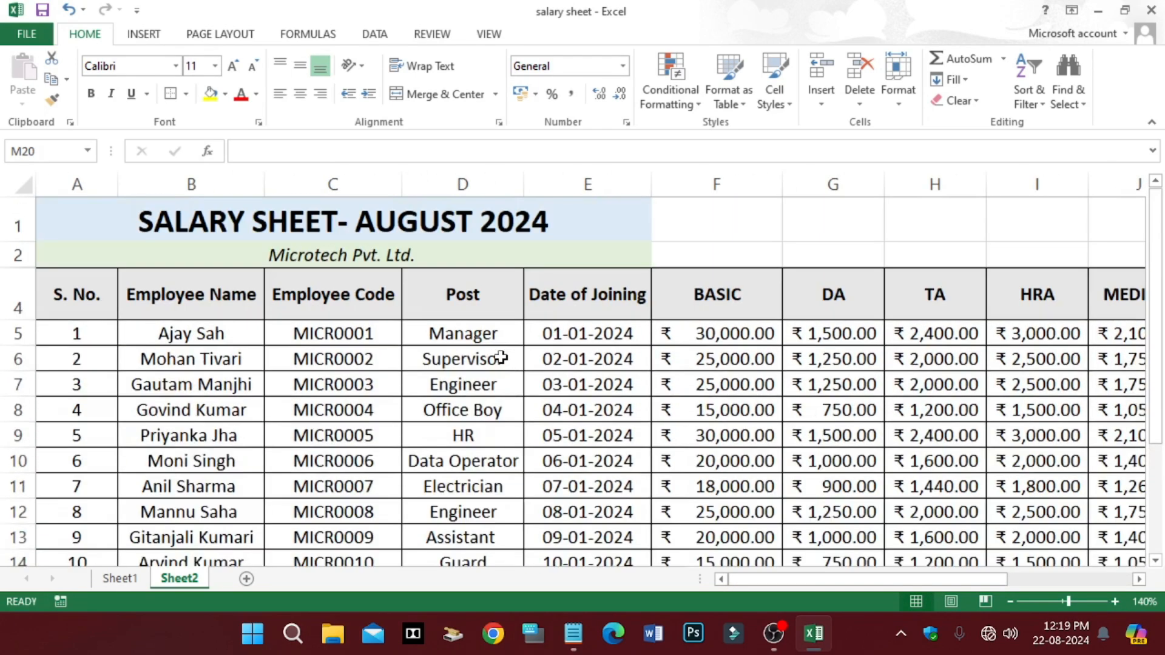